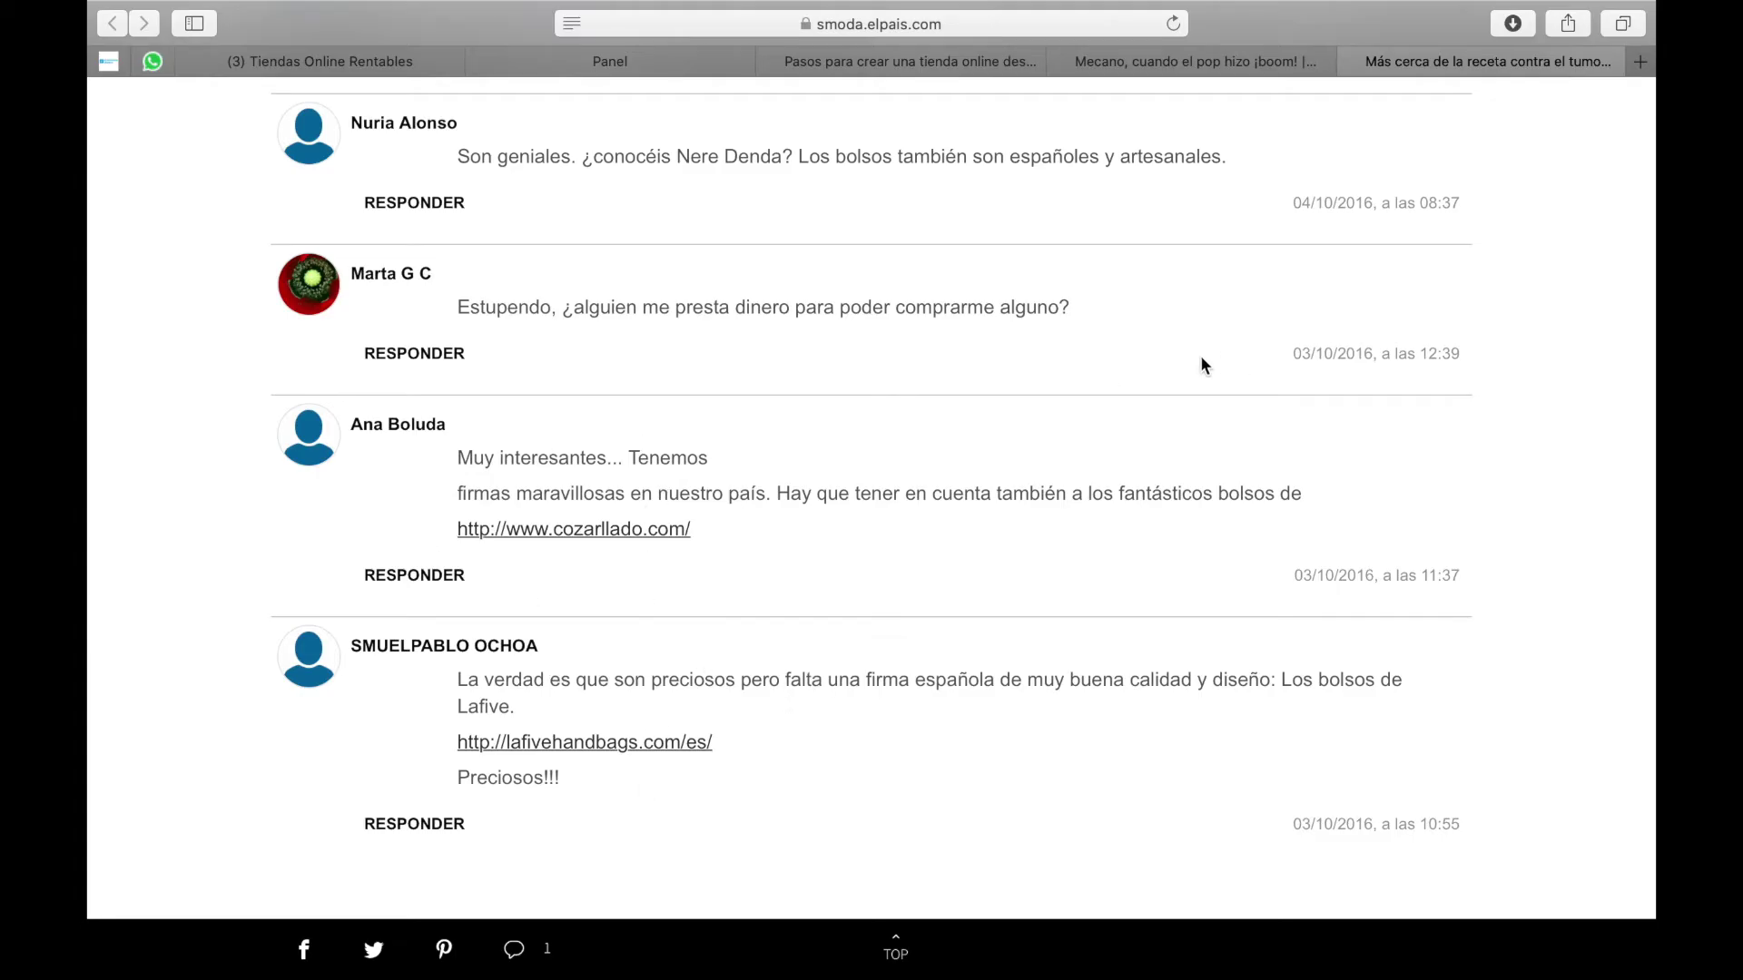
Step: Leave the fashion article and go to the Spanish SEMrush dashboard at es.semrush.com
key(super+Tab)
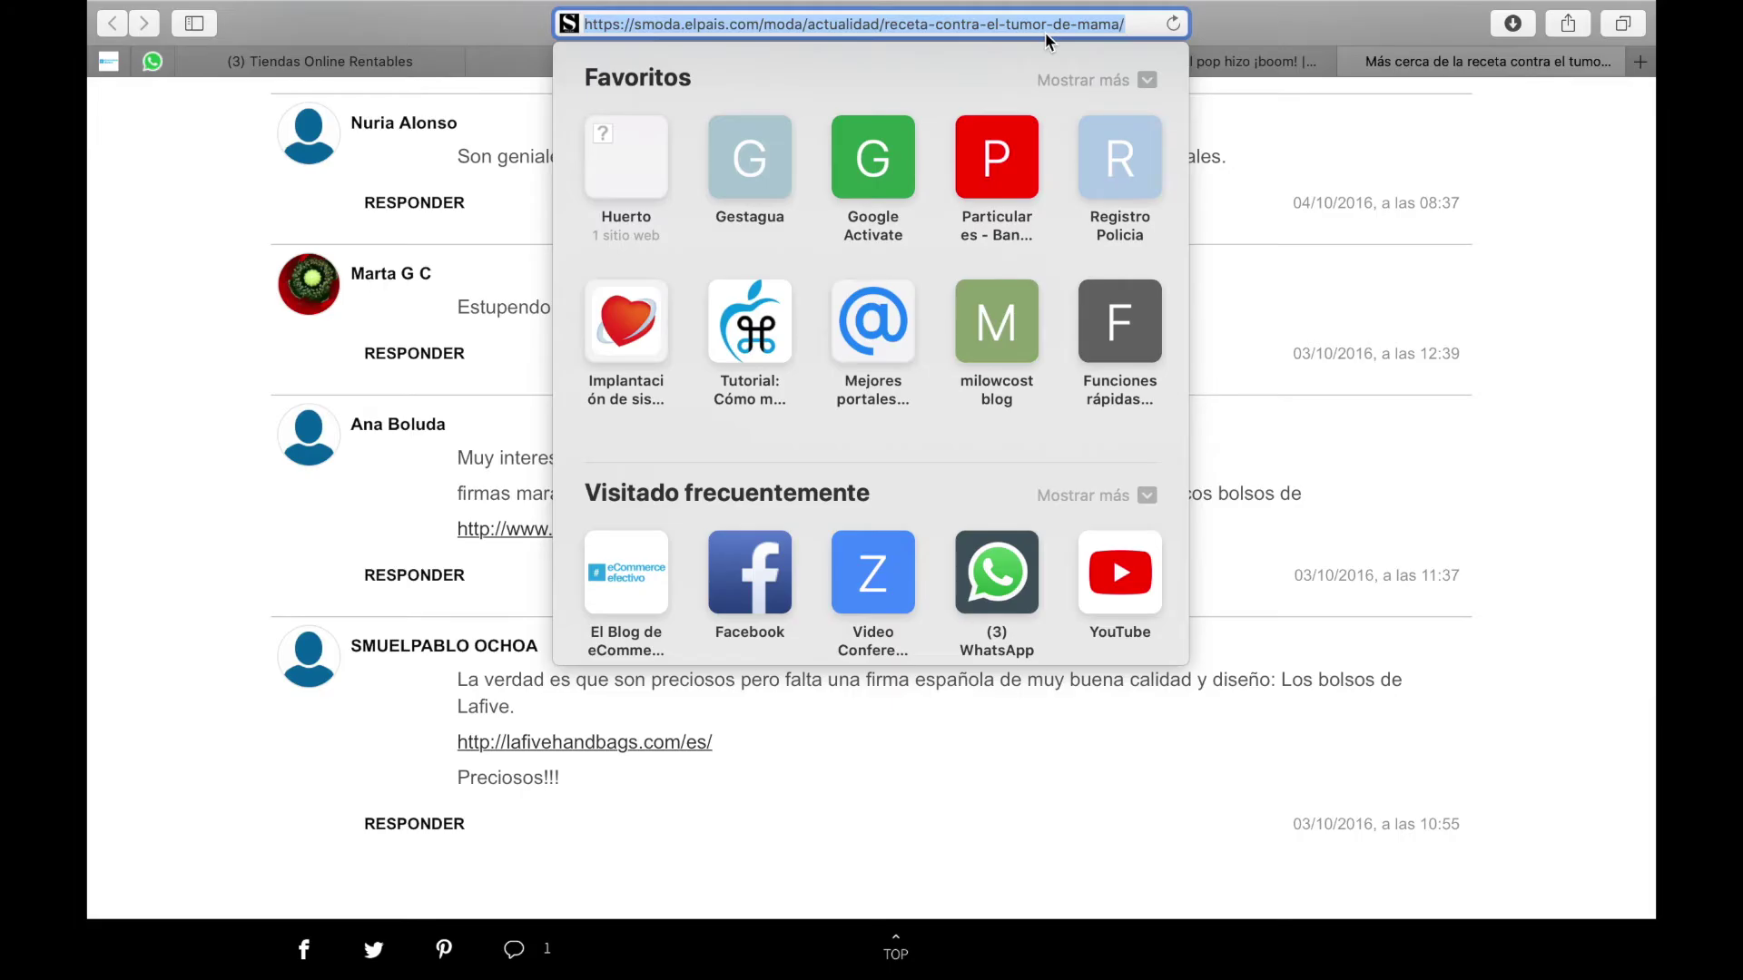
text(sem)
key(Return)
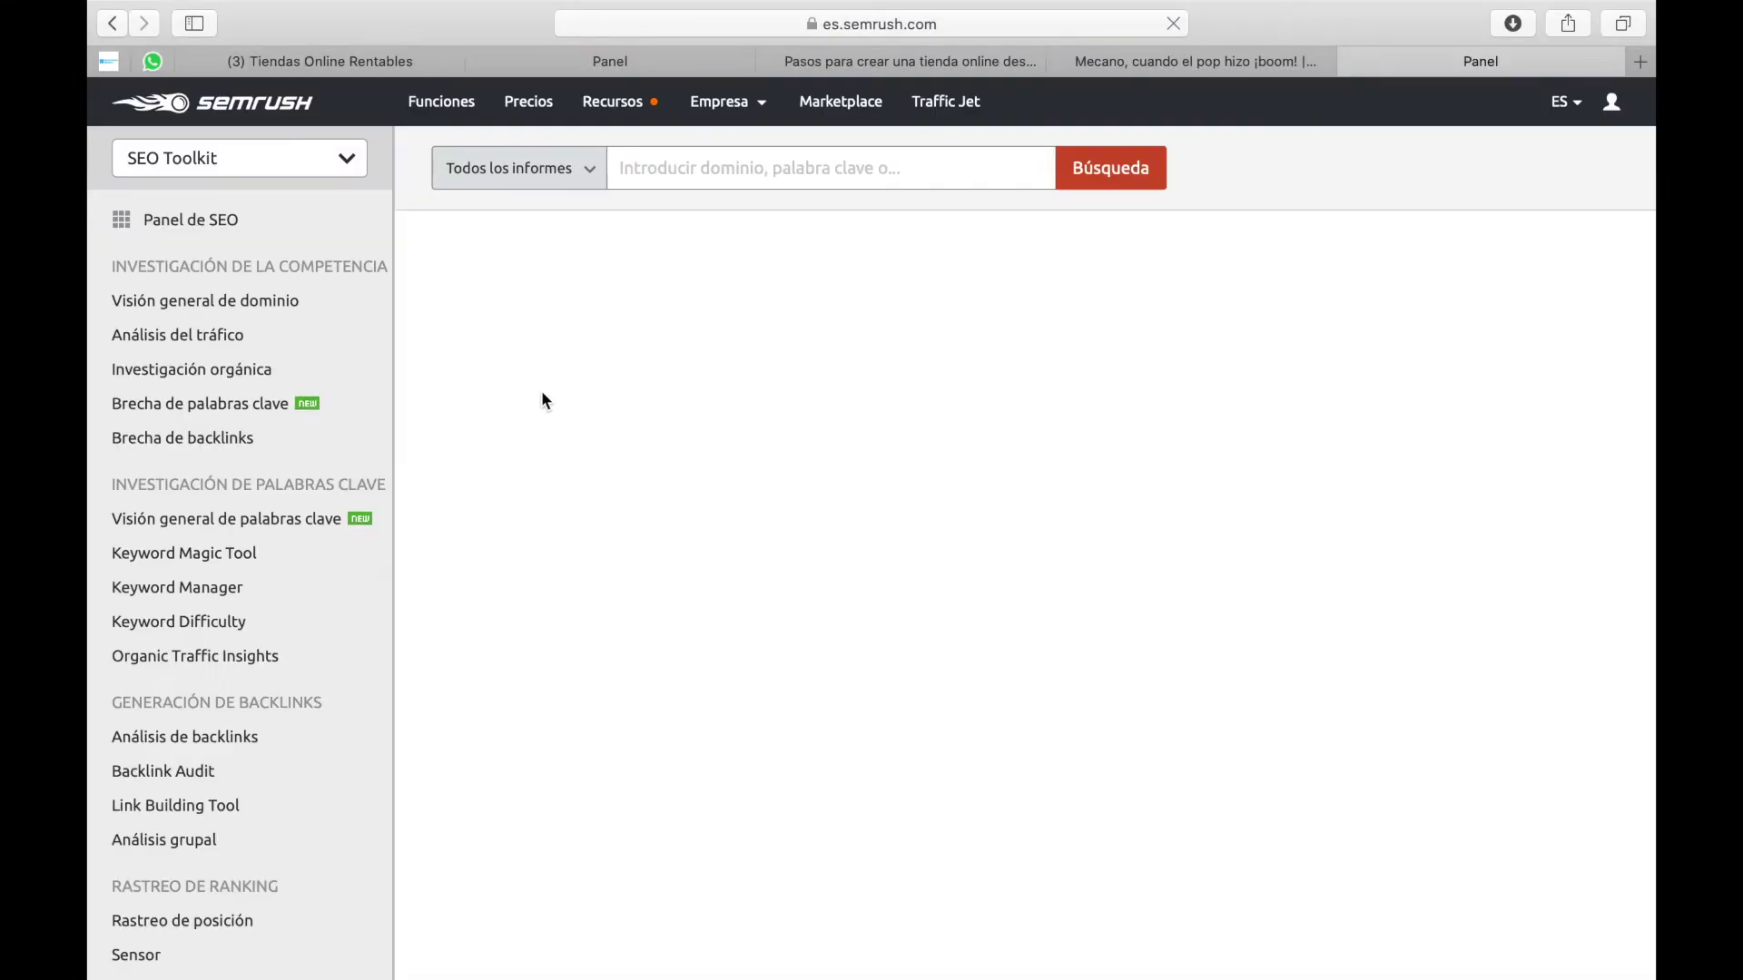
Step: Look up the domain malababa.com in SEMrush and view the organic traffic explanation in its domain overview
click(668, 171)
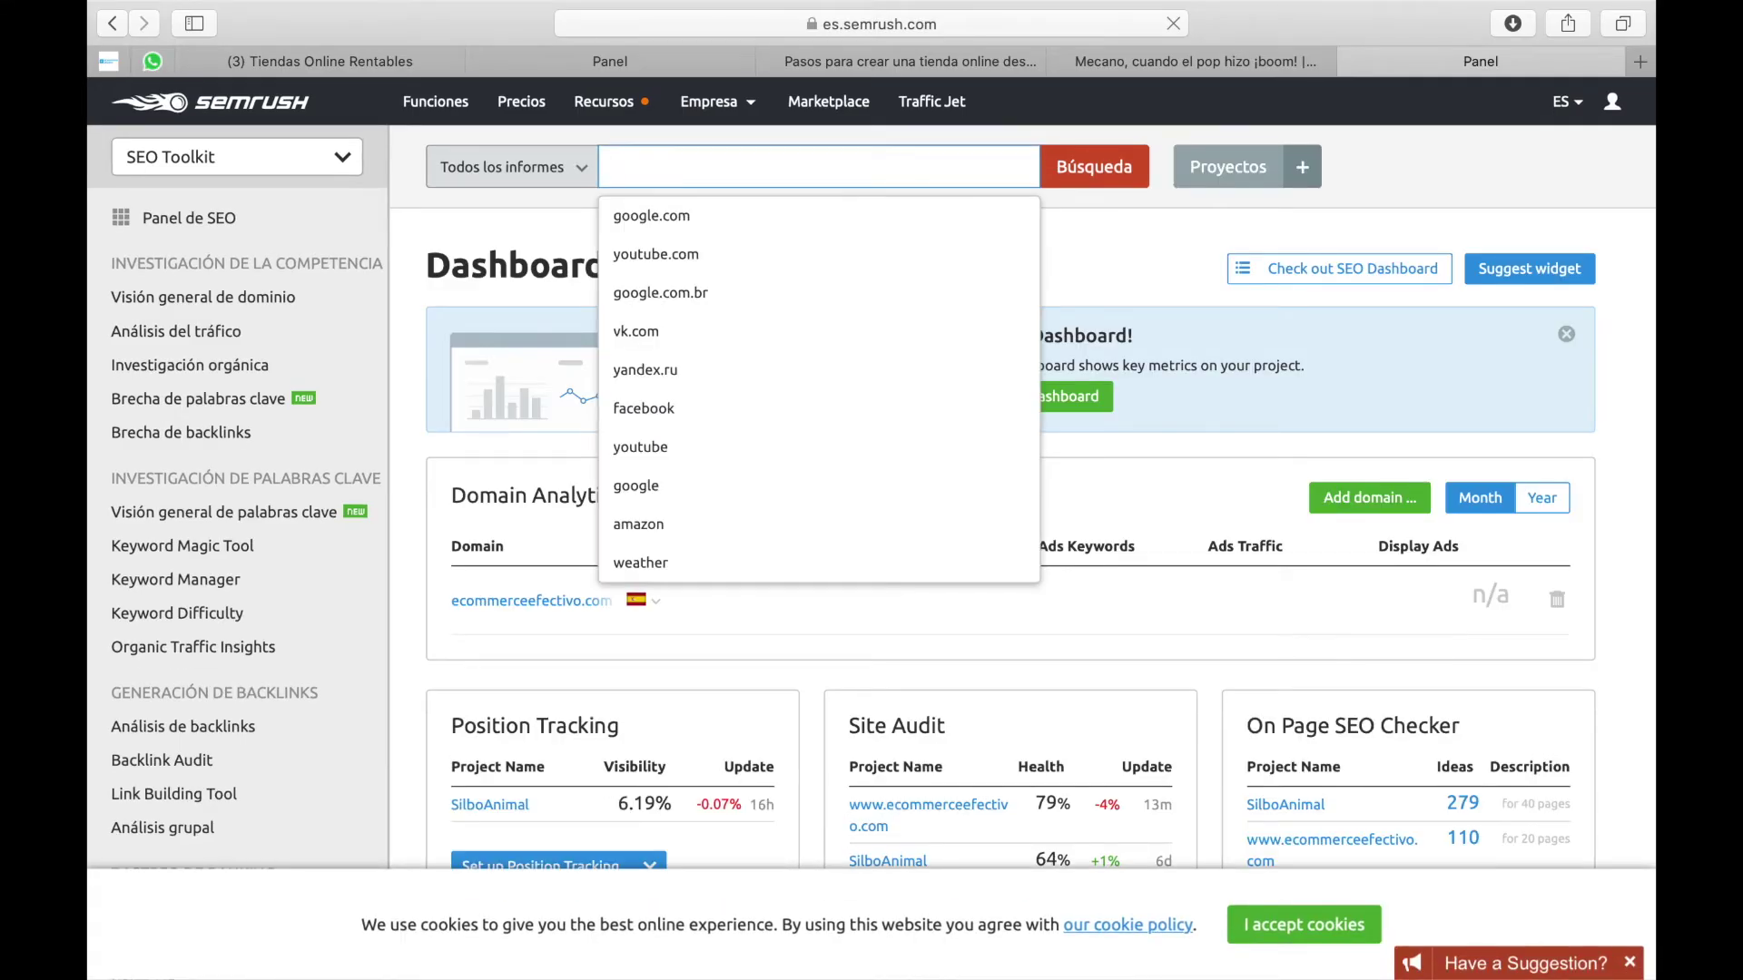
text(malababa.e)
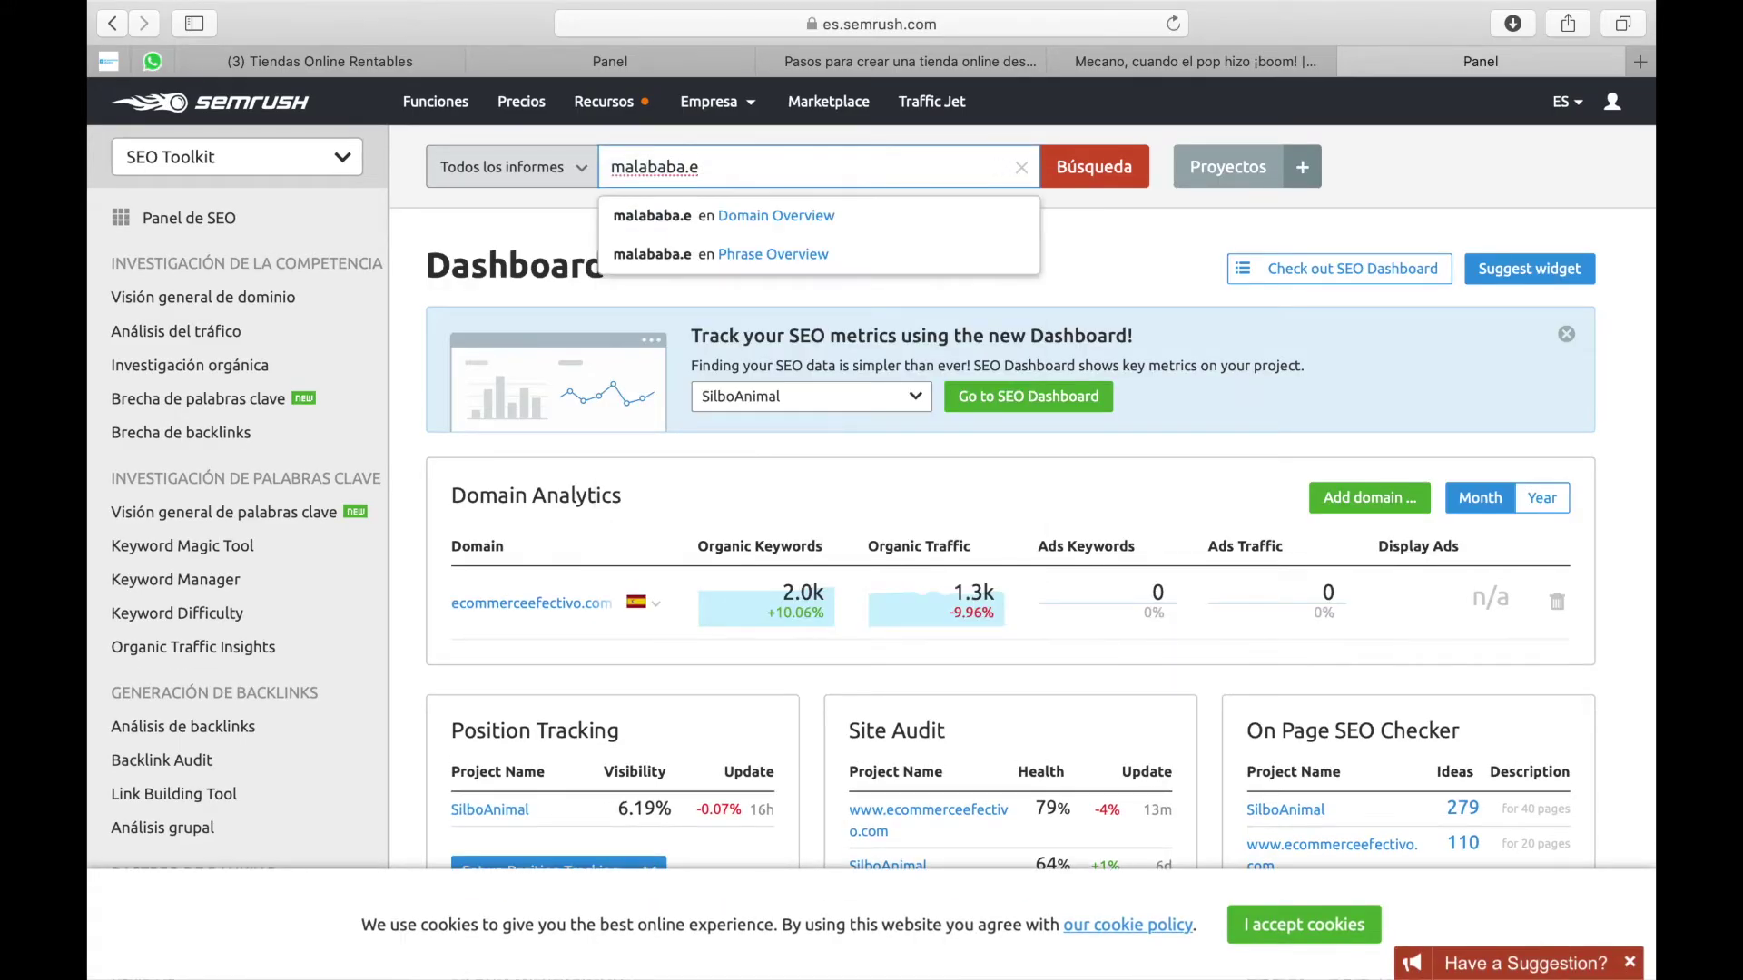
key(BackSpace)
text(com)
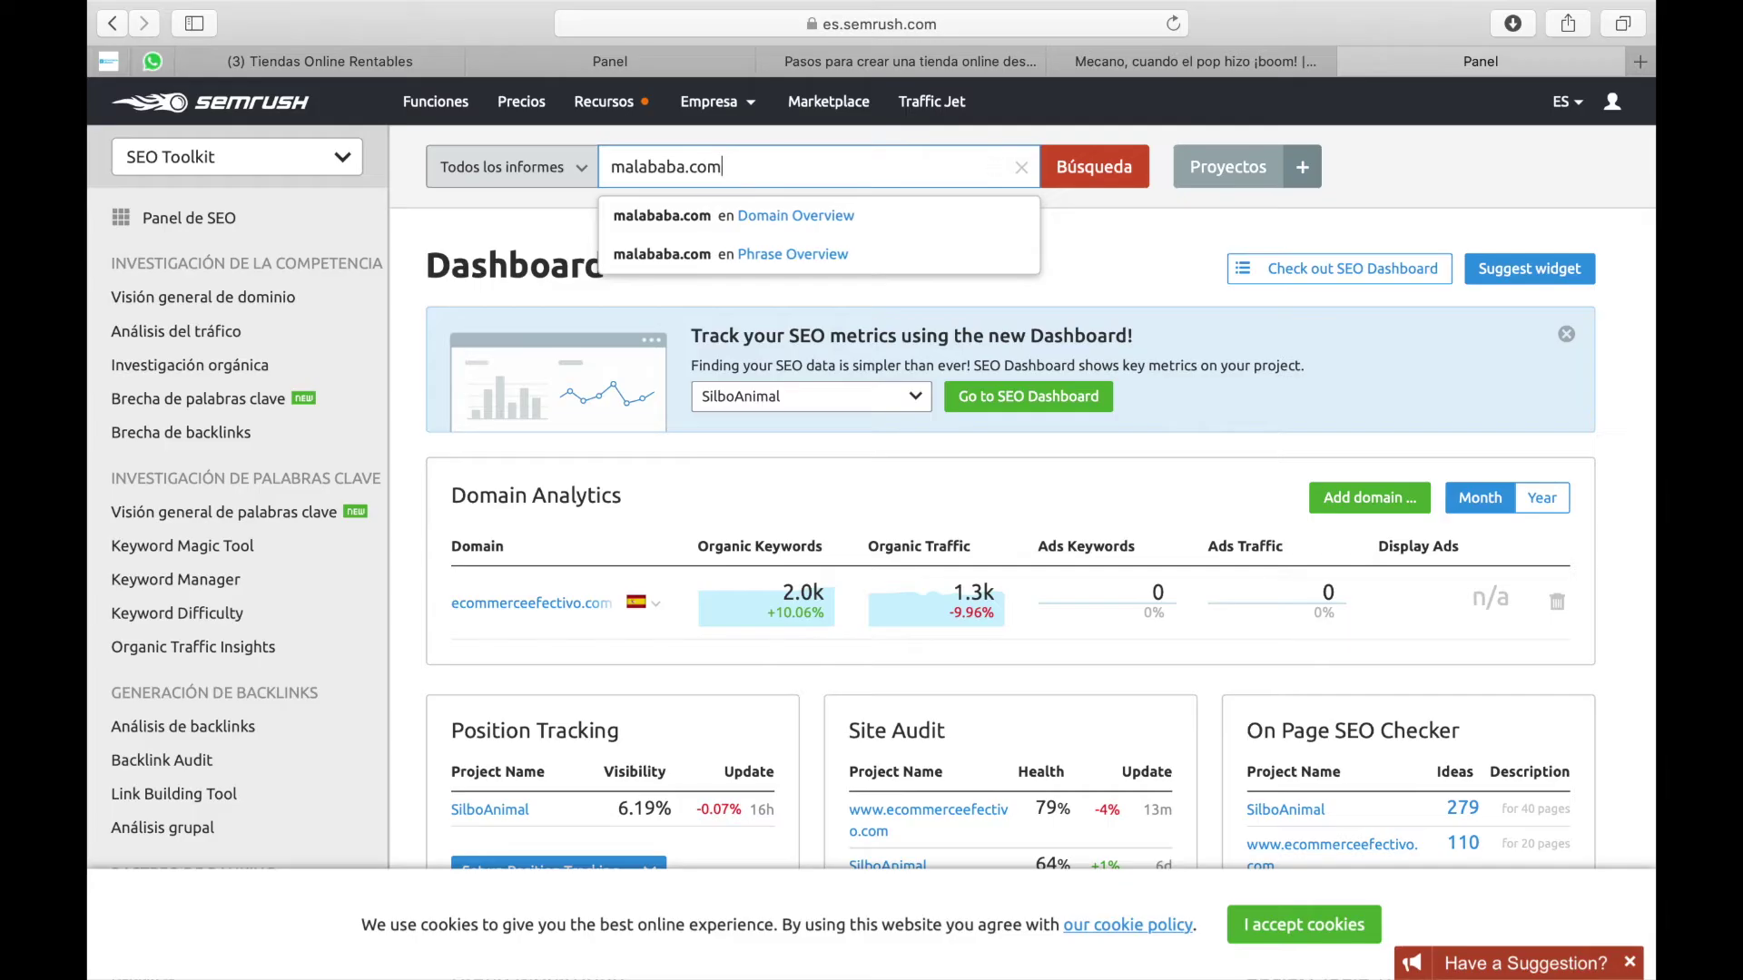
key(Return)
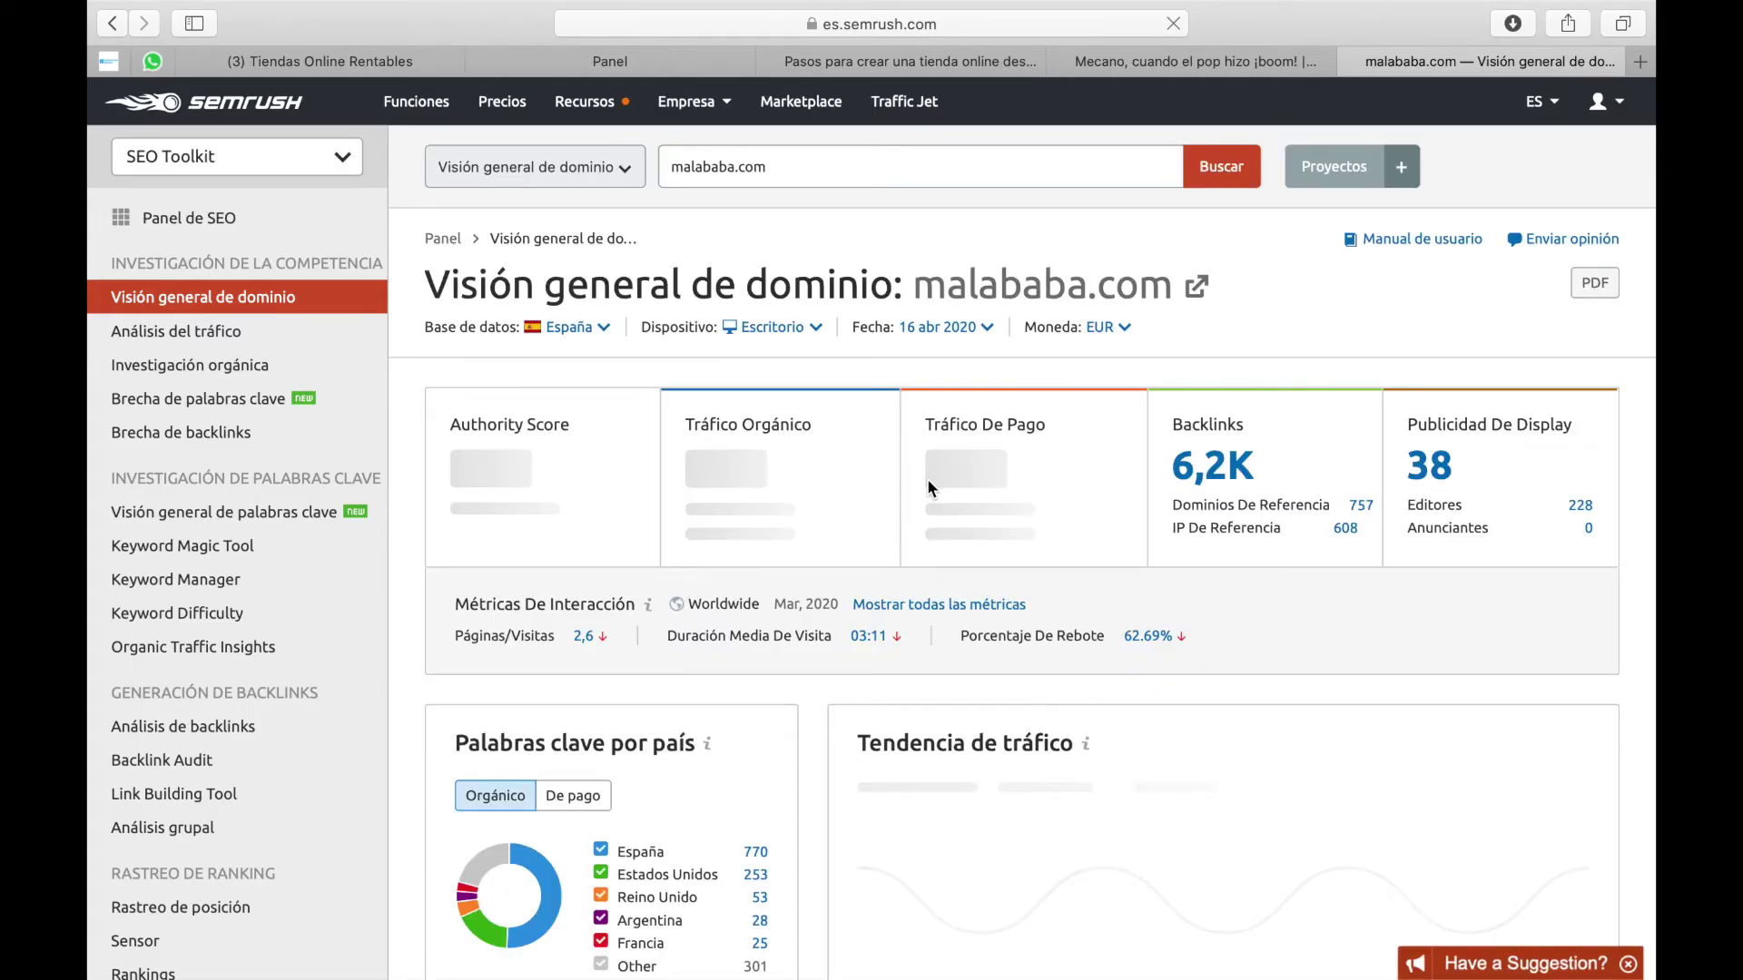
mouse_move(822, 570)
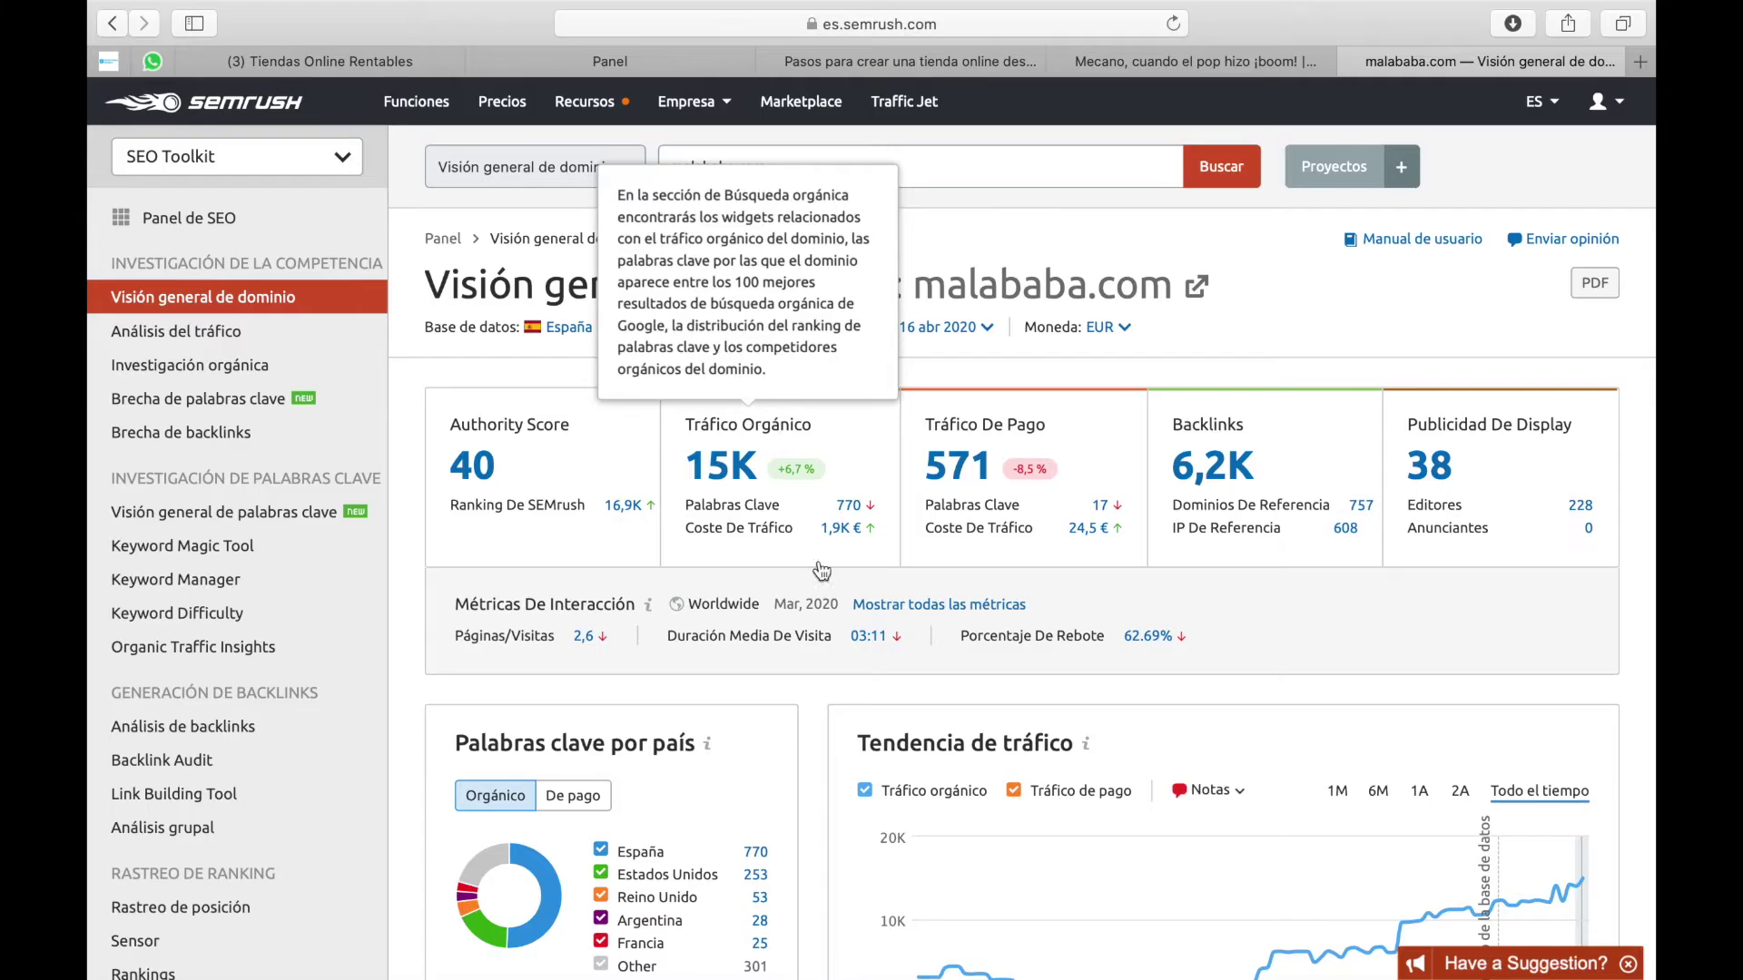
Step: Open the backlinks report for malababa.com and view the list of pages linking to the shop
click(1216, 477)
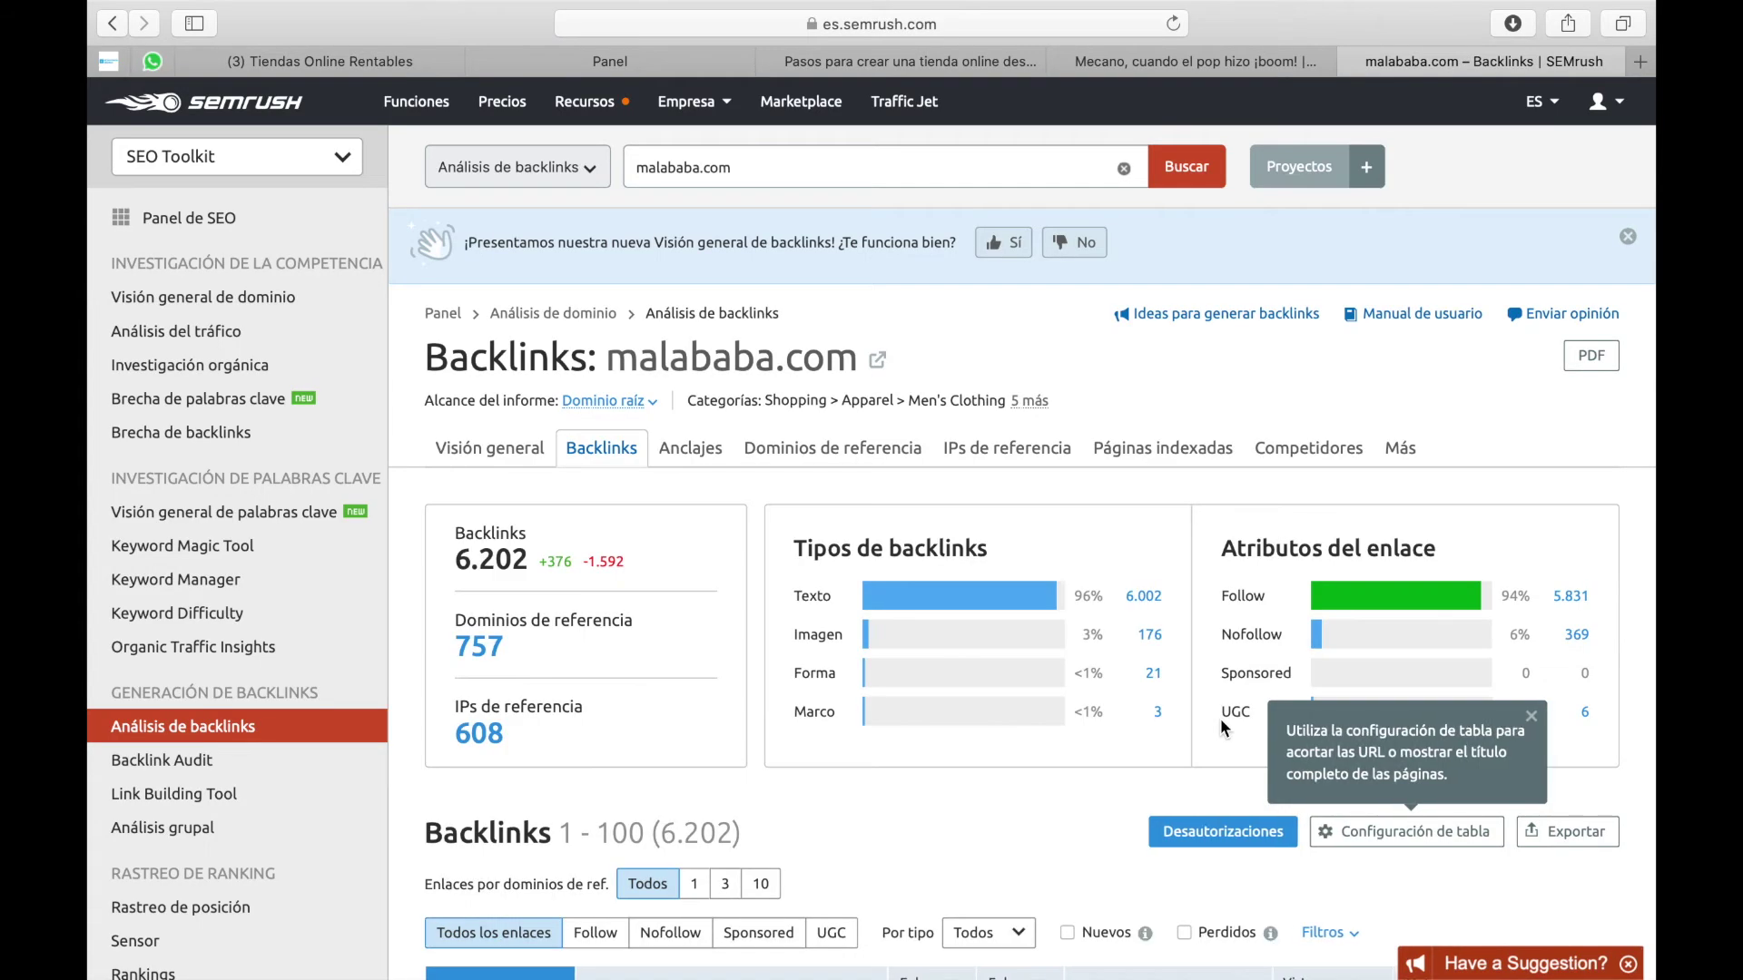
scroll(1221, 724, down, 3)
scroll(1220, 717, down, 4)
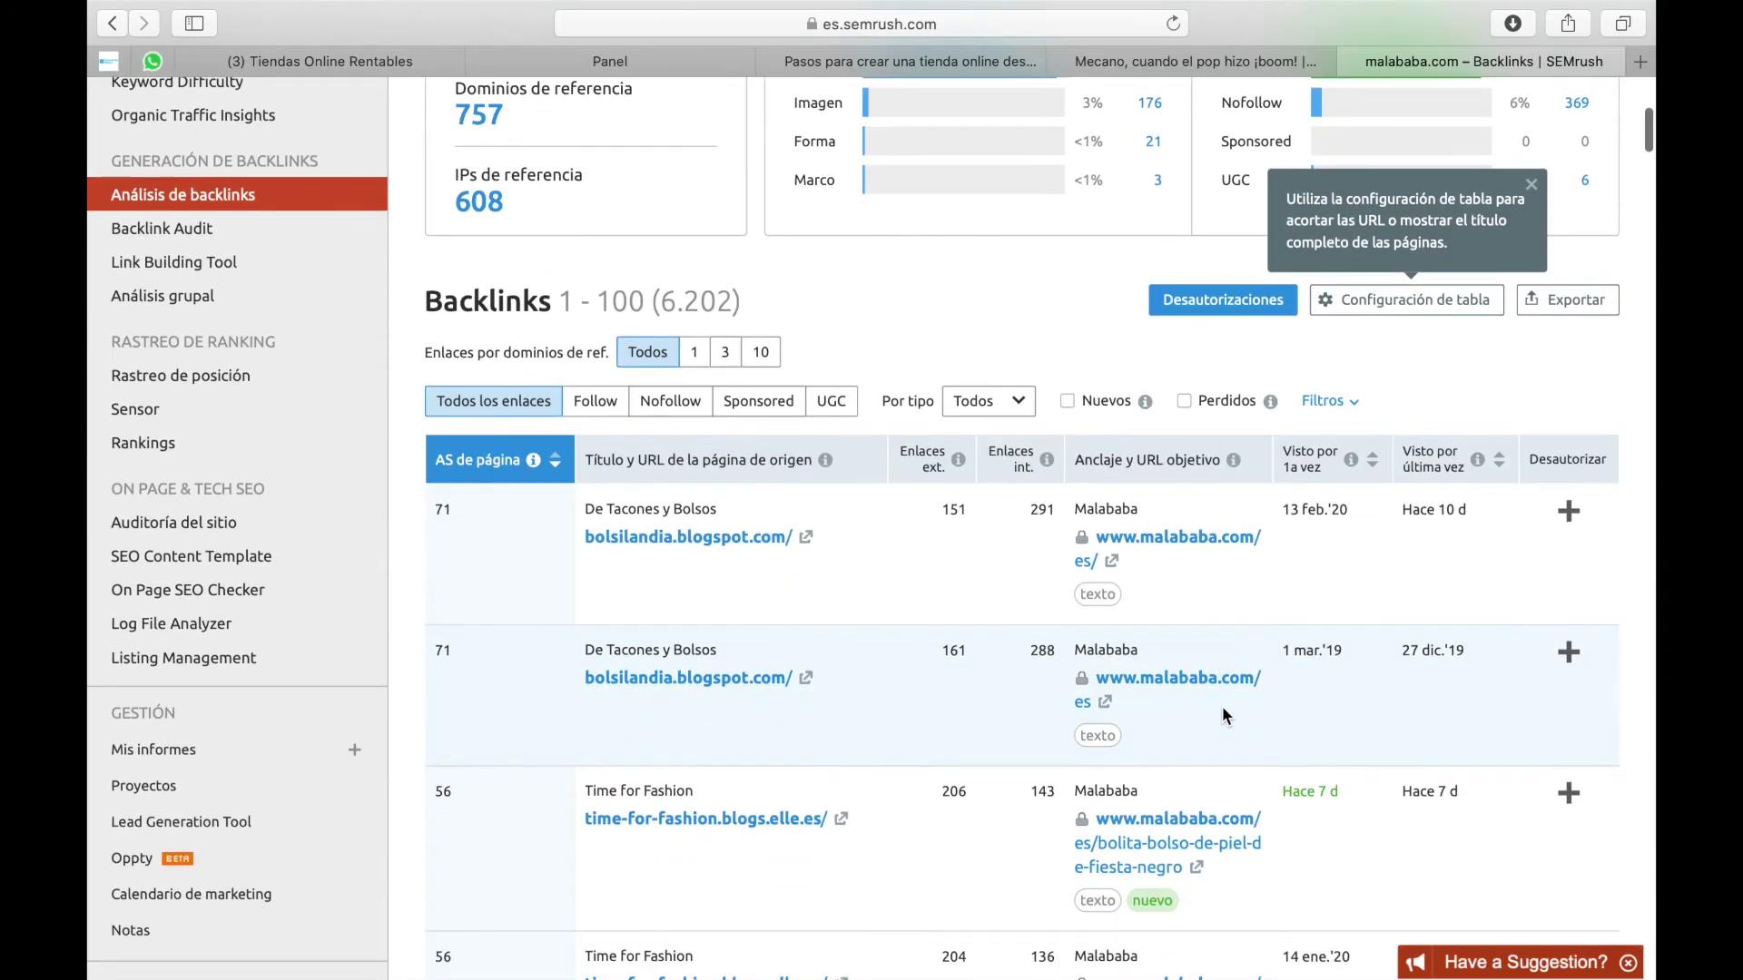
scroll(1102, 617, down, 2)
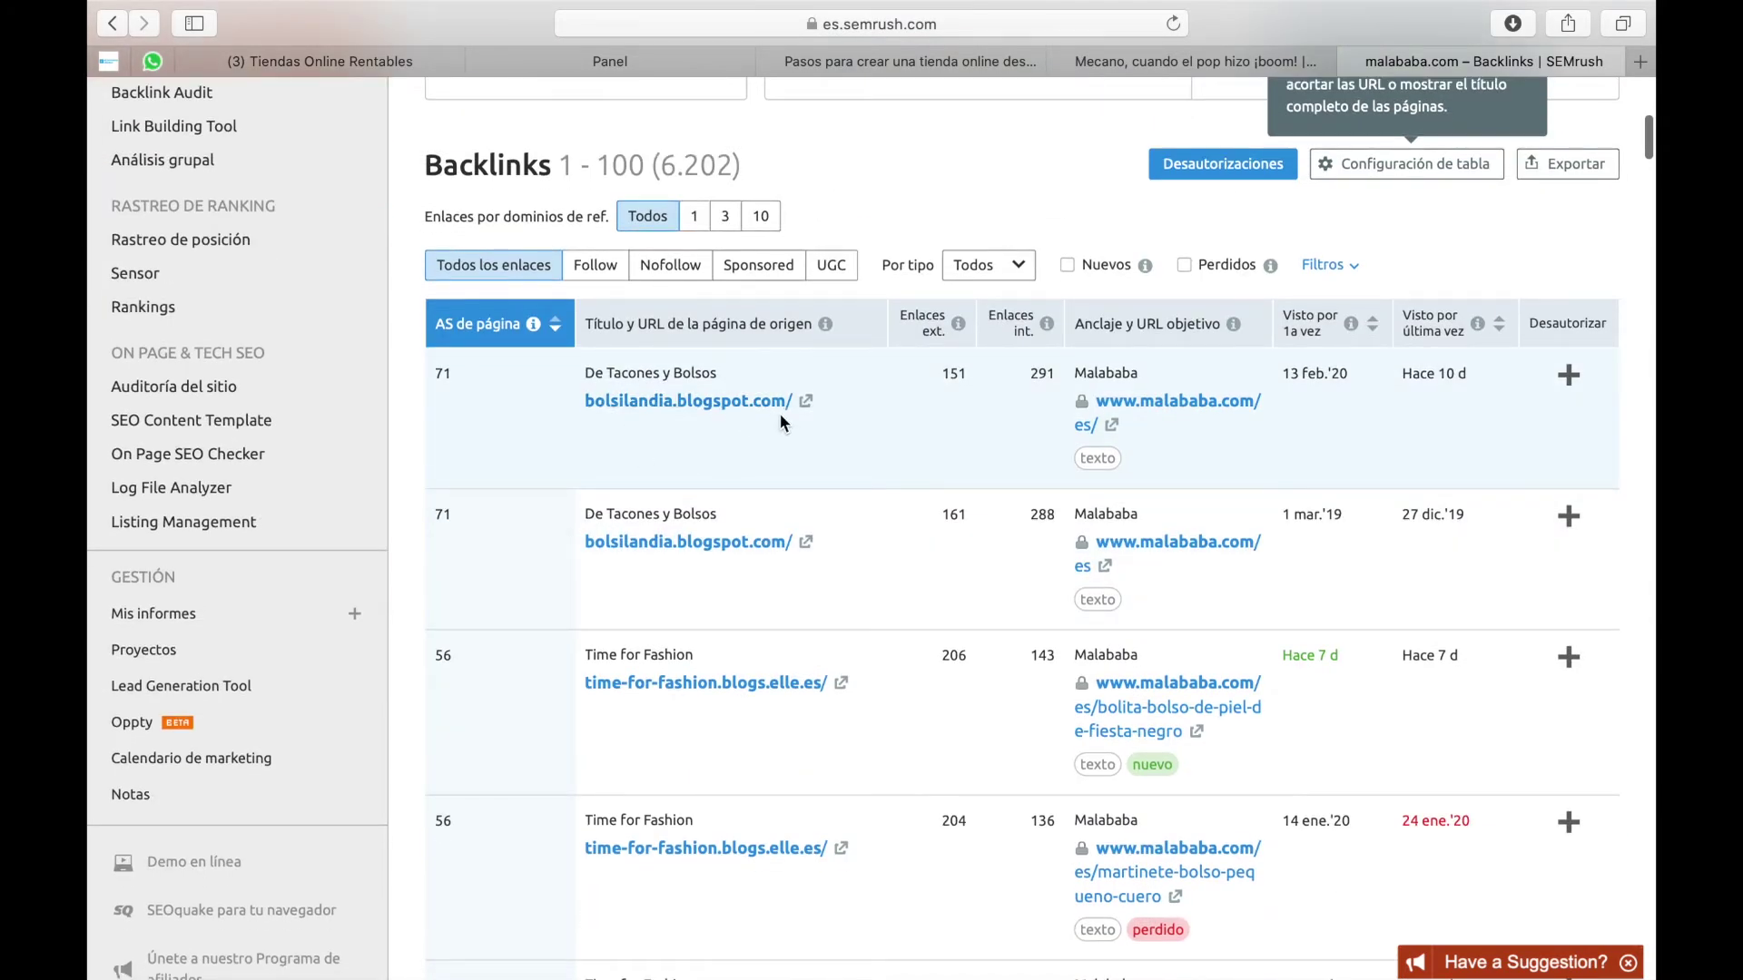
Step: Open the linking blog bolsilandia.blogspot.com from the first backlink and look through its posts and sidebar
click(805, 401)
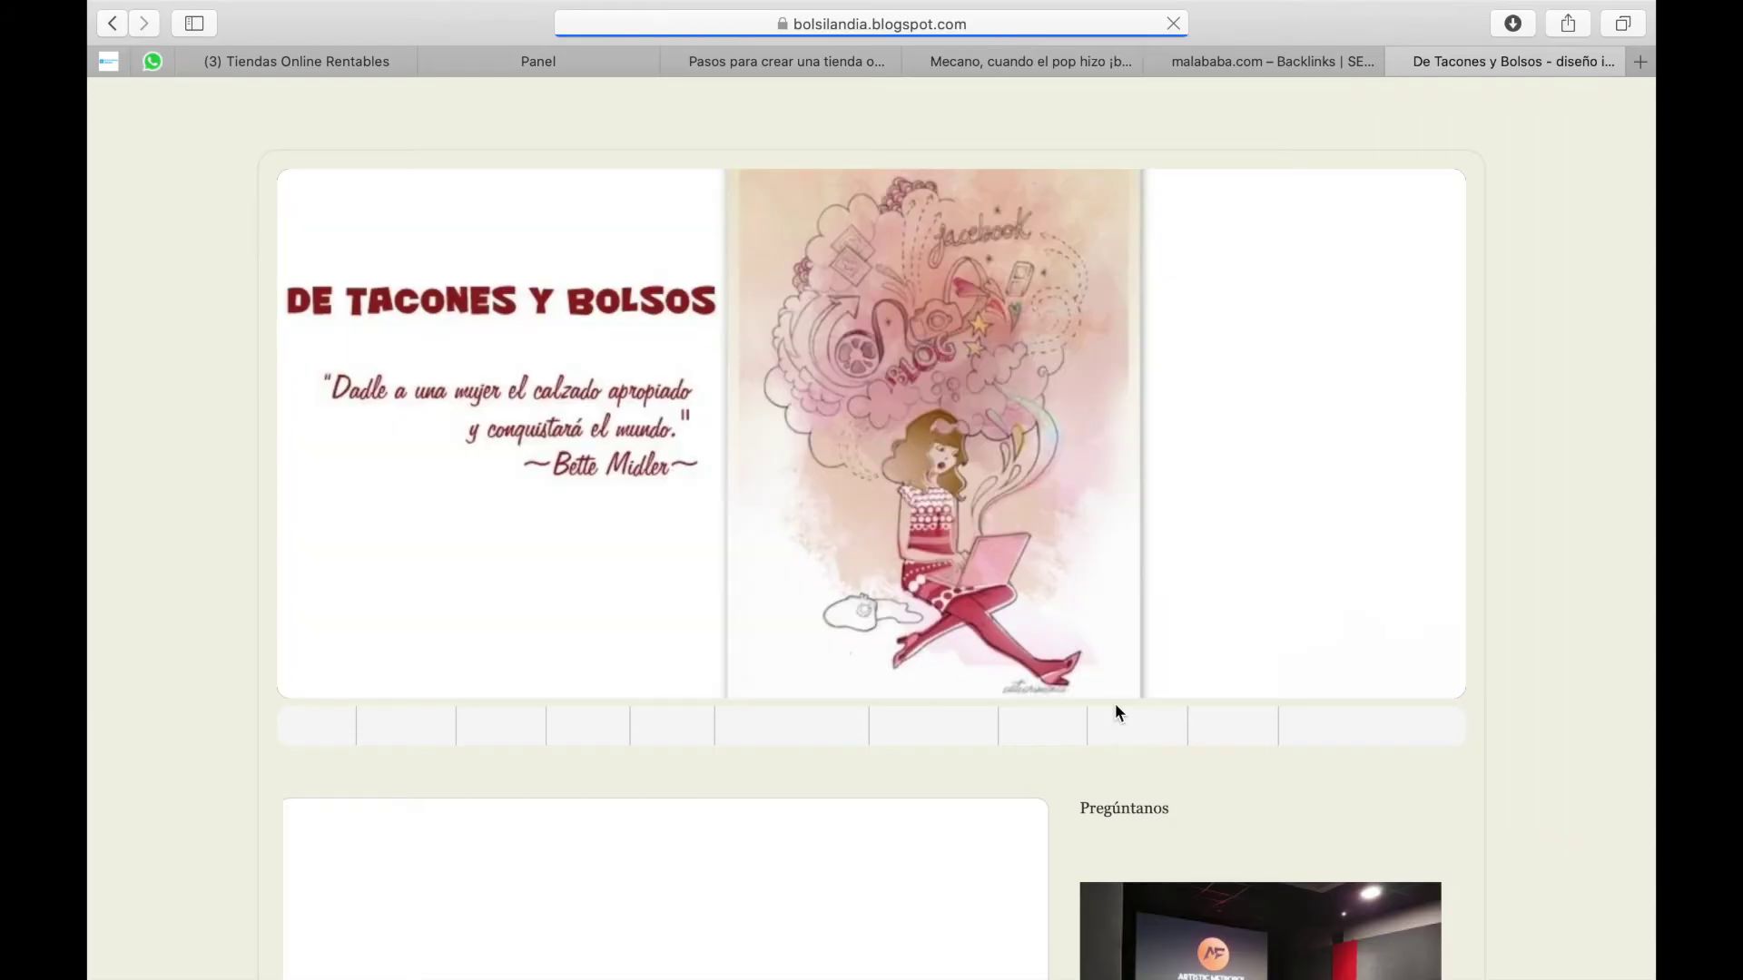
scroll(1114, 703, down, 10)
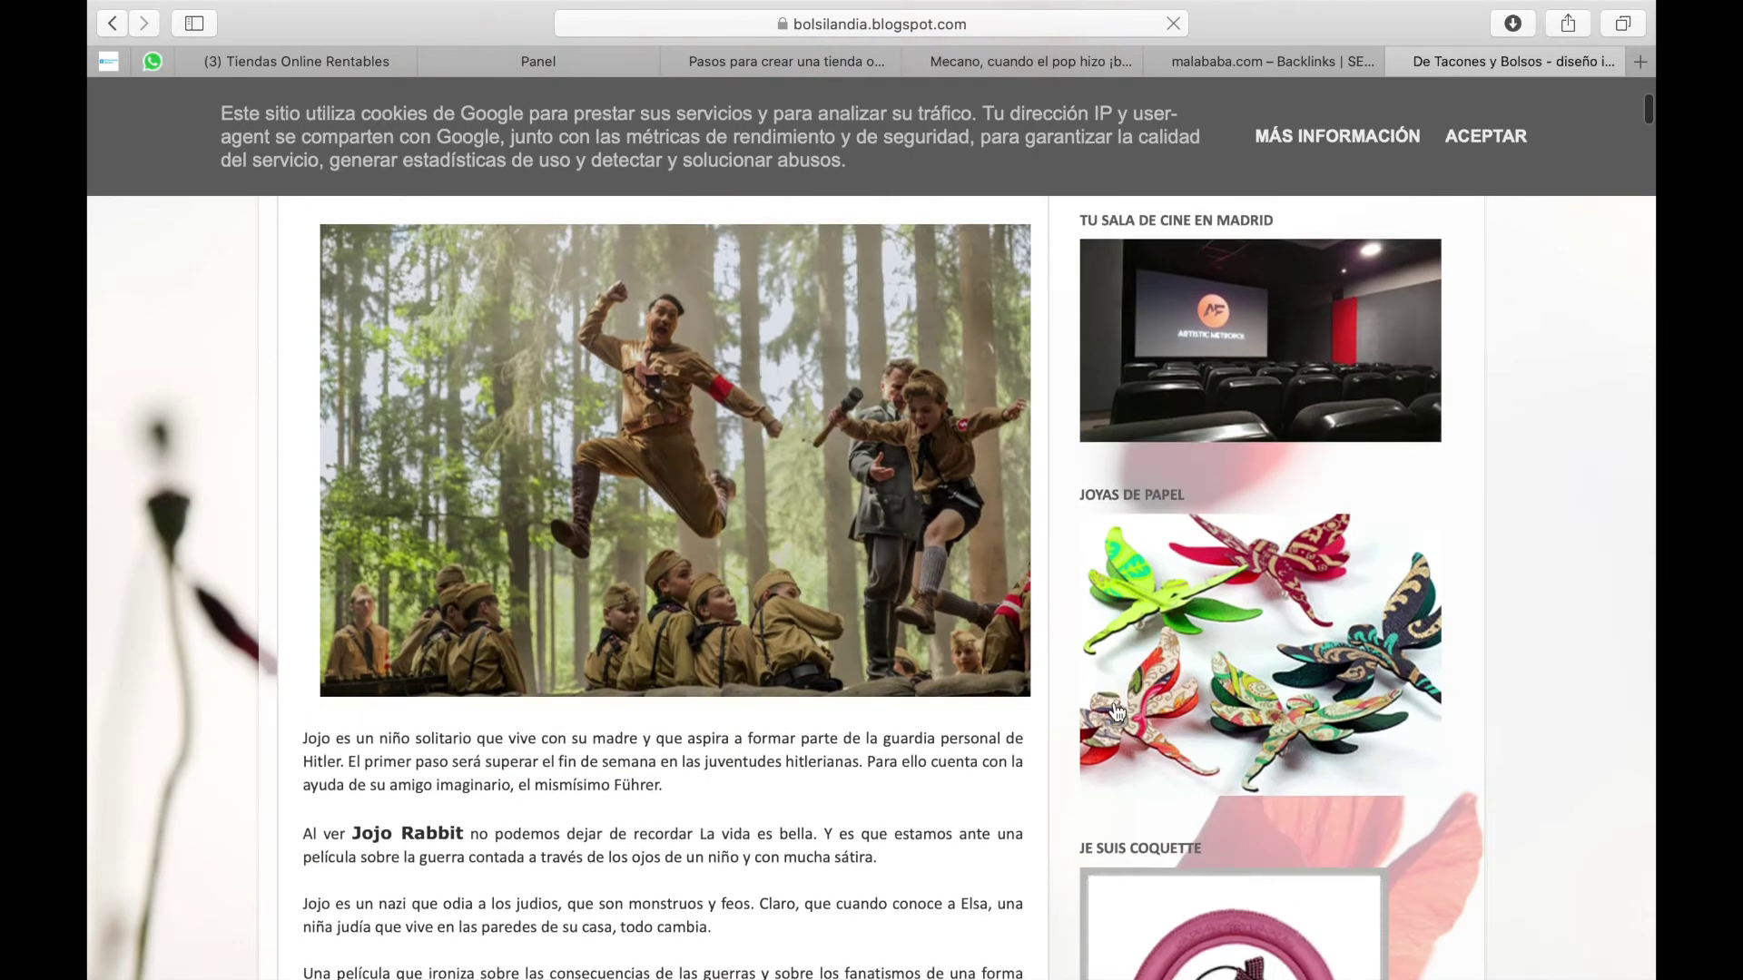
scroll(1116, 712, down, 10)
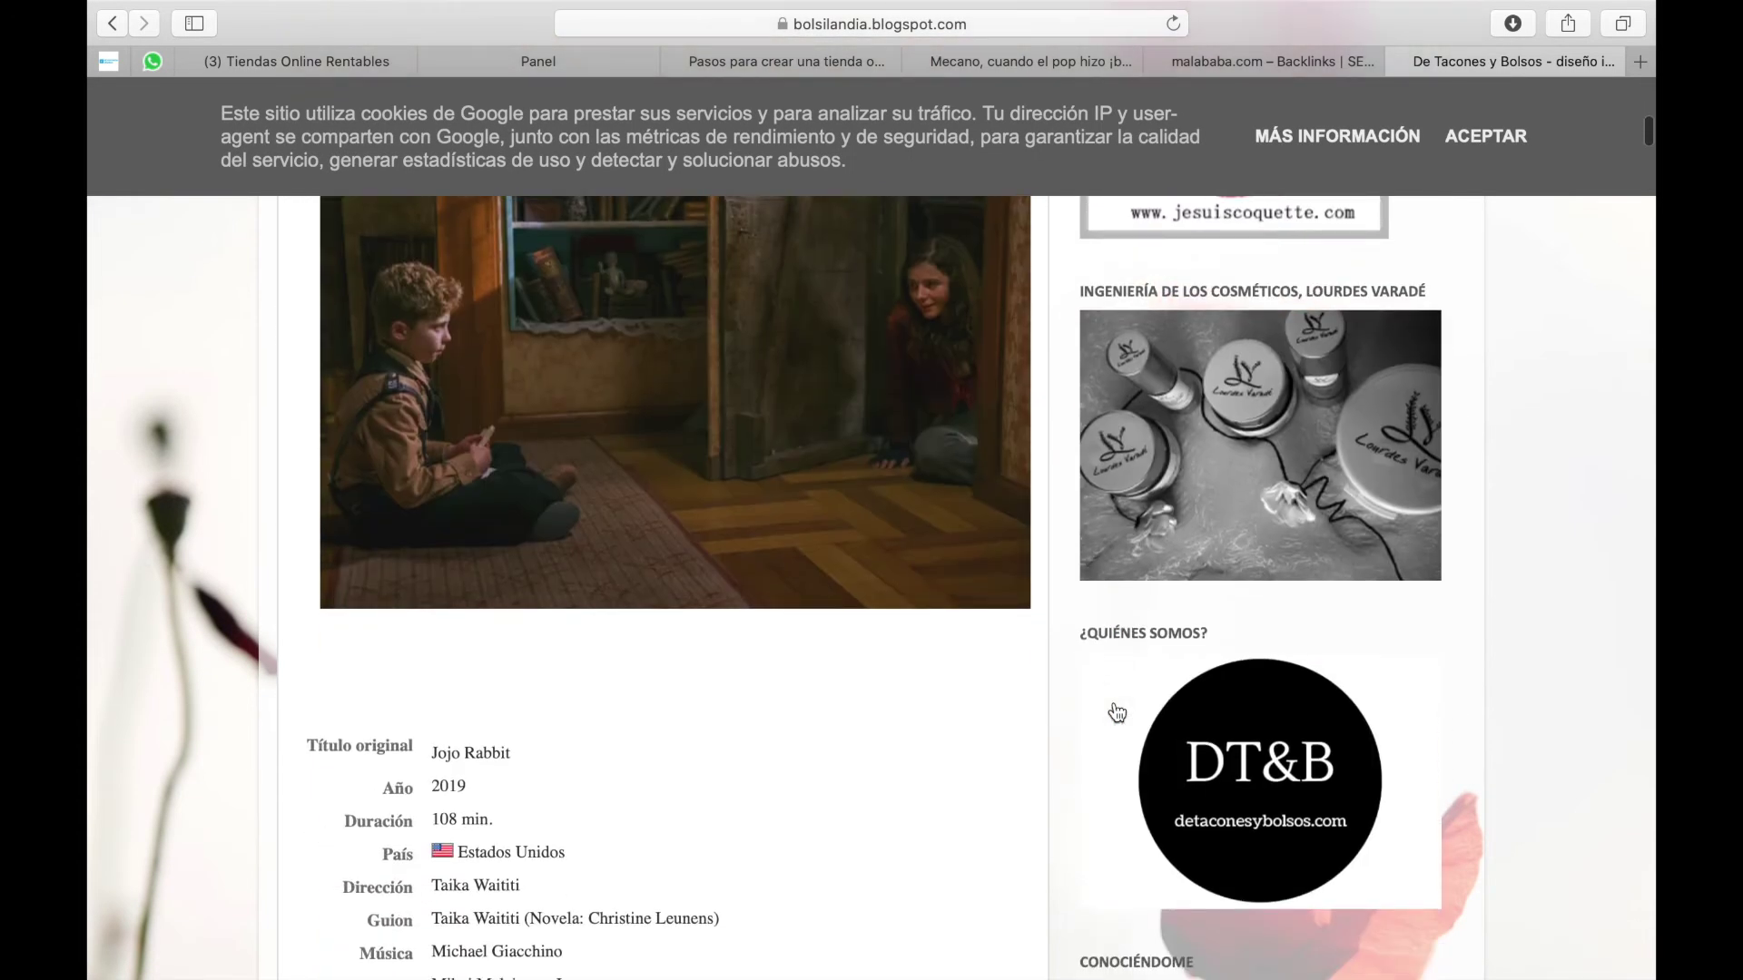
scroll(1116, 699, down, 6)
scroll(1116, 699, up, 13)
scroll(1114, 692, up, 12)
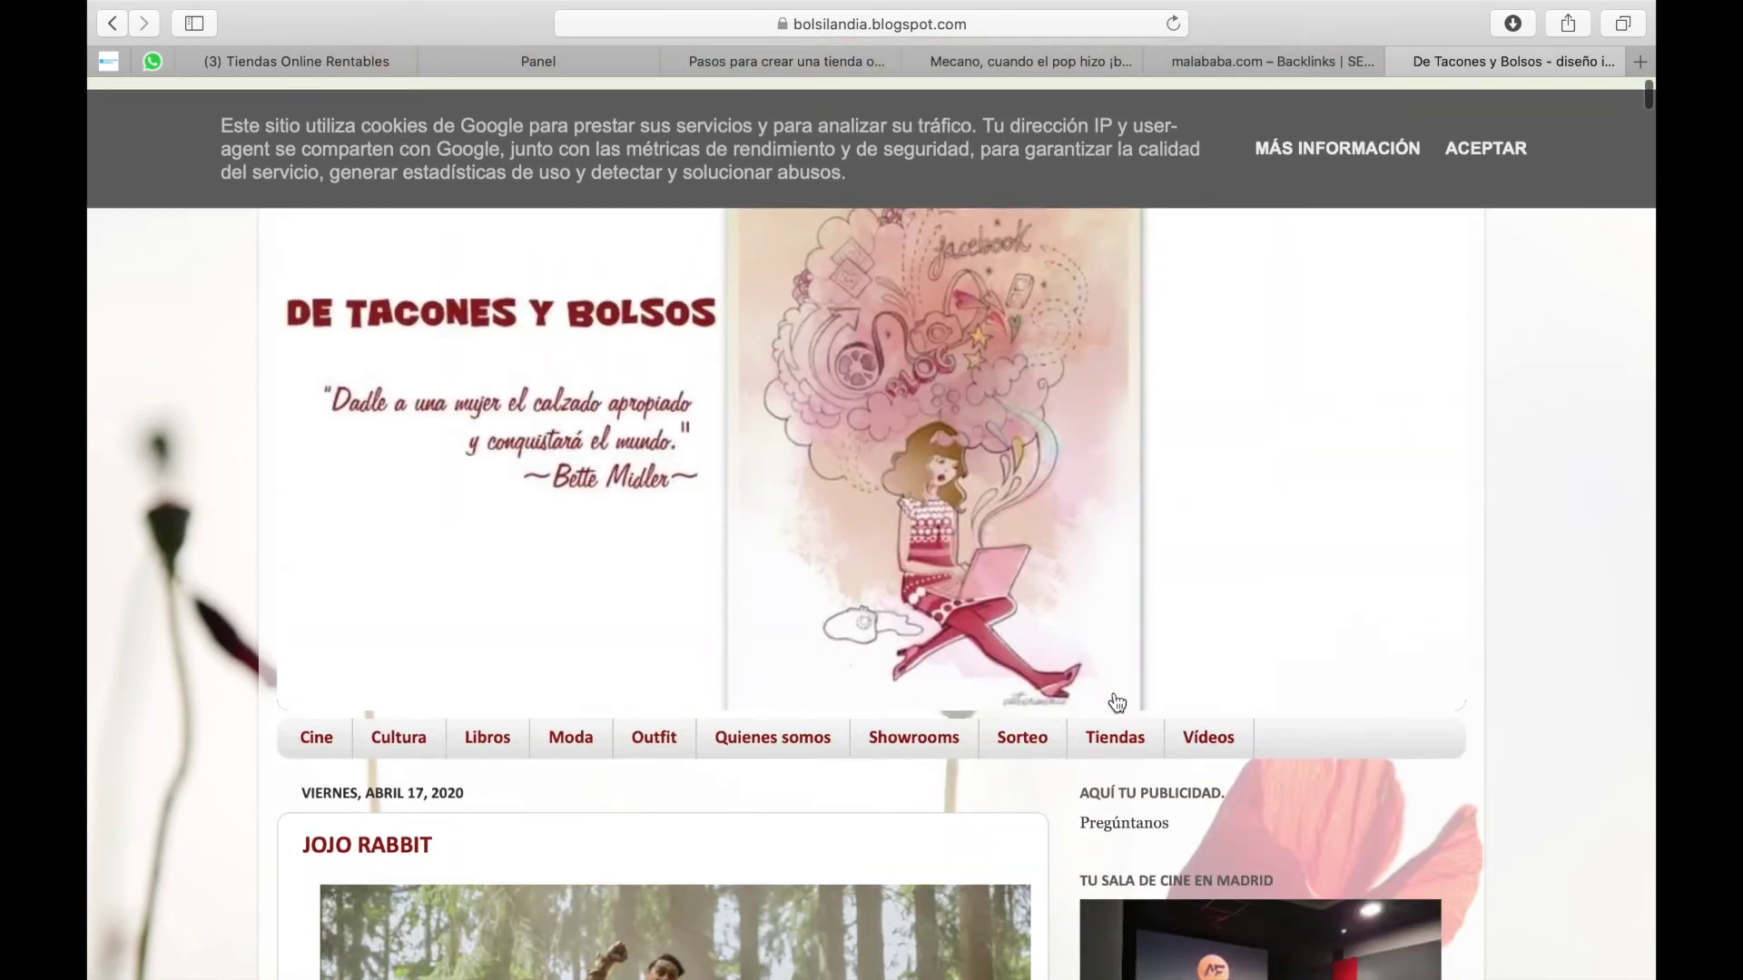
scroll(740, 867, down, 5)
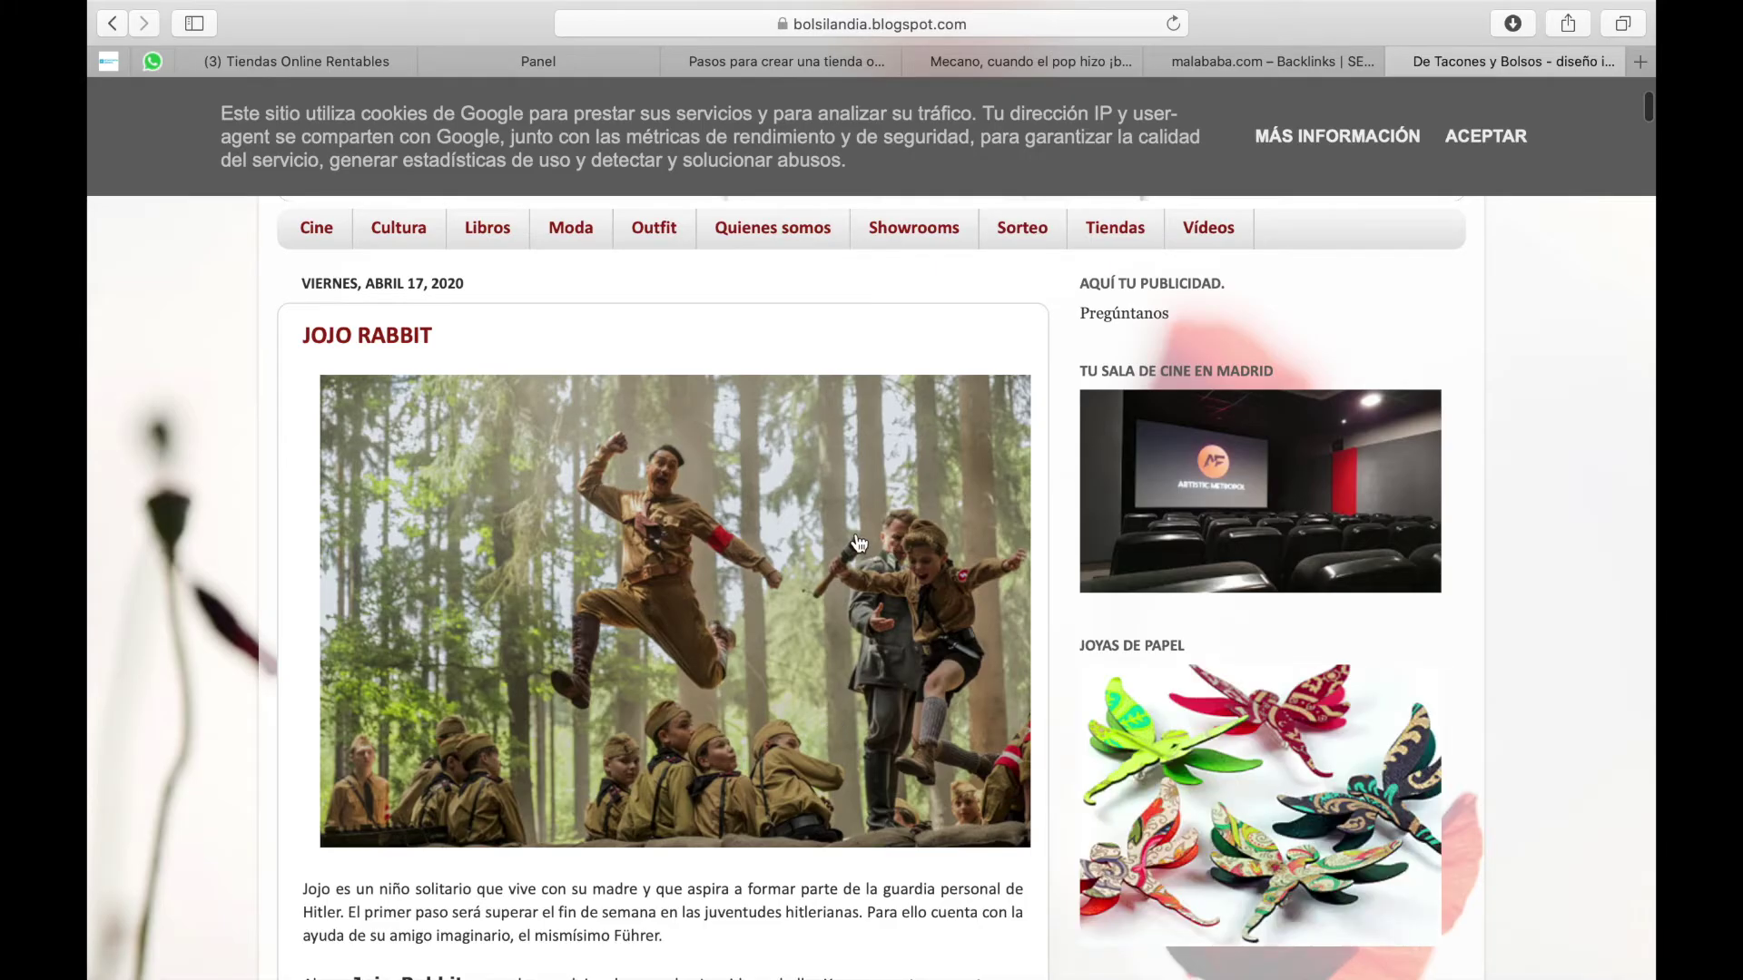
Step: Return to the malababa.com backlinks report and review the further source pages, such as Time for Fashion
mouse_move(1328, 7)
click(1207, 86)
scroll(799, 641, down, 4)
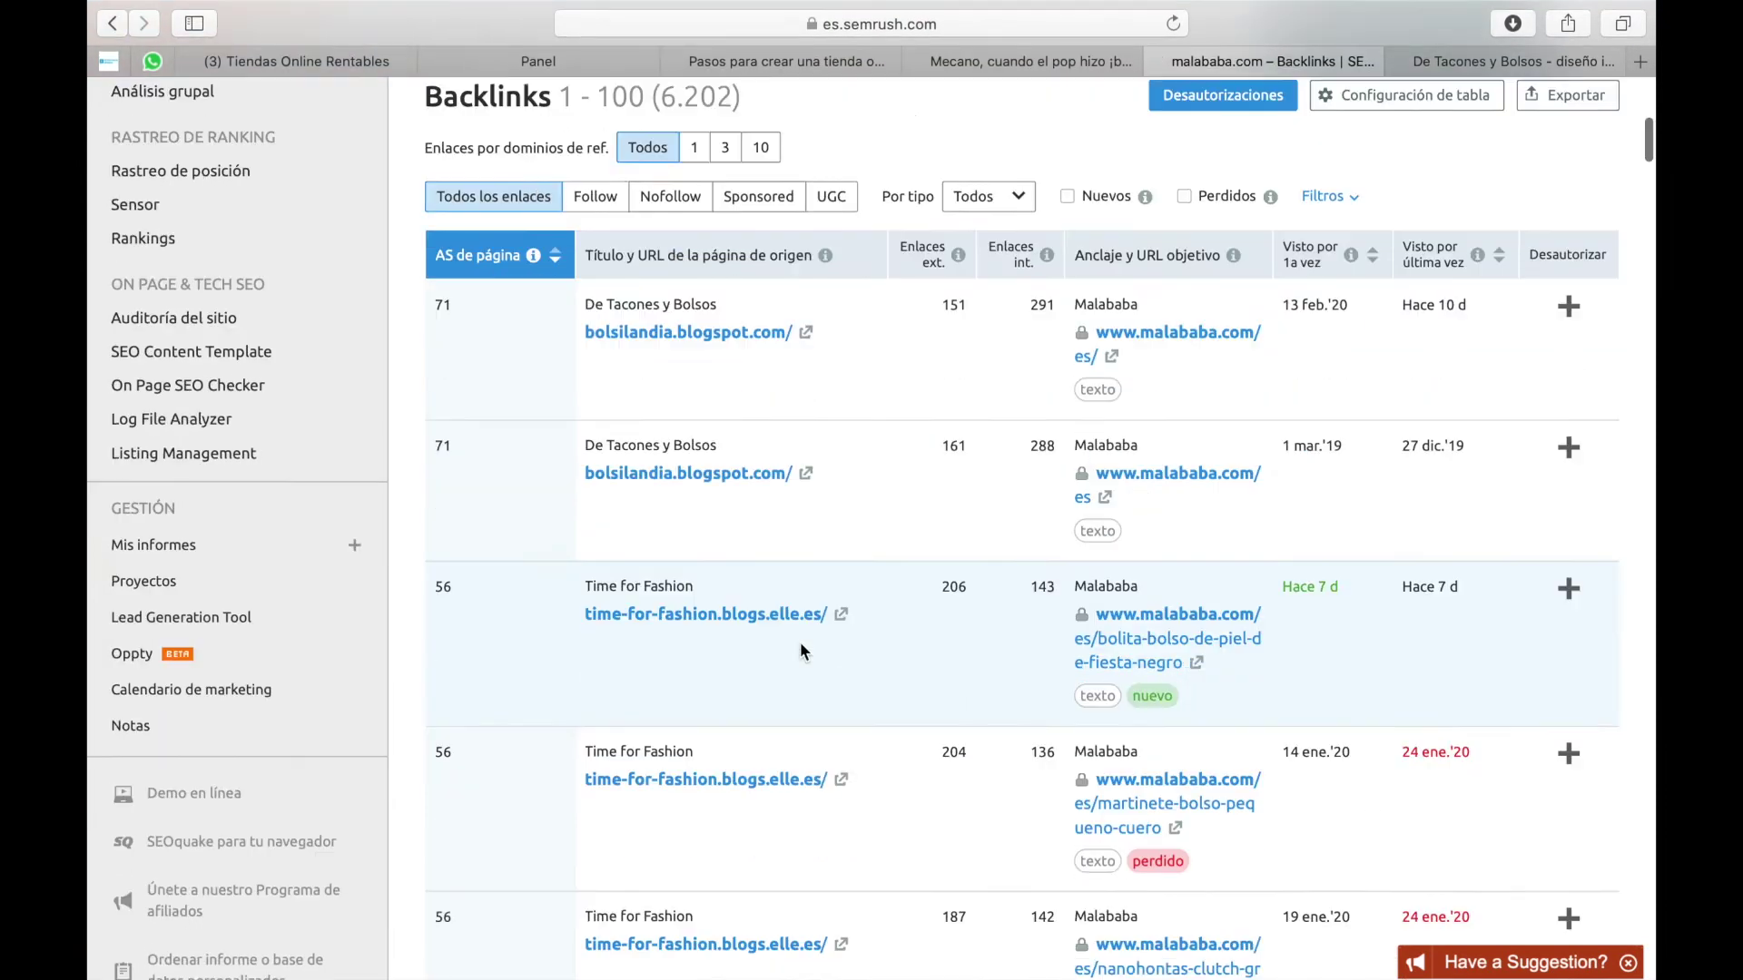
scroll(799, 641, down, 3)
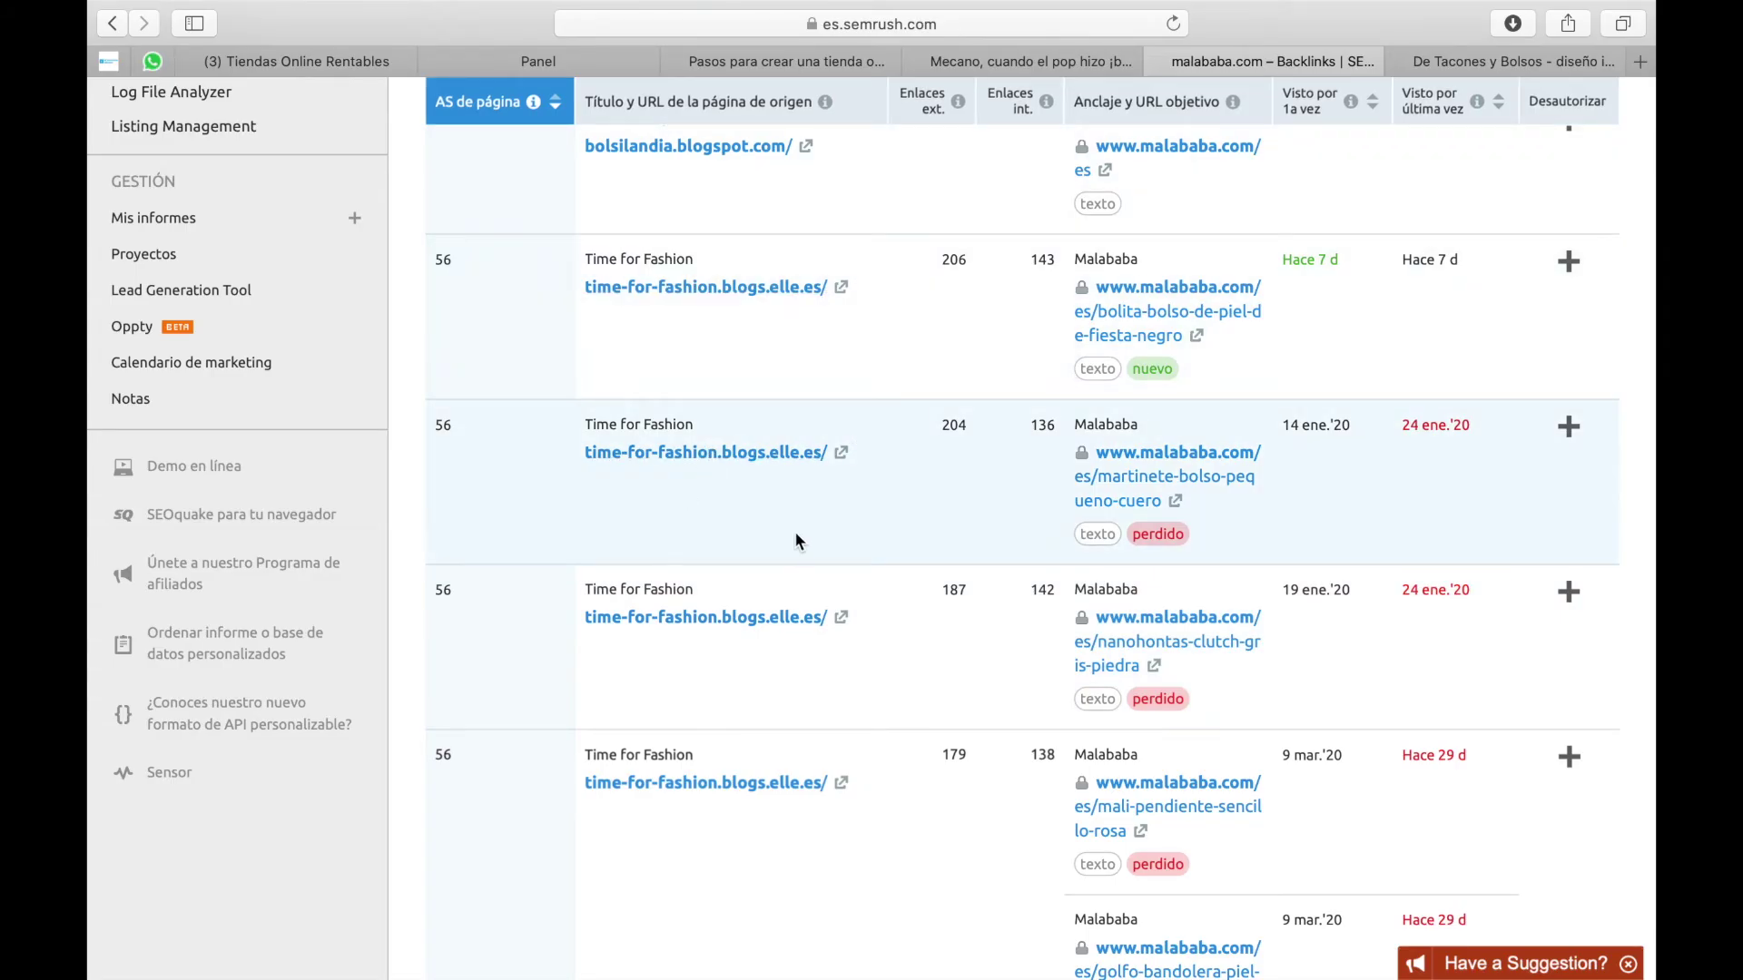
scroll(801, 532, down, 10)
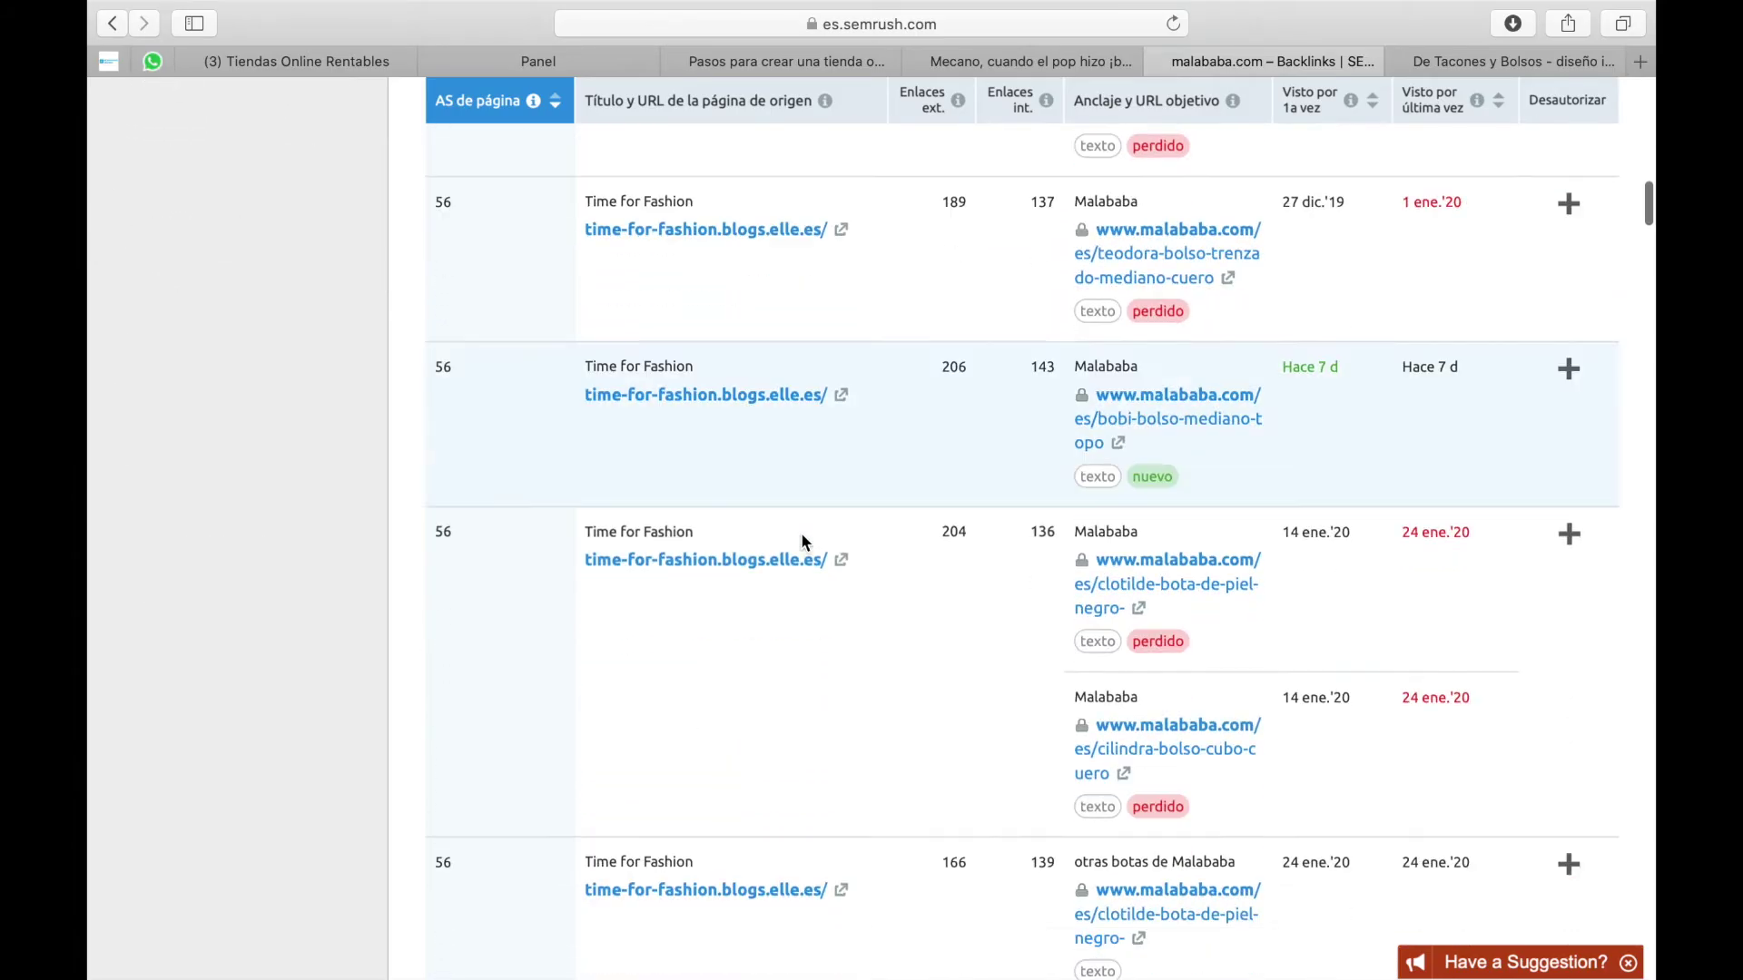
scroll(801, 532, up, 20)
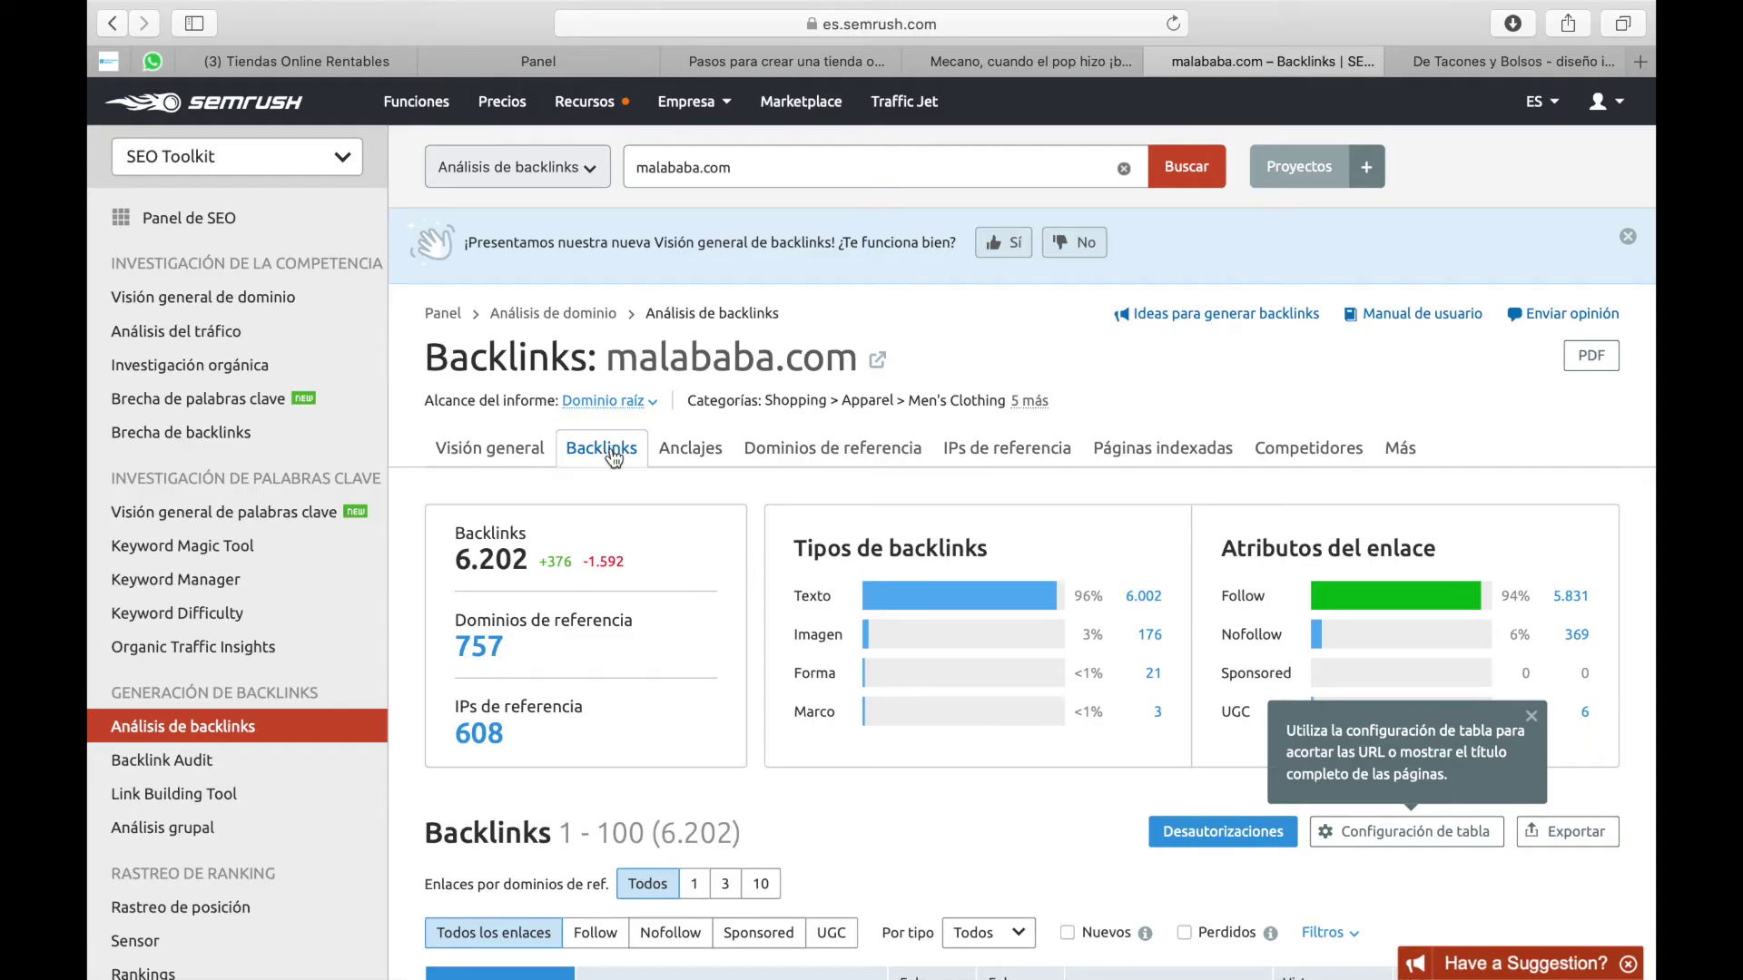
Step: Examine the backlink summary, link attributes and the source and target URLs of the listed Time for Fashion links
scroll(614, 458, down, 2)
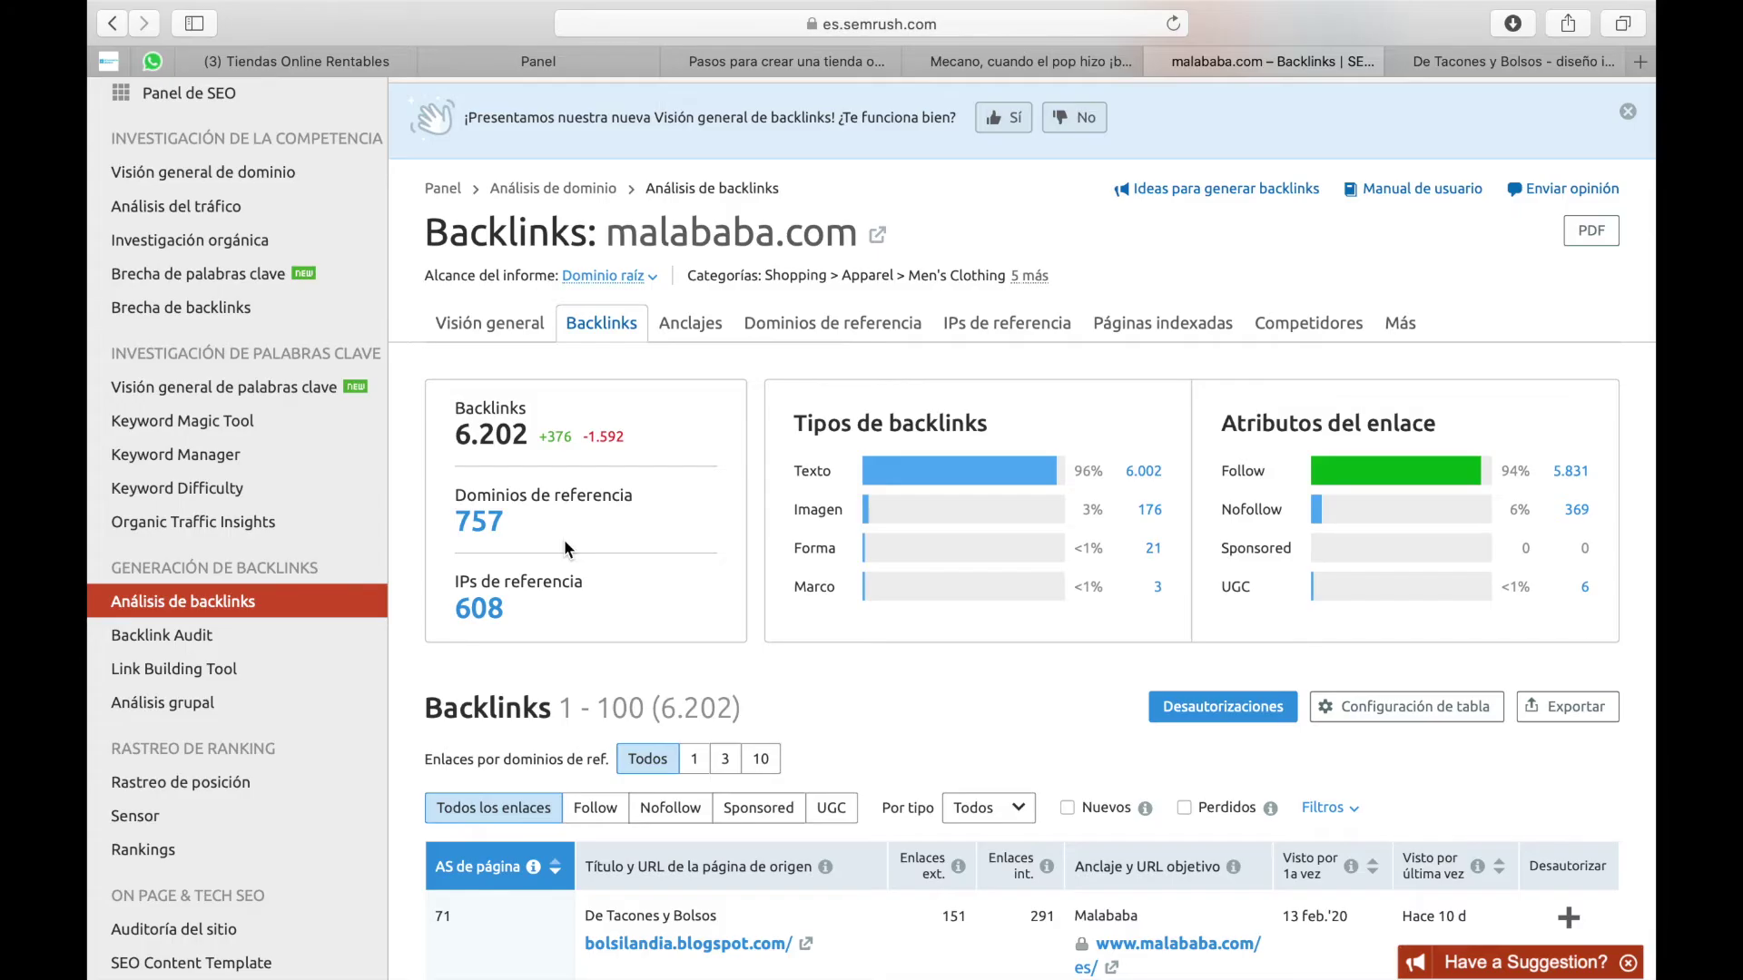
scroll(564, 546, down, 1)
scroll(564, 542, down, 4)
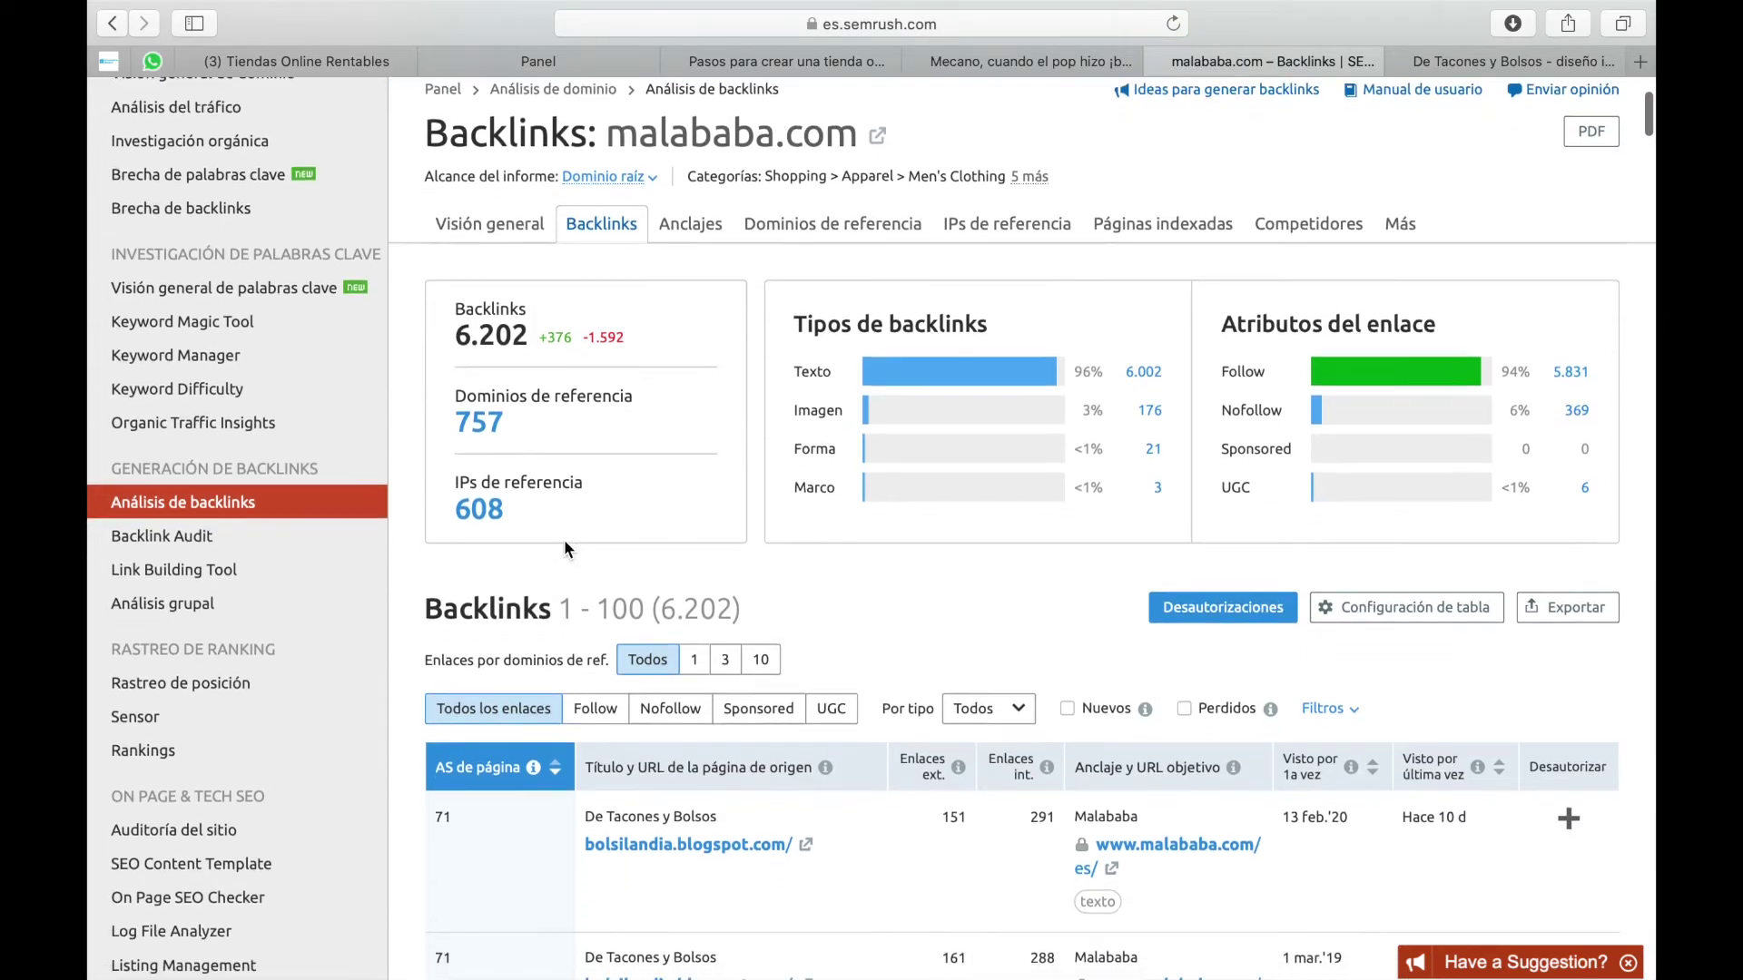
scroll(563, 547, down, 10)
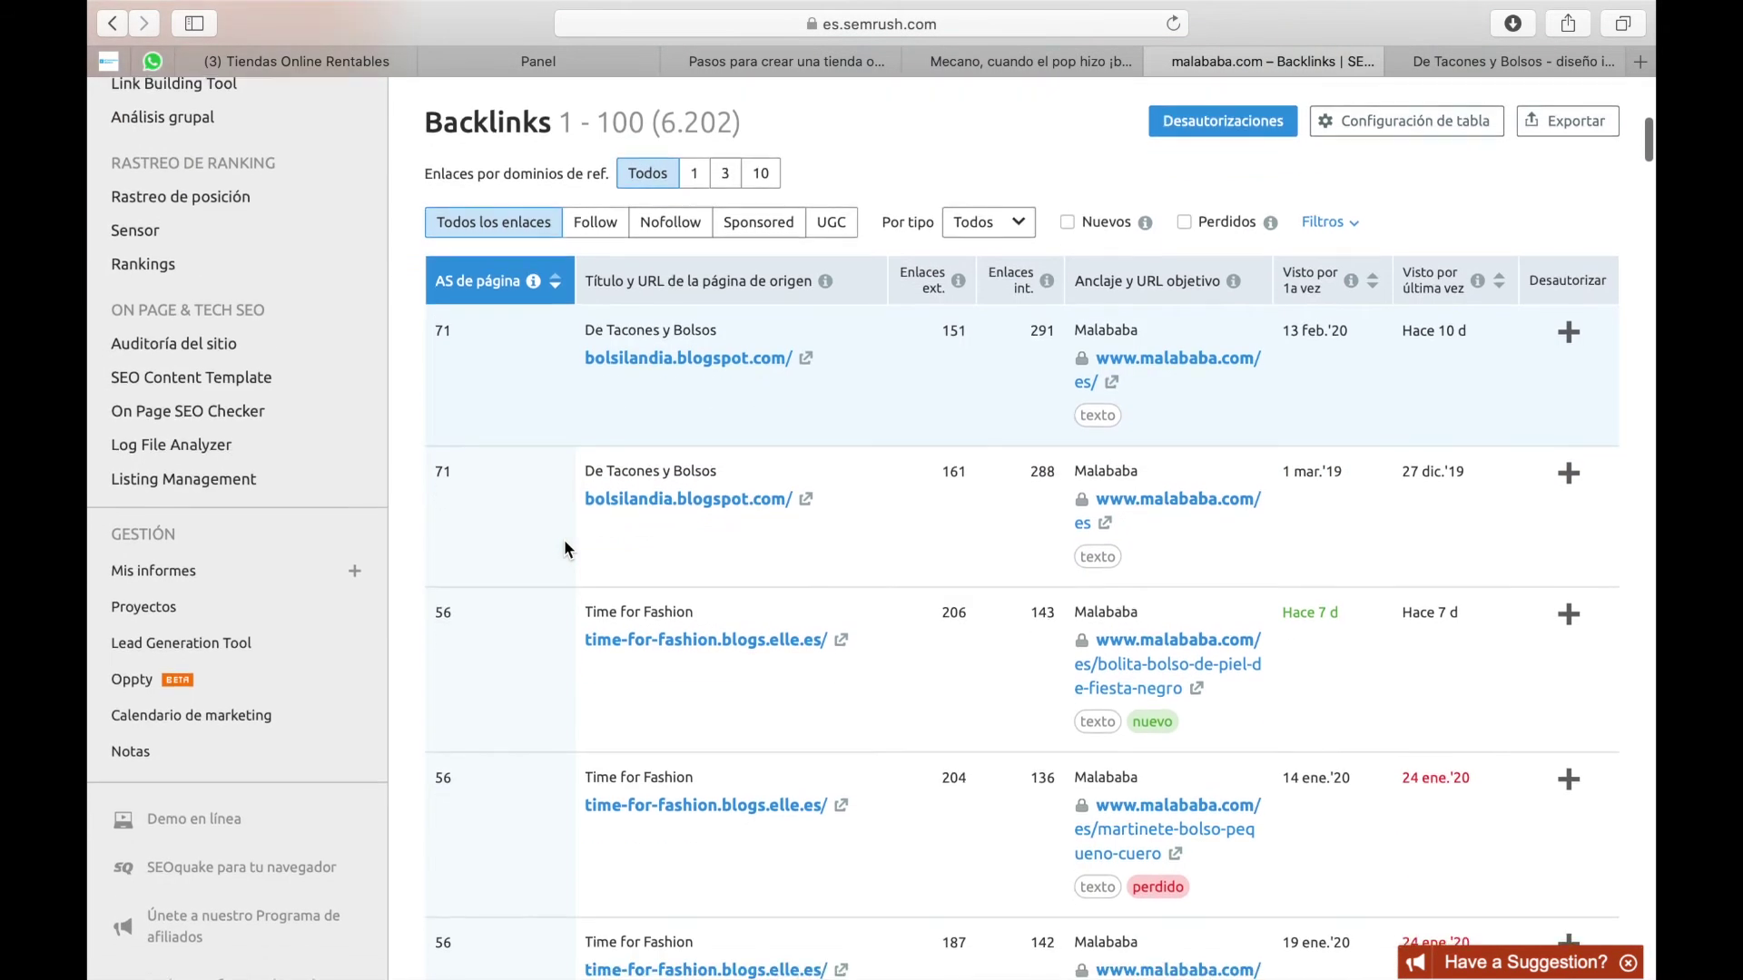
scroll(564, 539, down, 6)
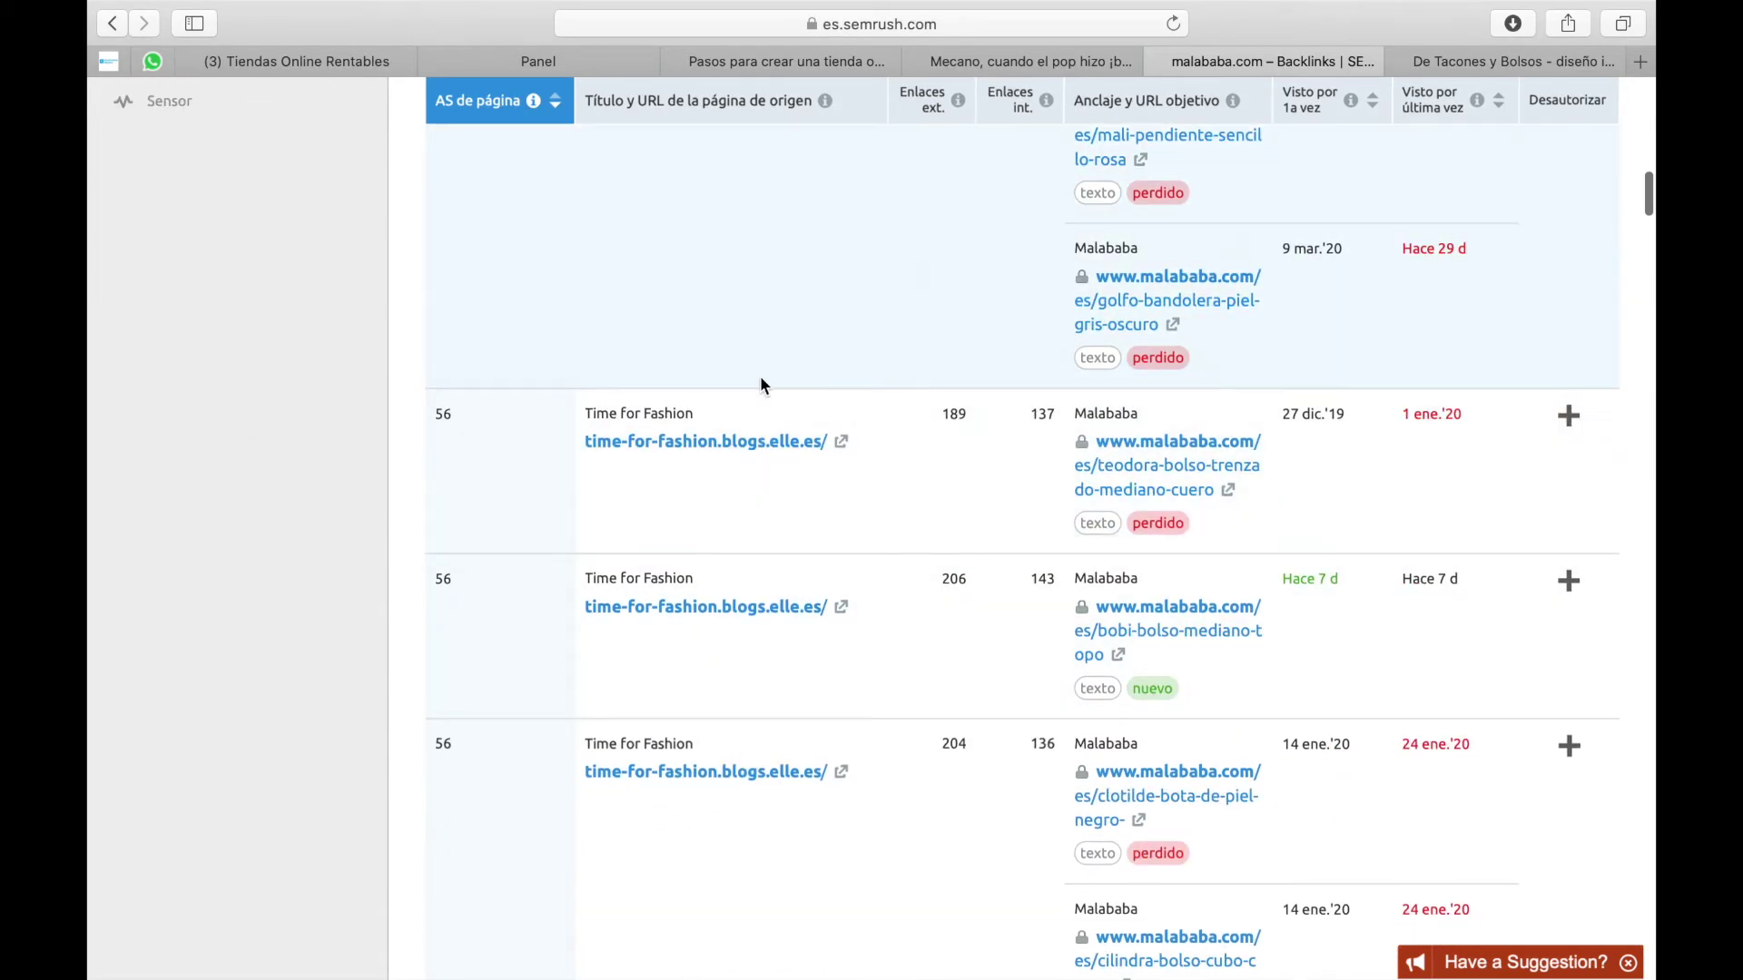
scroll(845, 667, up, 1)
scroll(842, 671, up, 2)
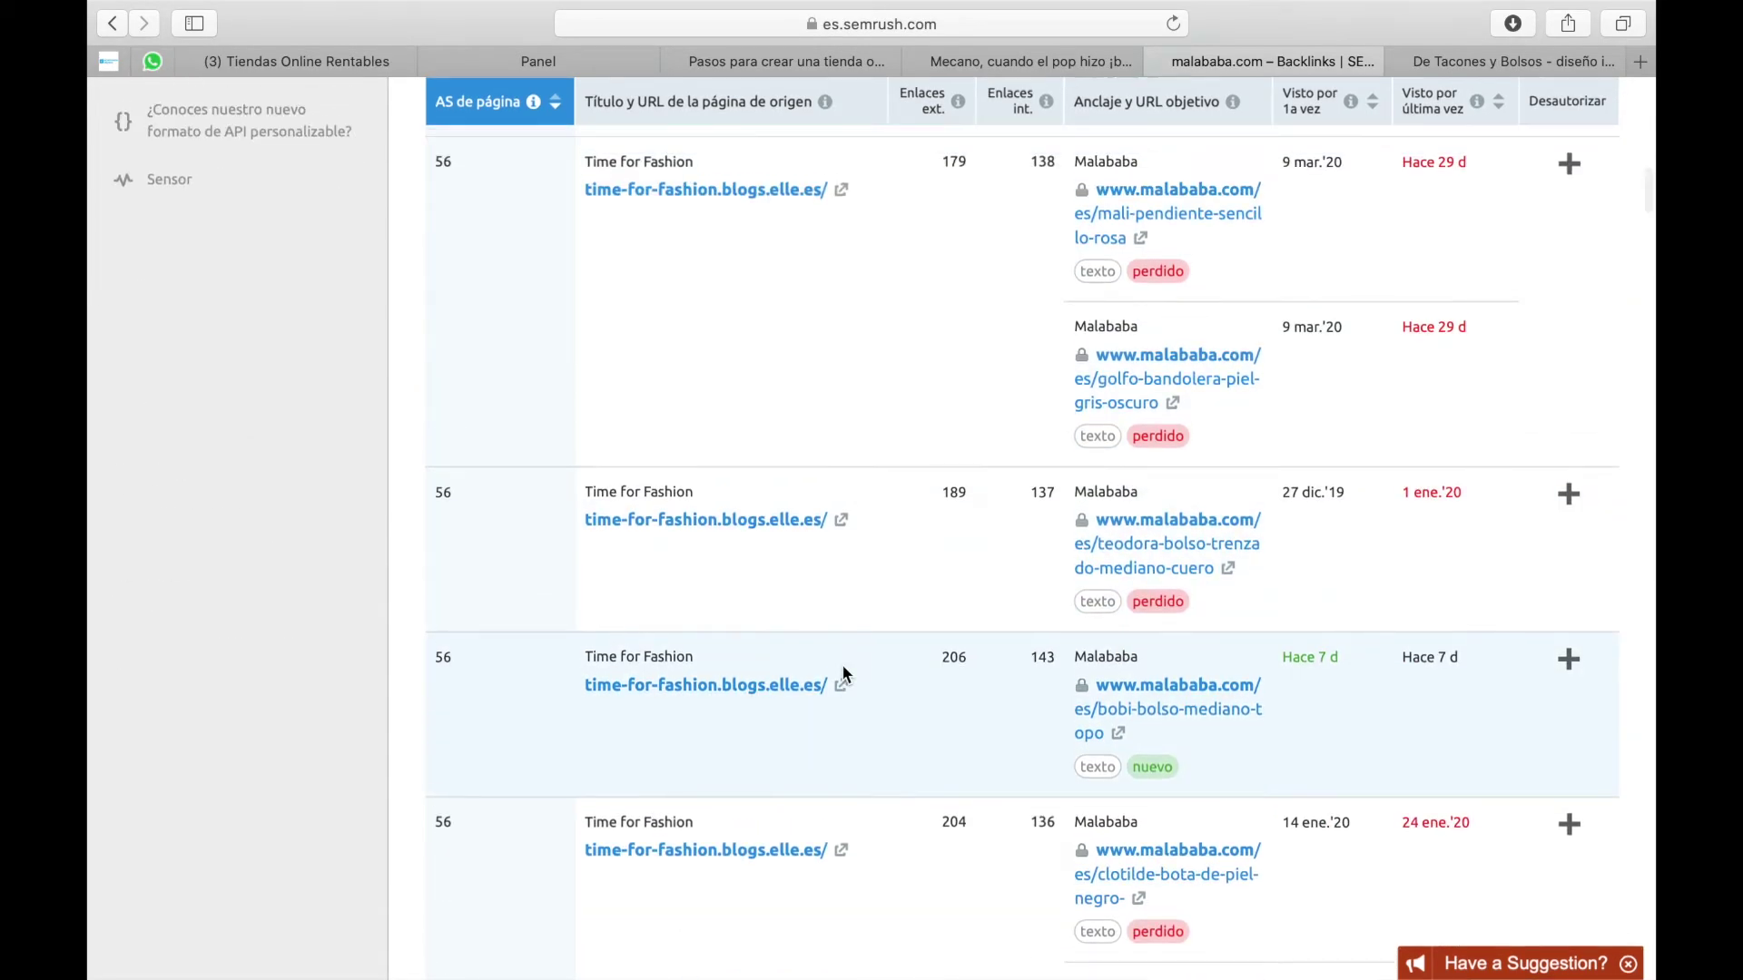
scroll(952, 510, up, 13)
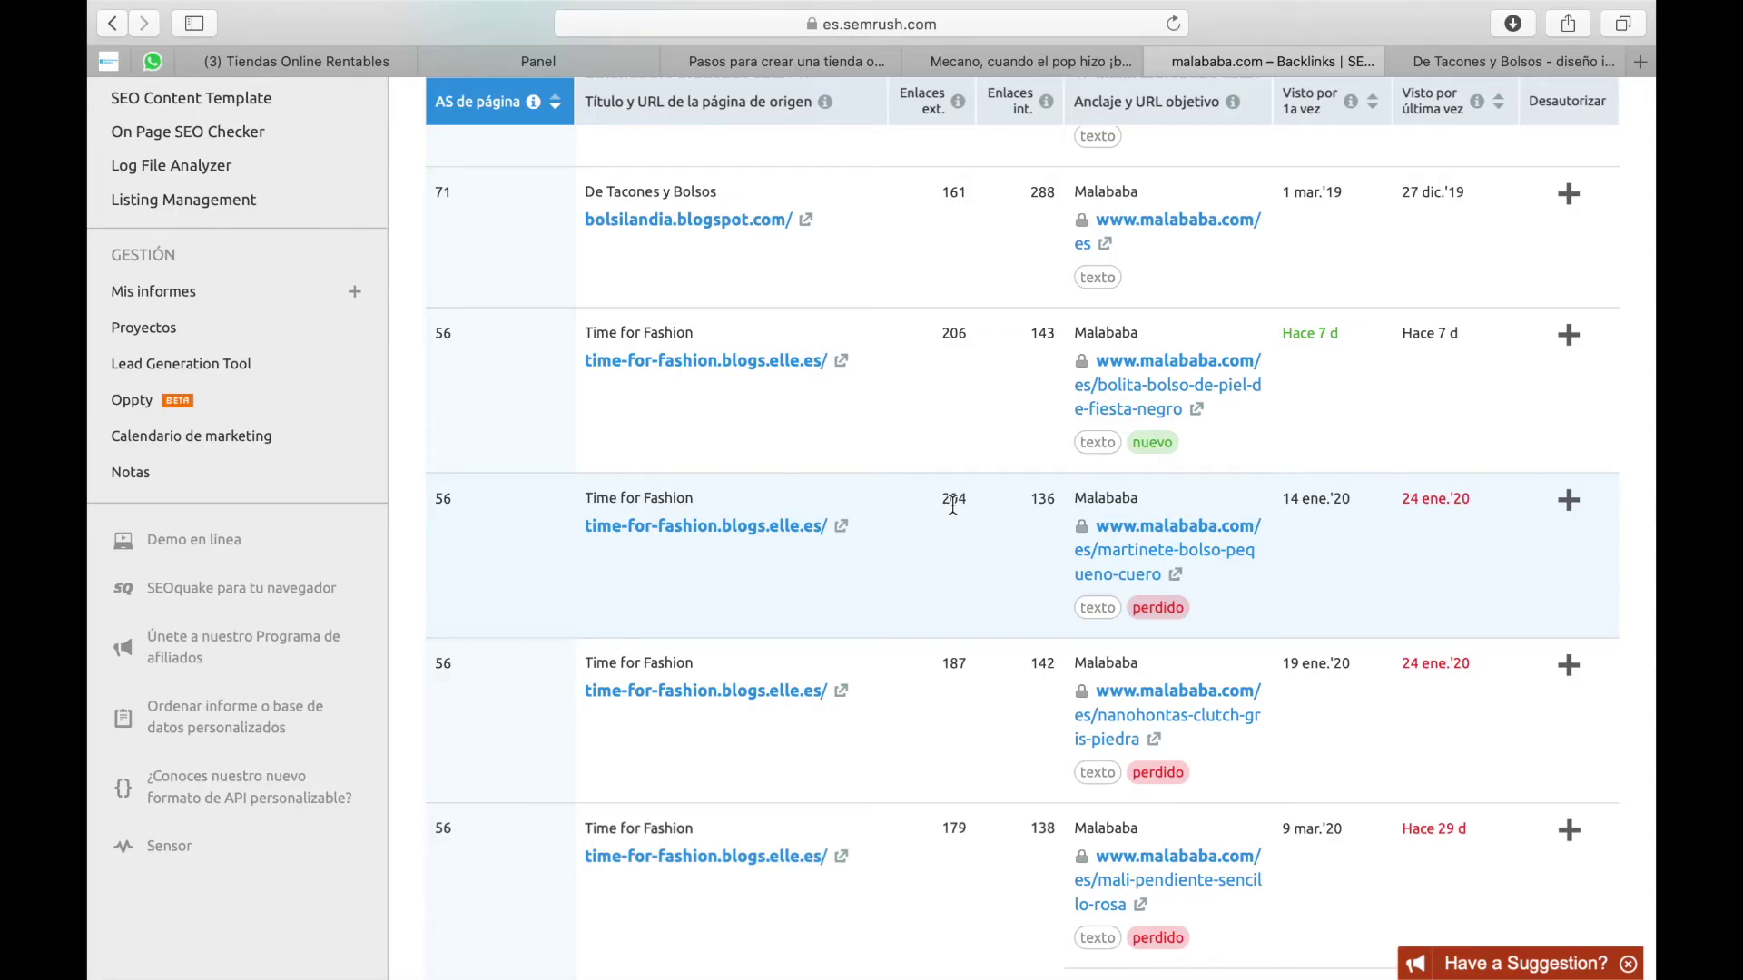
Step: Go to publisuites.com and open its page for advertisers
click(976, 24)
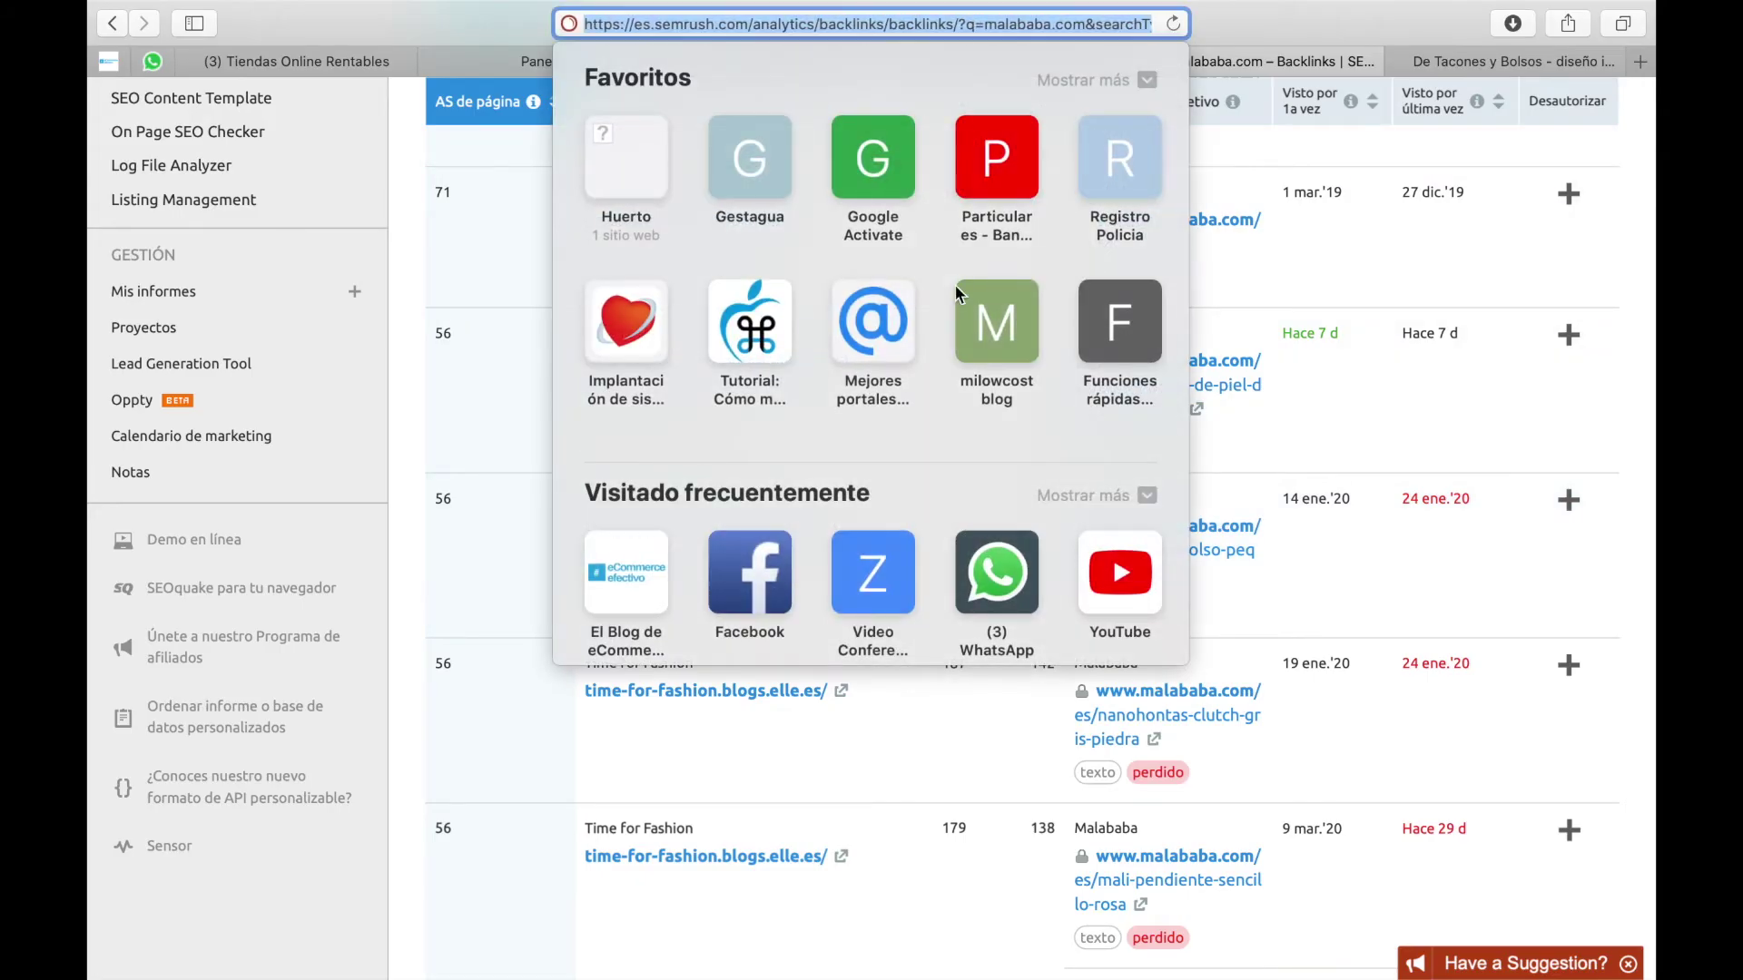
text(pu)
key(Return)
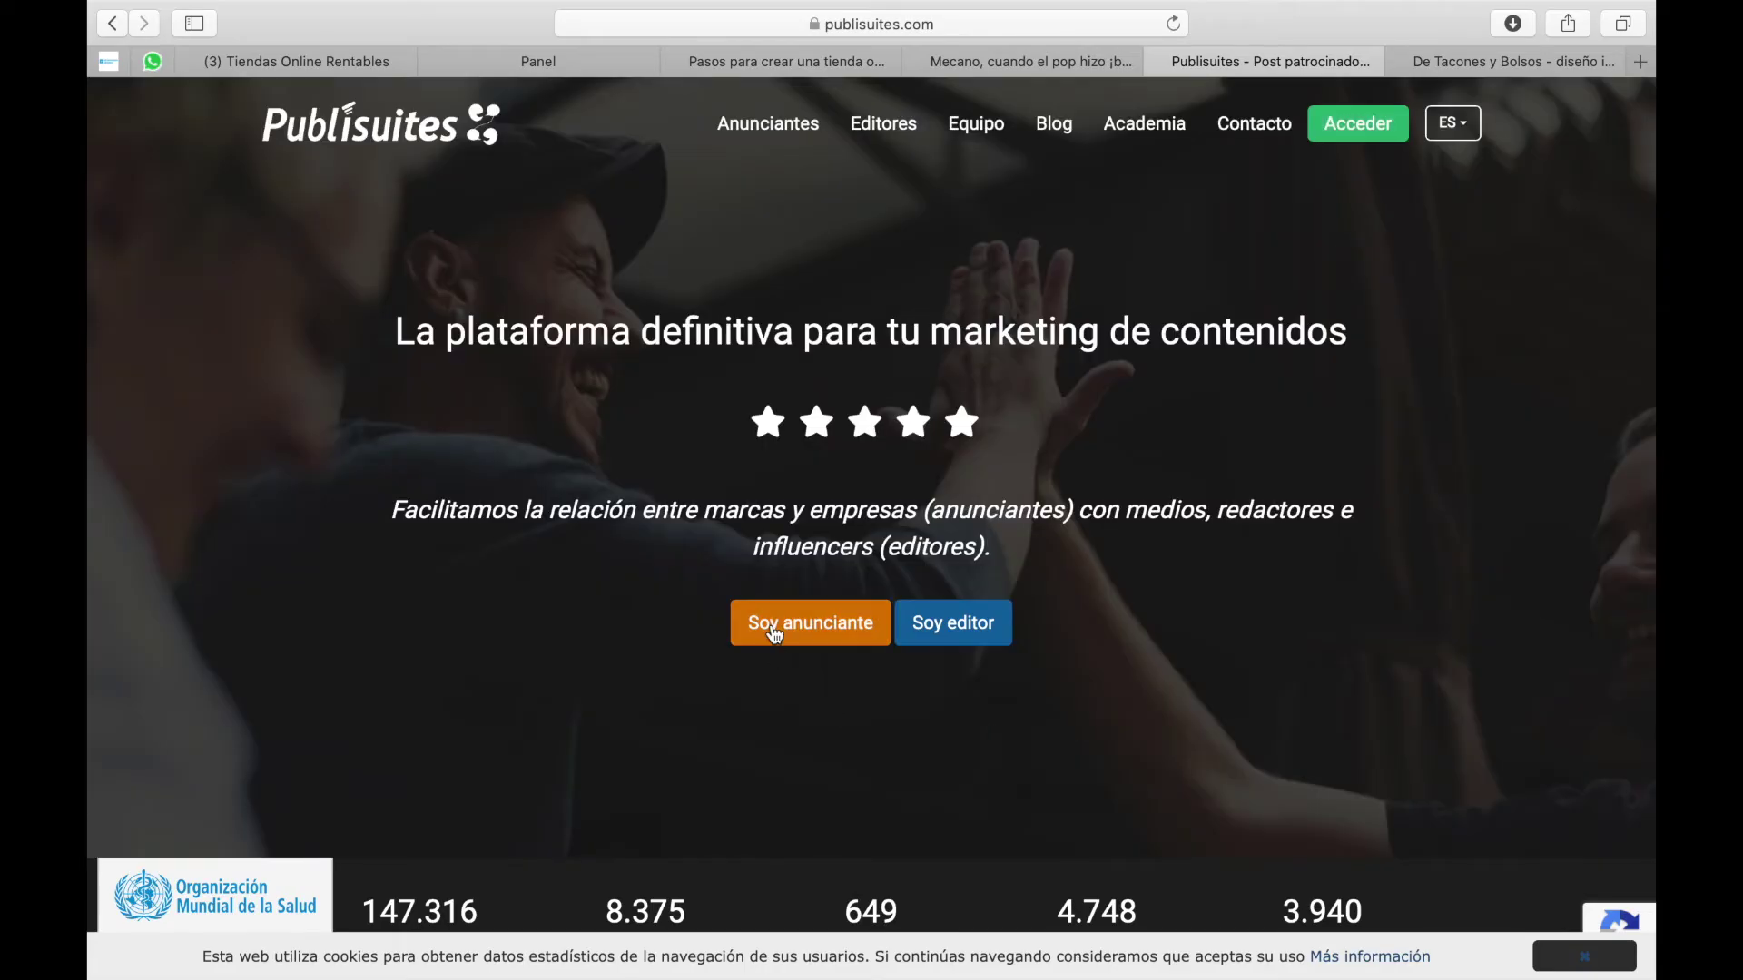
click(787, 625)
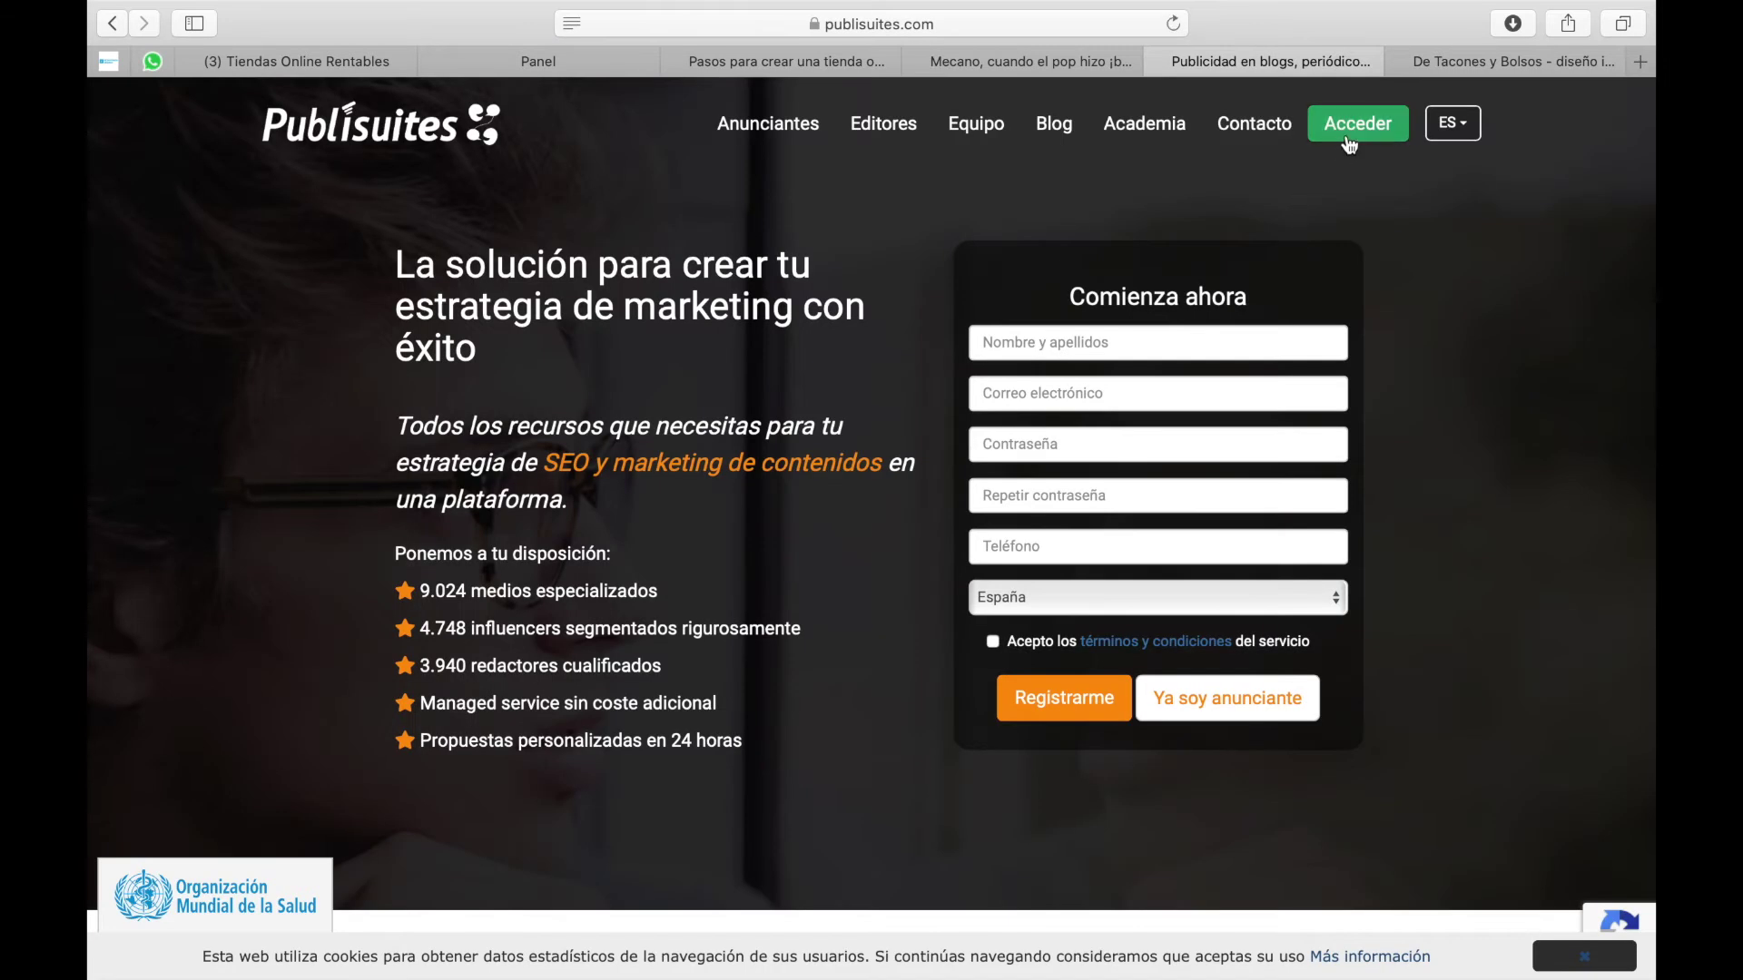
Step: Log in to Publisuites as an advertiser with the saved account e-mail and password
click(1358, 123)
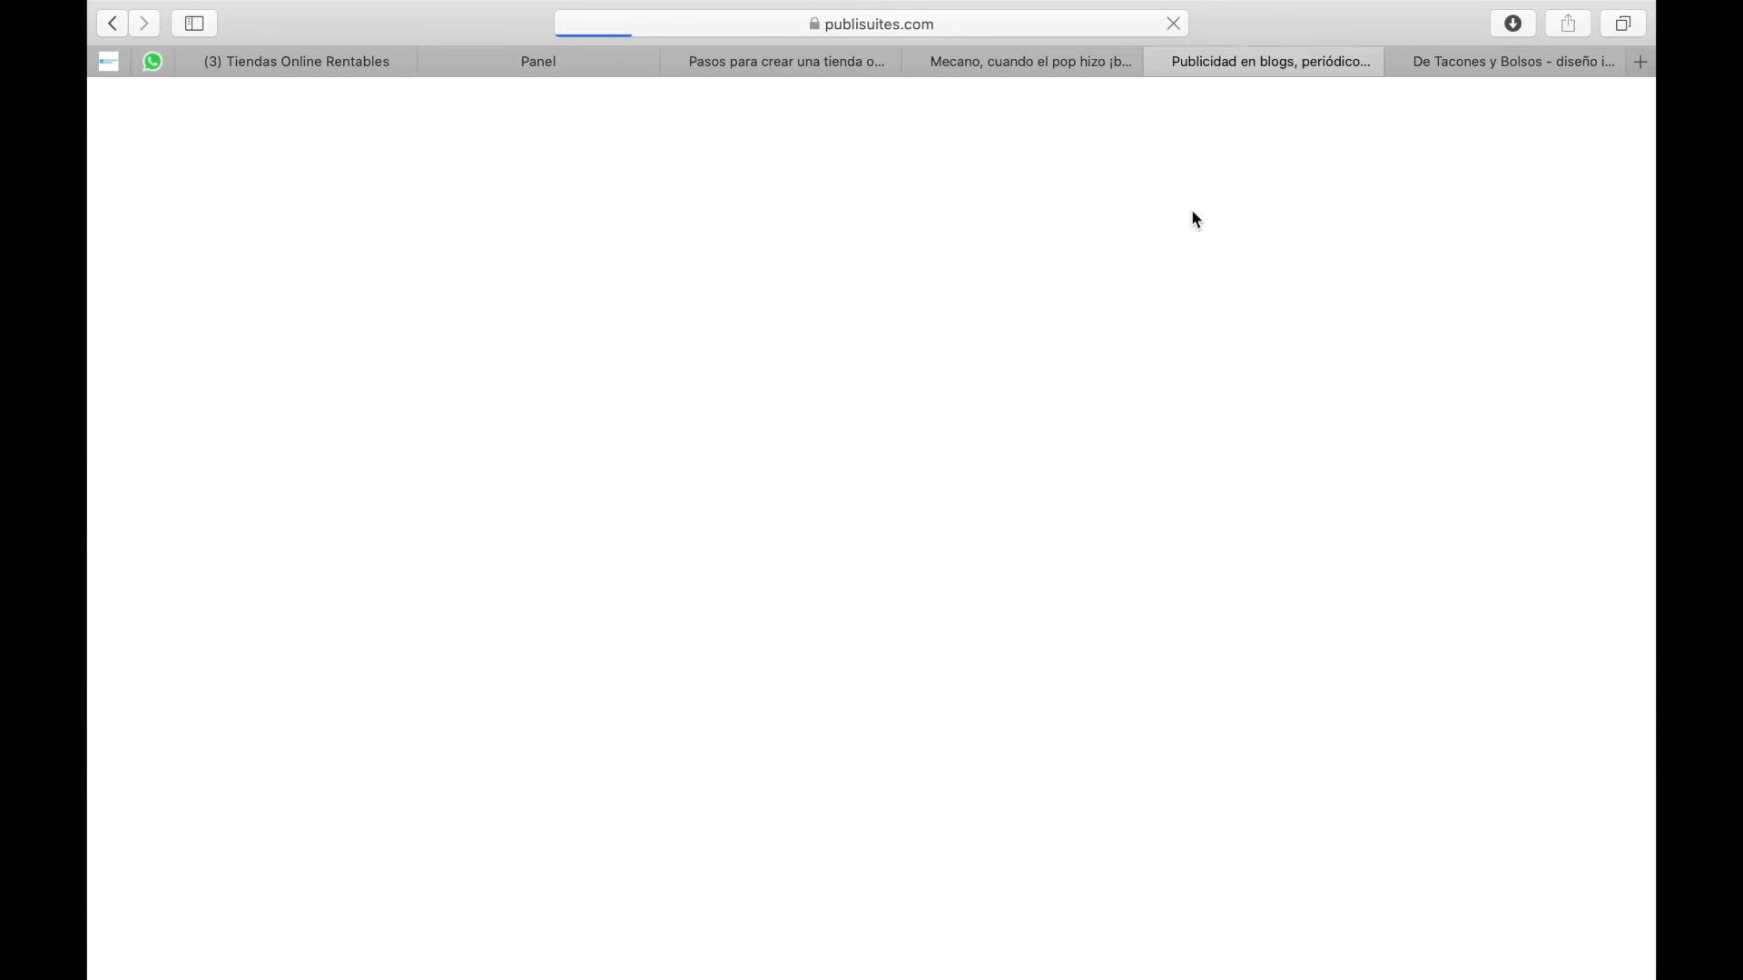
click(724, 472)
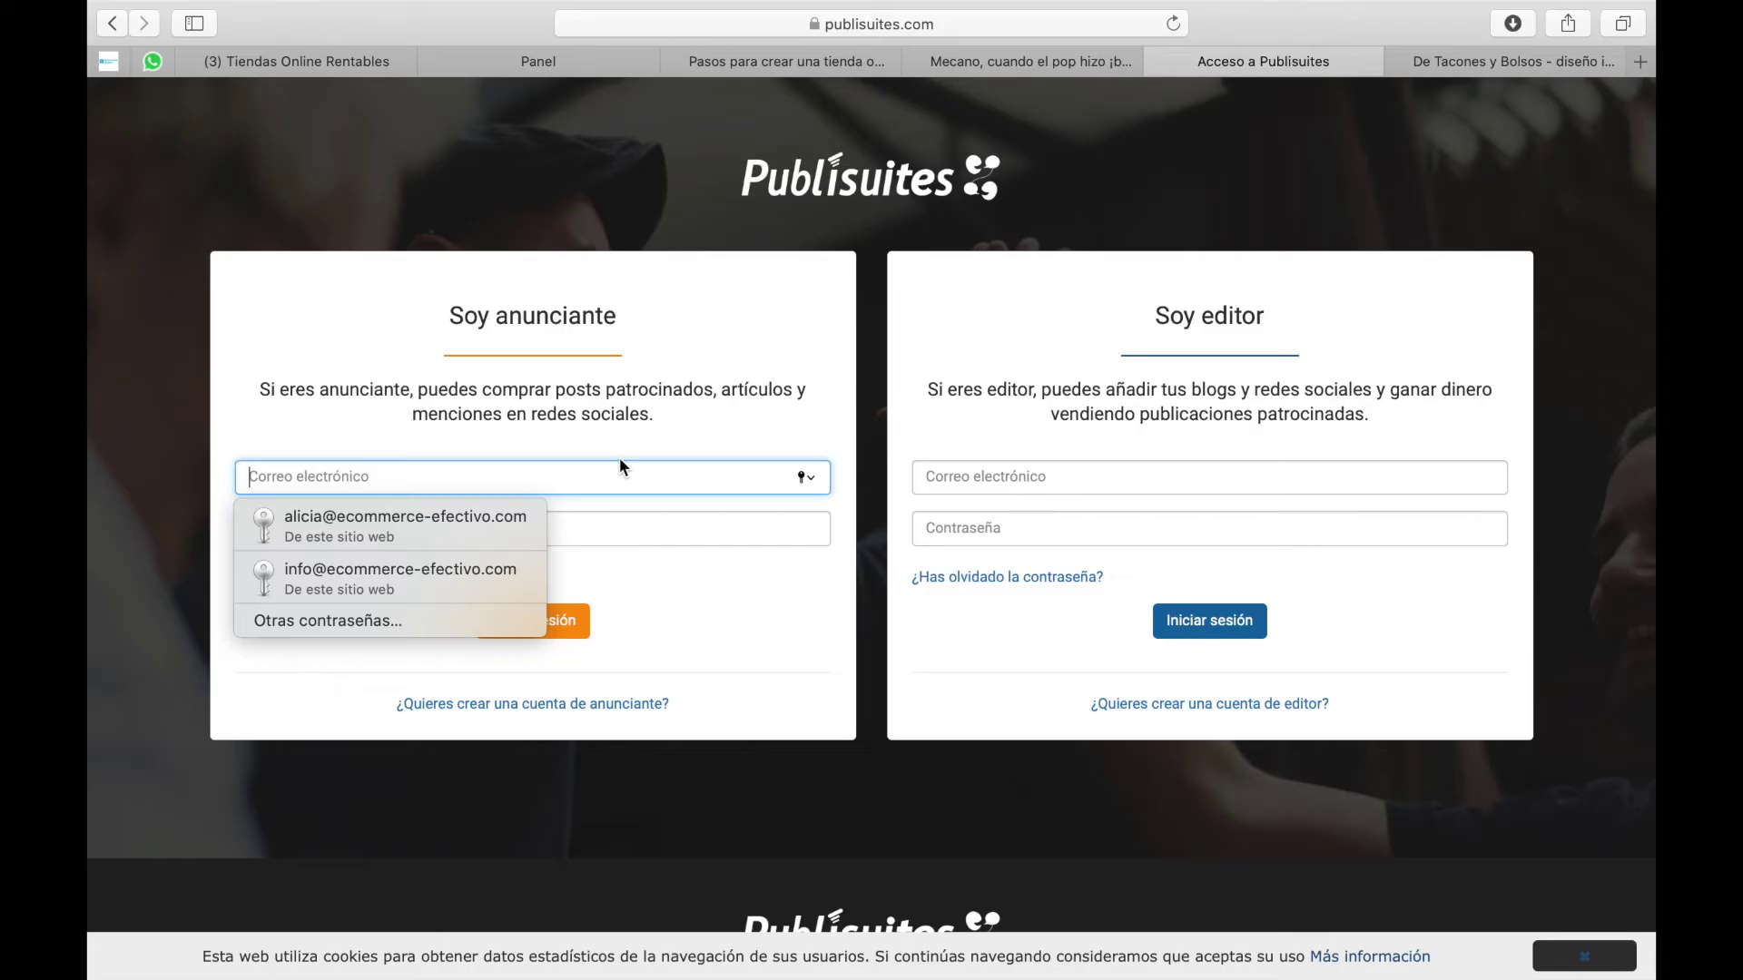
click(488, 574)
click(544, 621)
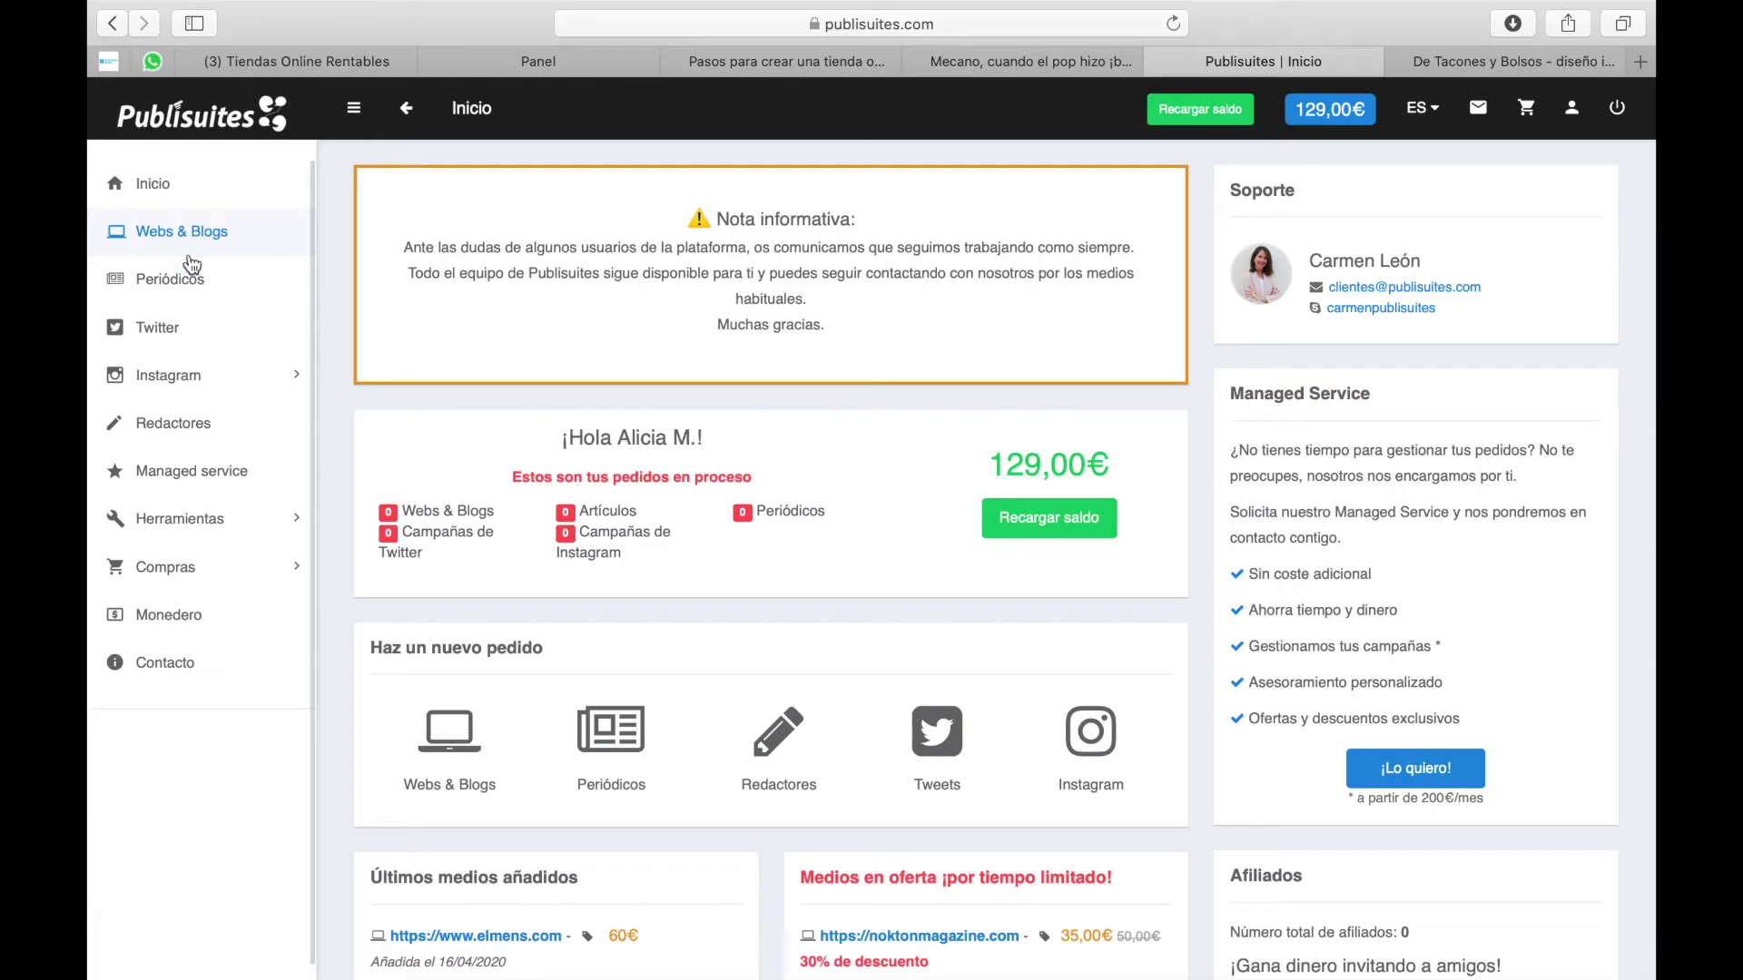
Step: Open the Webs & Blogs catalogue and select Moda y Complementos as the category filter
click(193, 238)
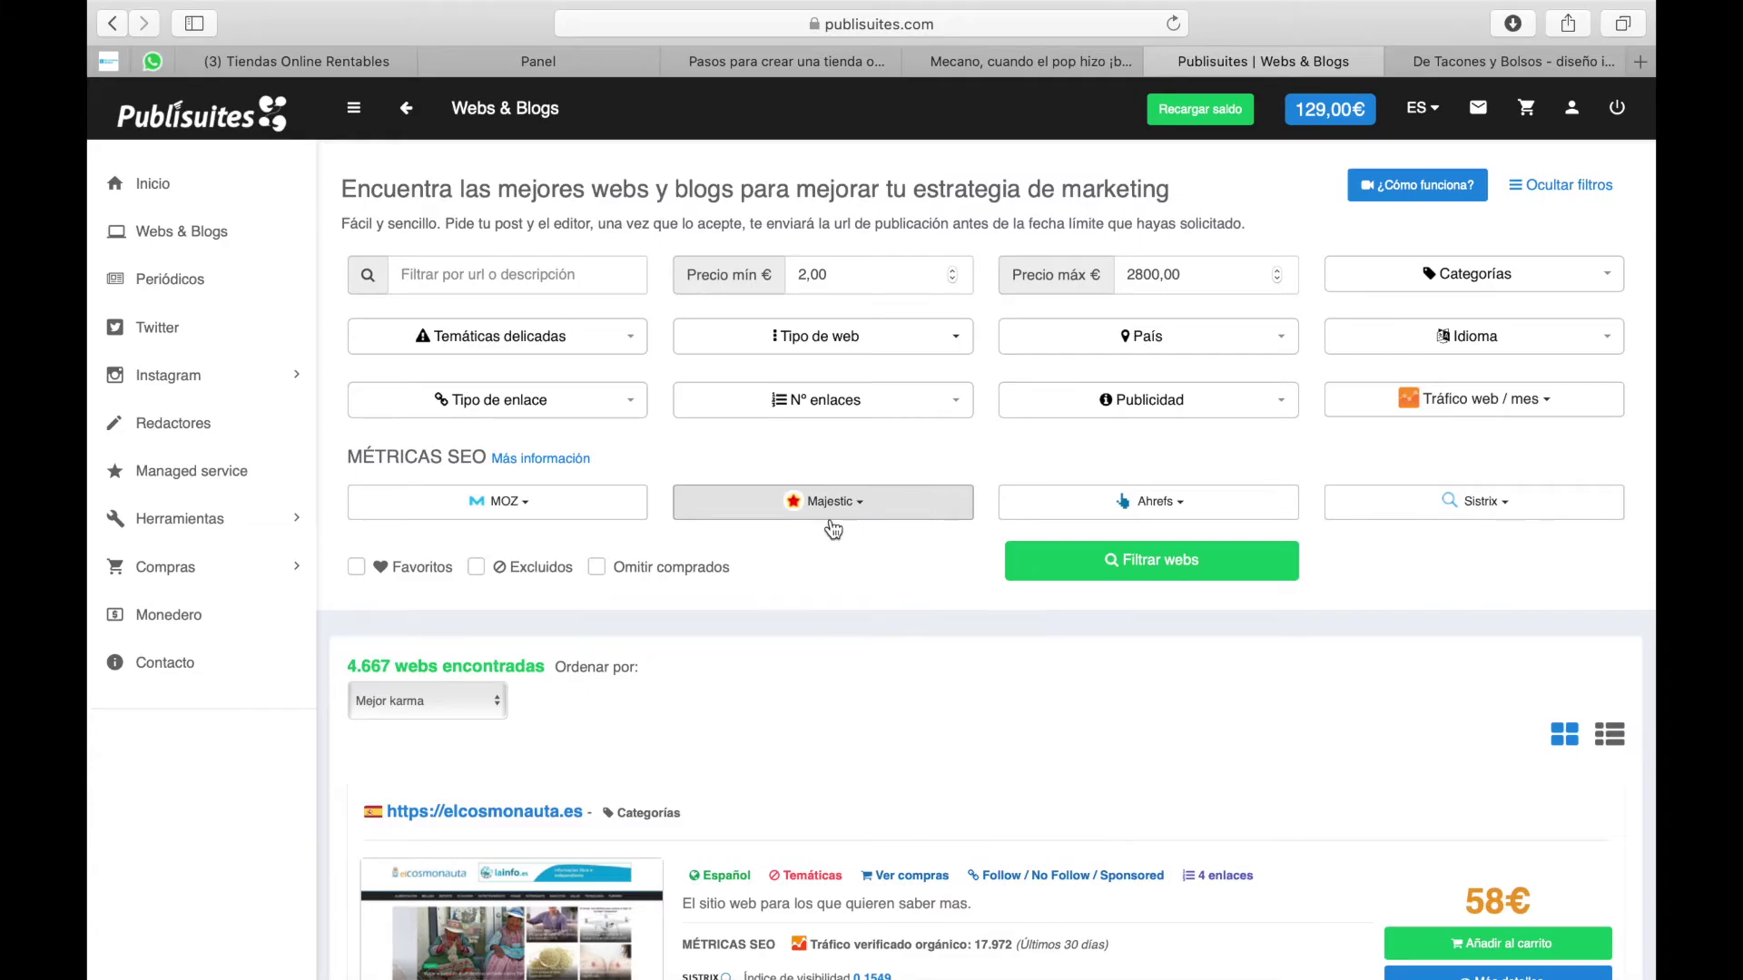
click(1425, 411)
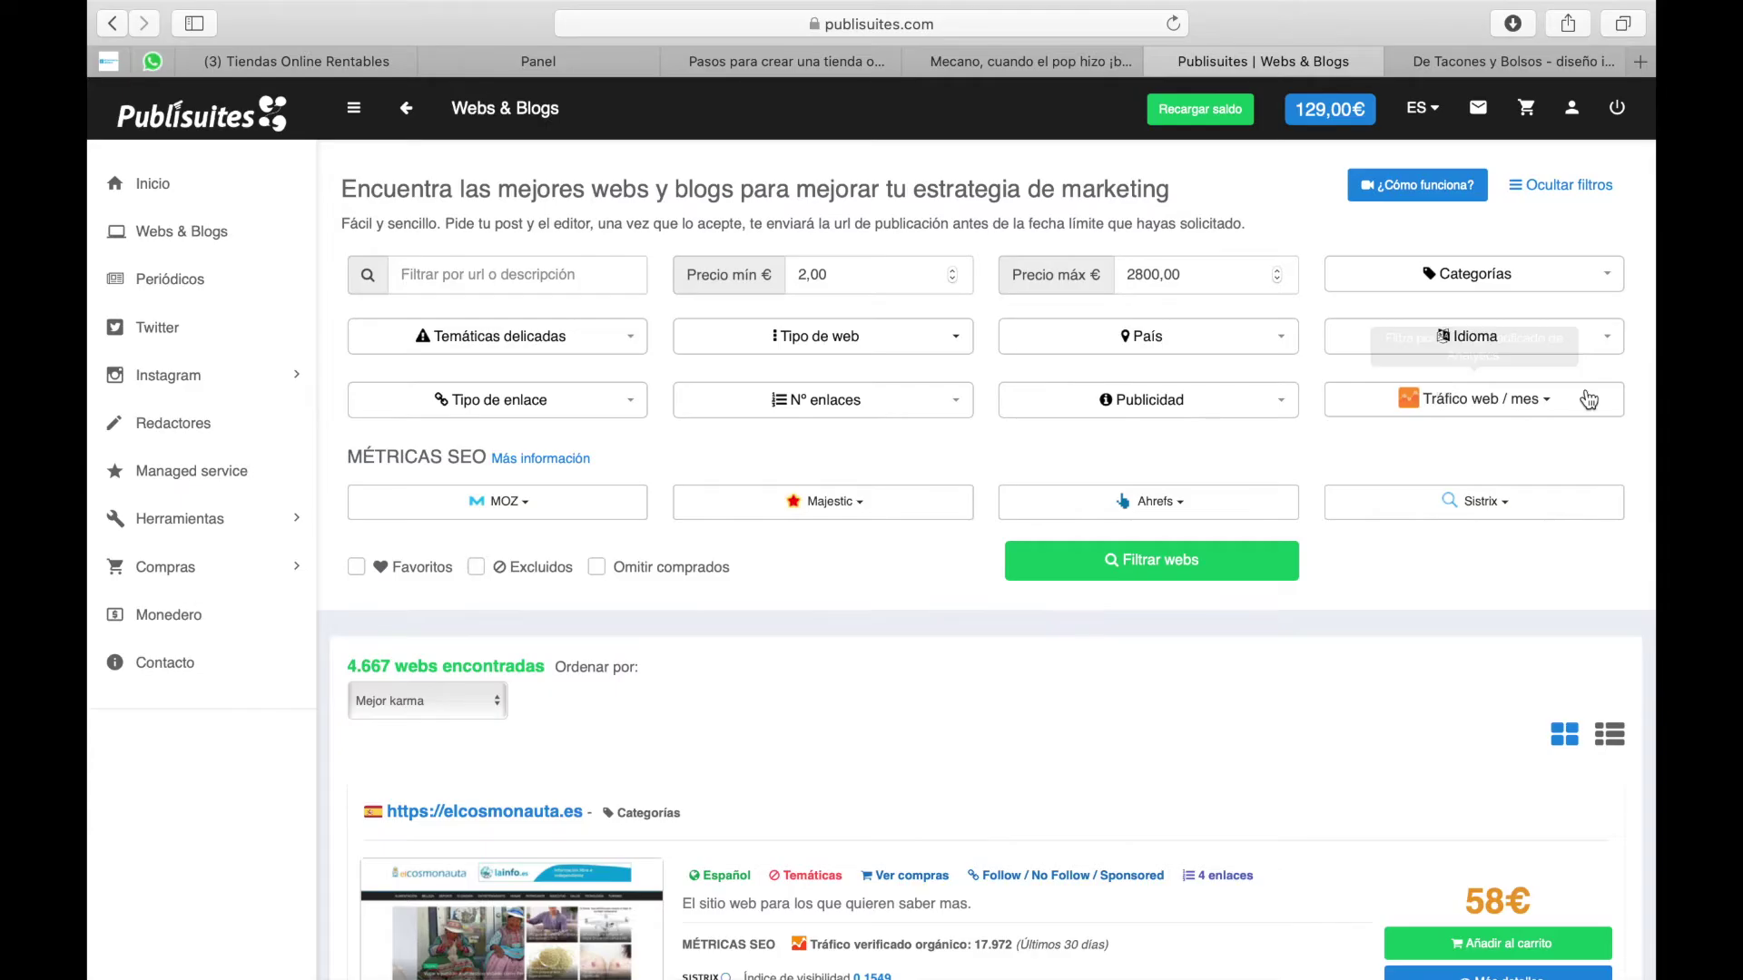
click(1511, 289)
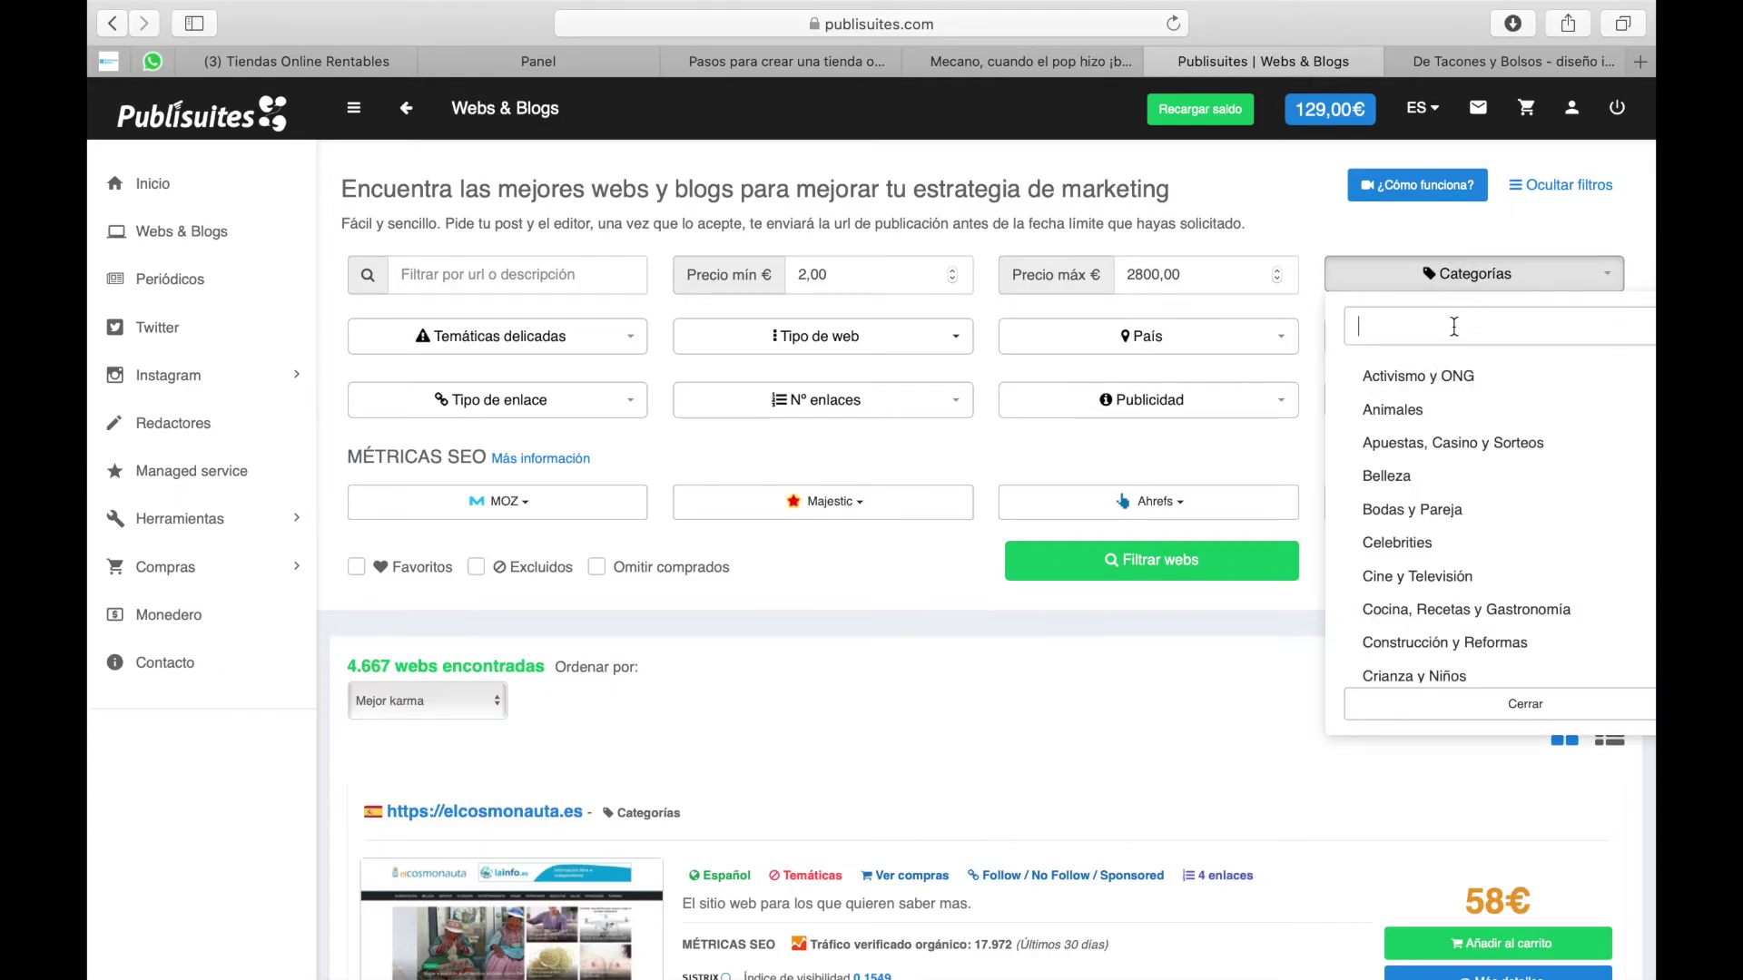
text(oda)
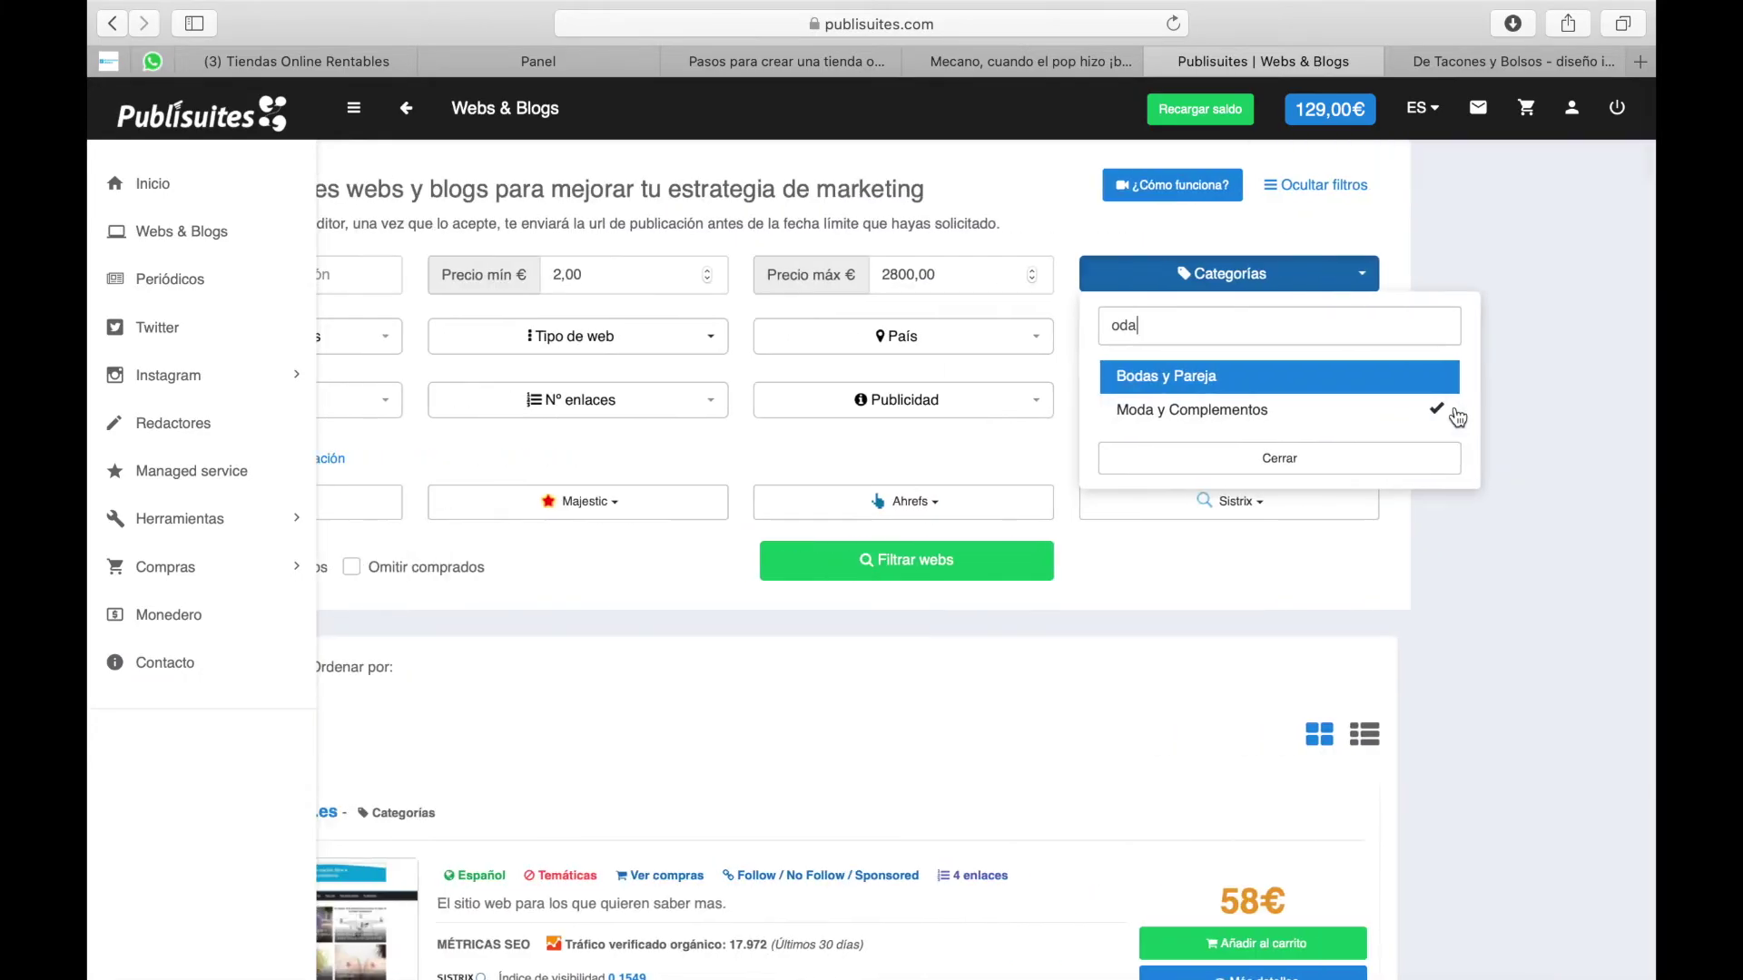
Step: Close the category filter and set the maximum price to 50 €
click(1356, 461)
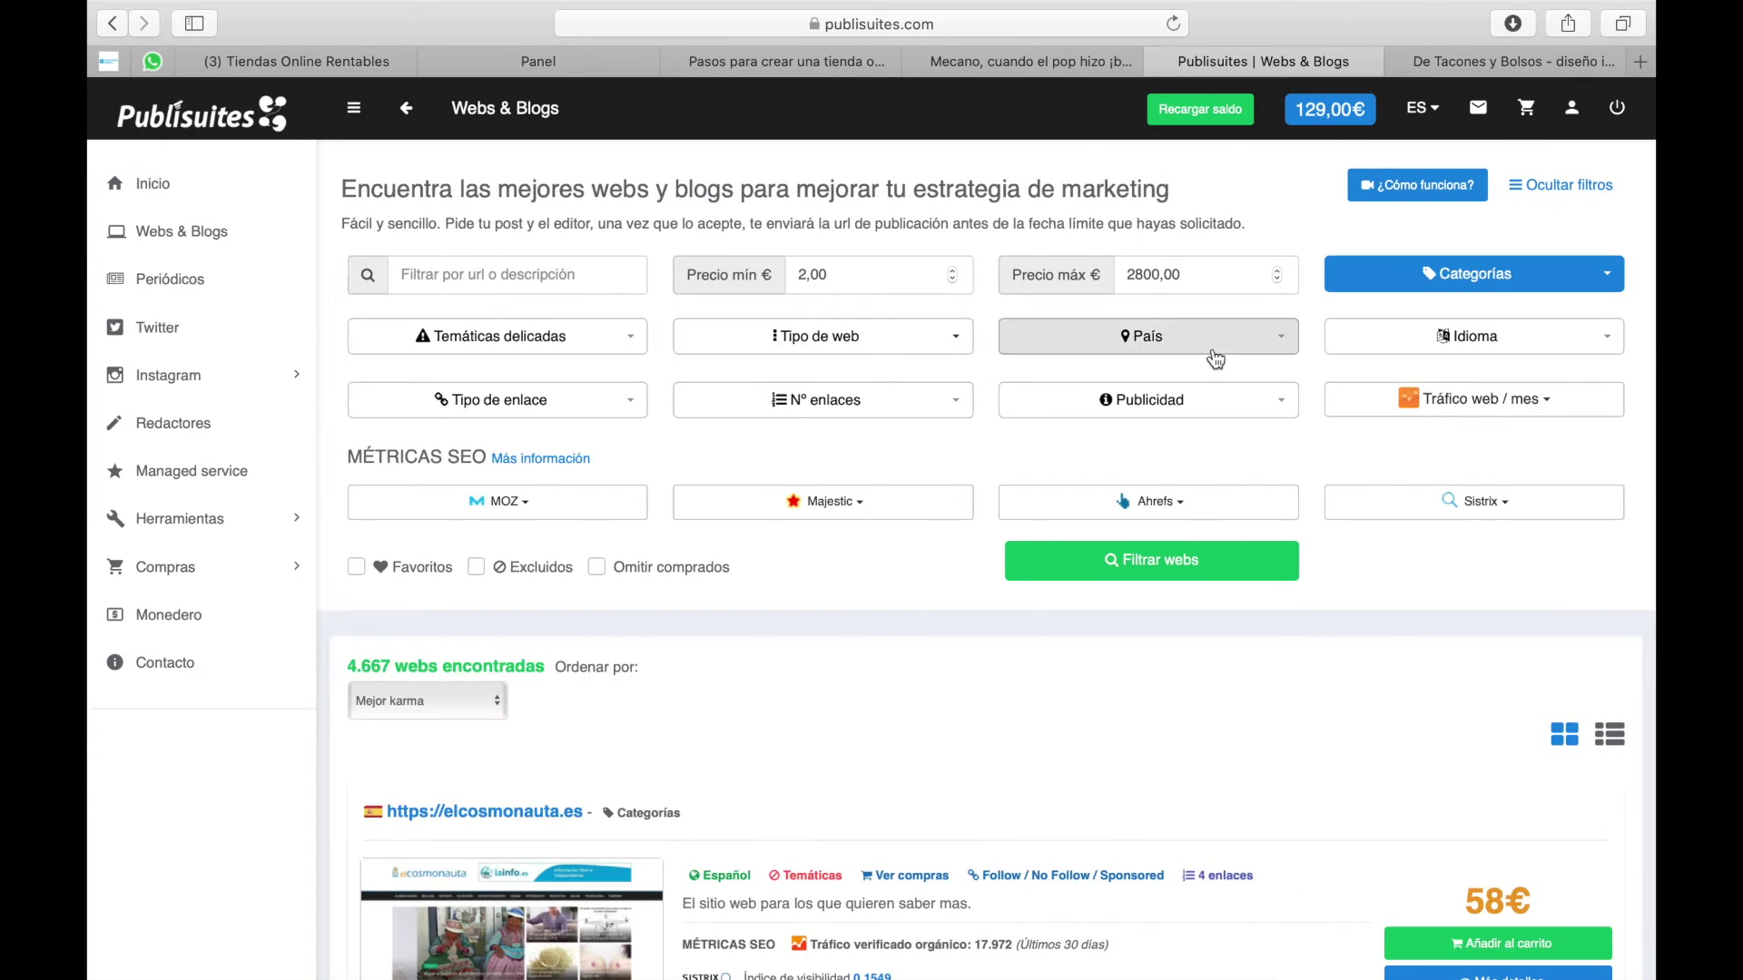
double_click(1178, 274)
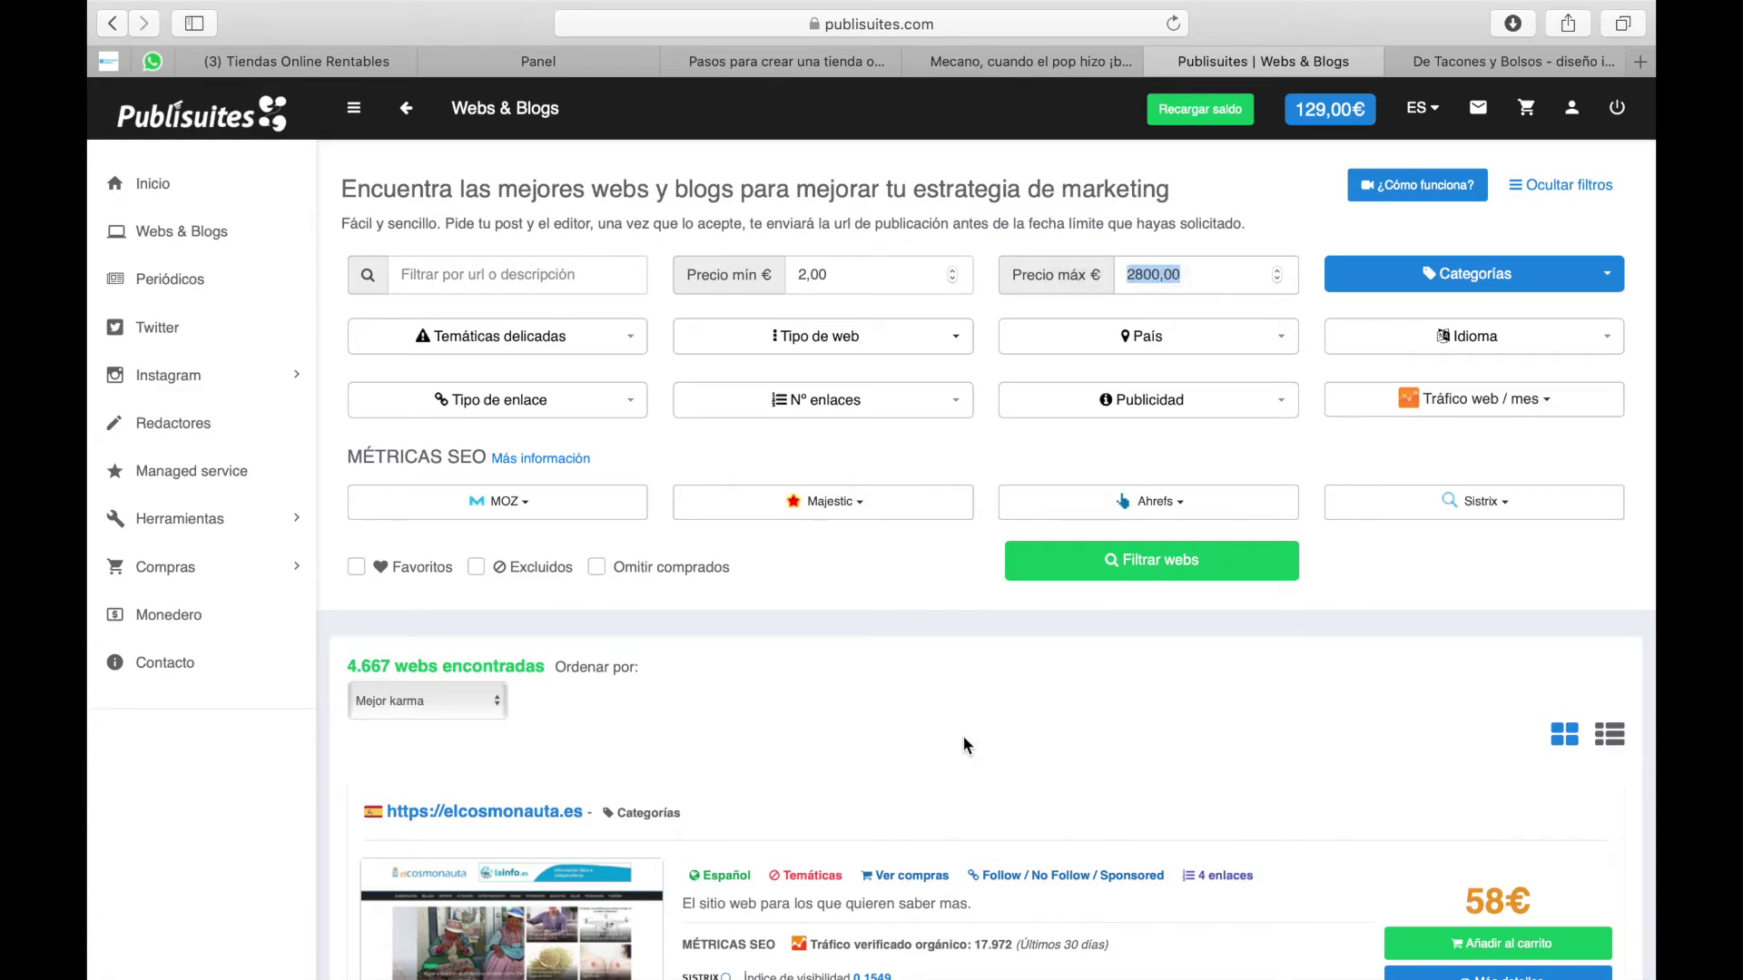
text(50)
Step: Examine the options of the monthly web traffic filter and the DA and PA ranges in the MOZ metrics filter
click(1459, 413)
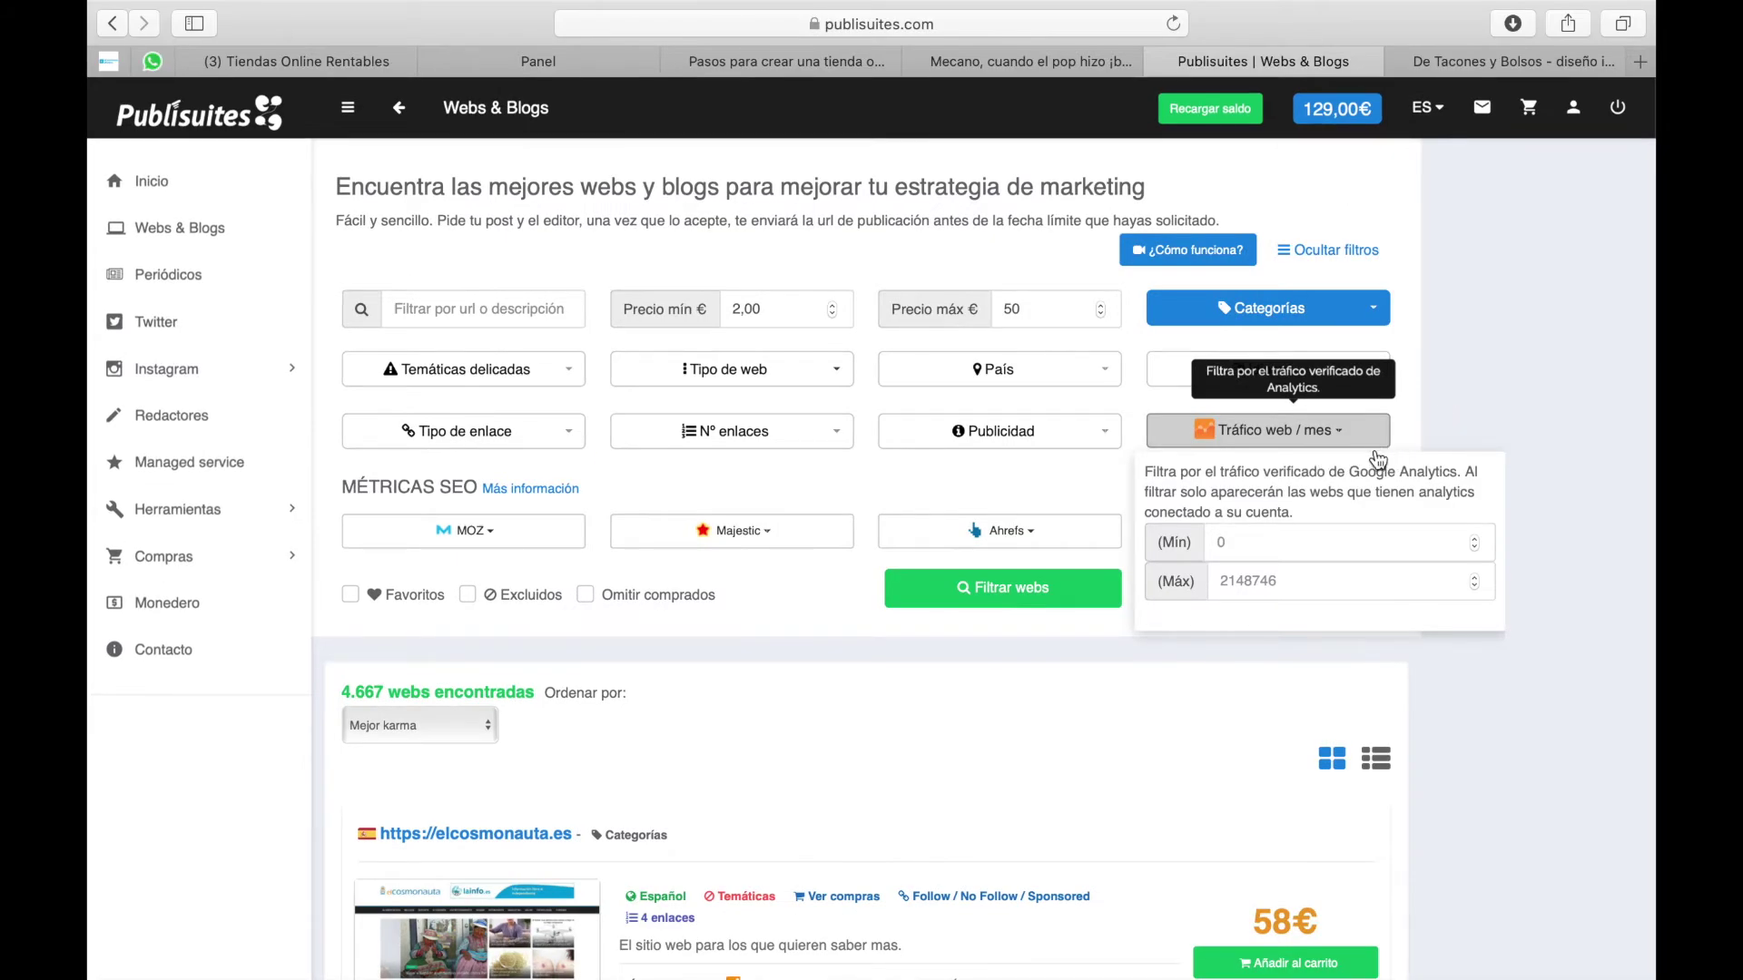
click(1429, 401)
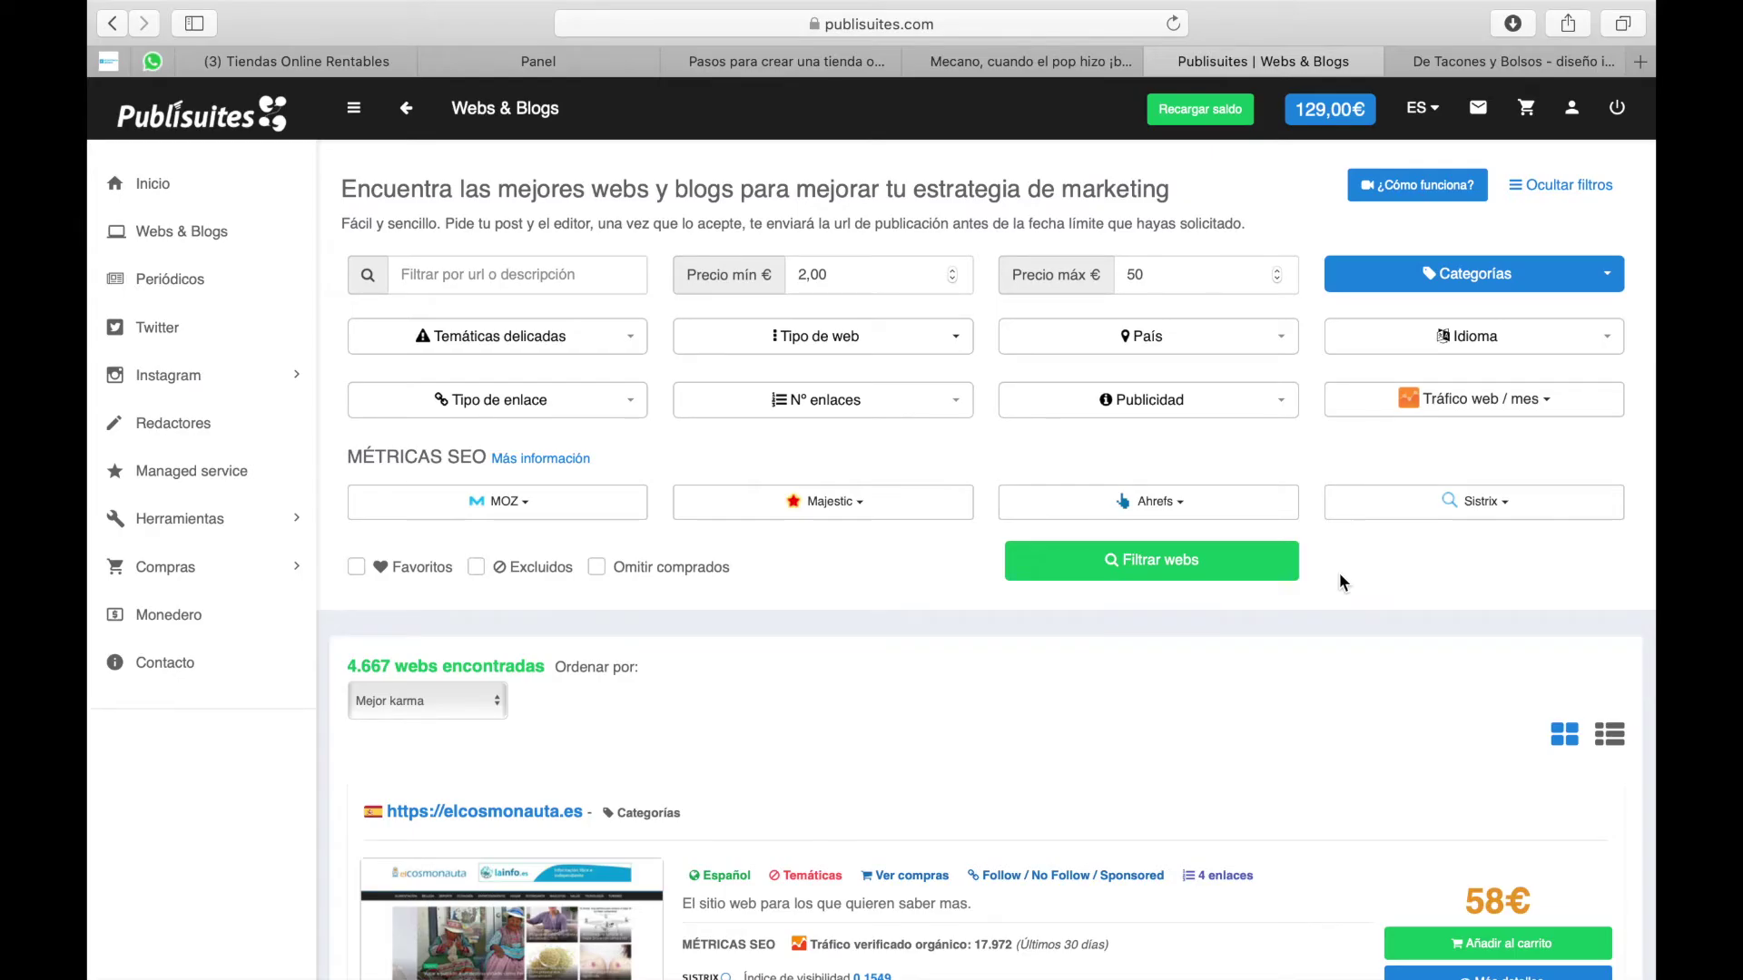
scroll(1371, 577, down, 1)
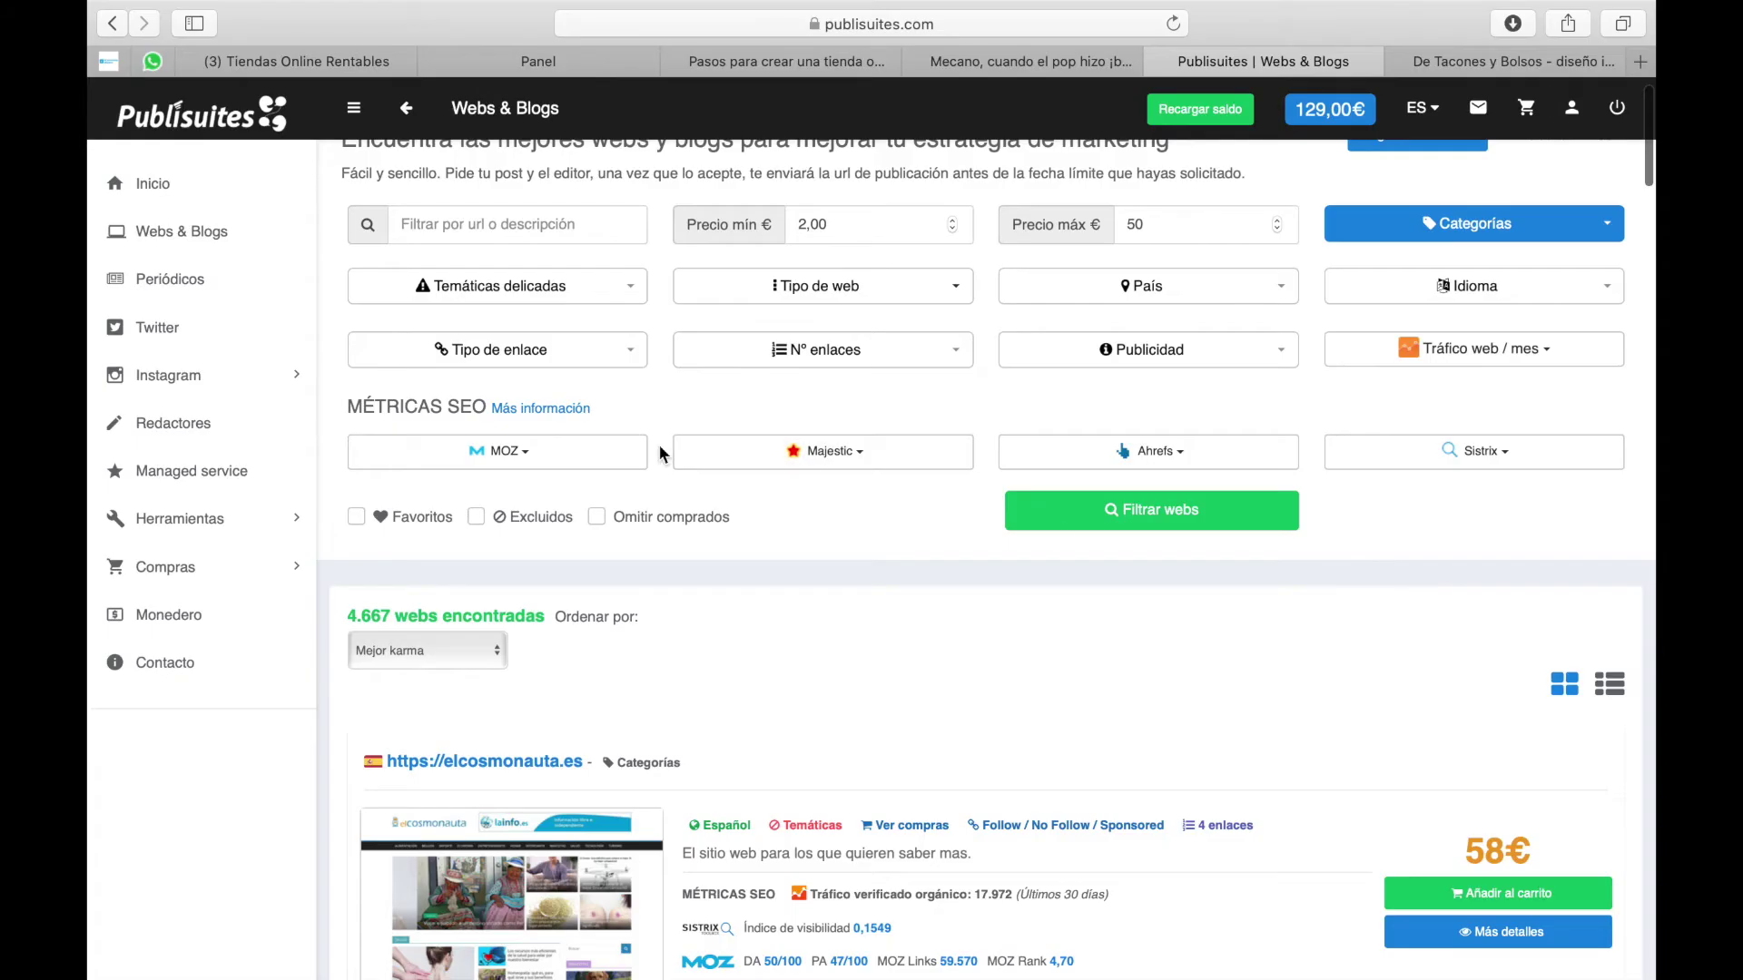
click(558, 459)
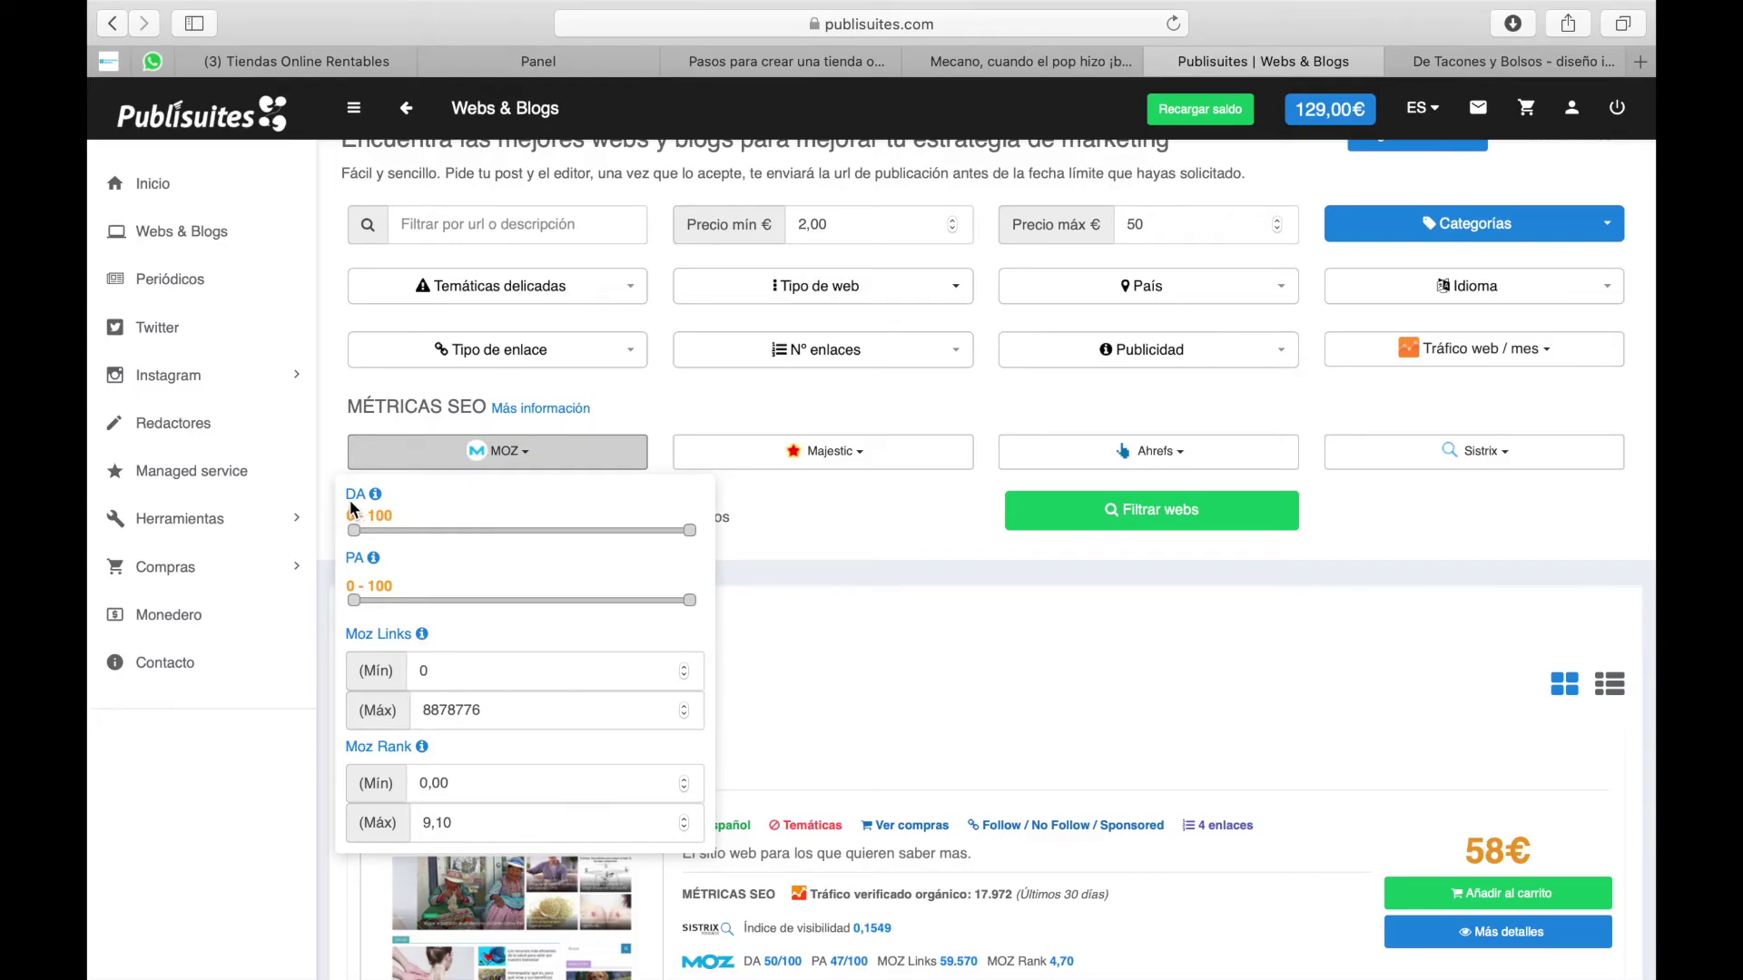
mouse_move(372, 508)
mouse_move(400, 574)
click(911, 660)
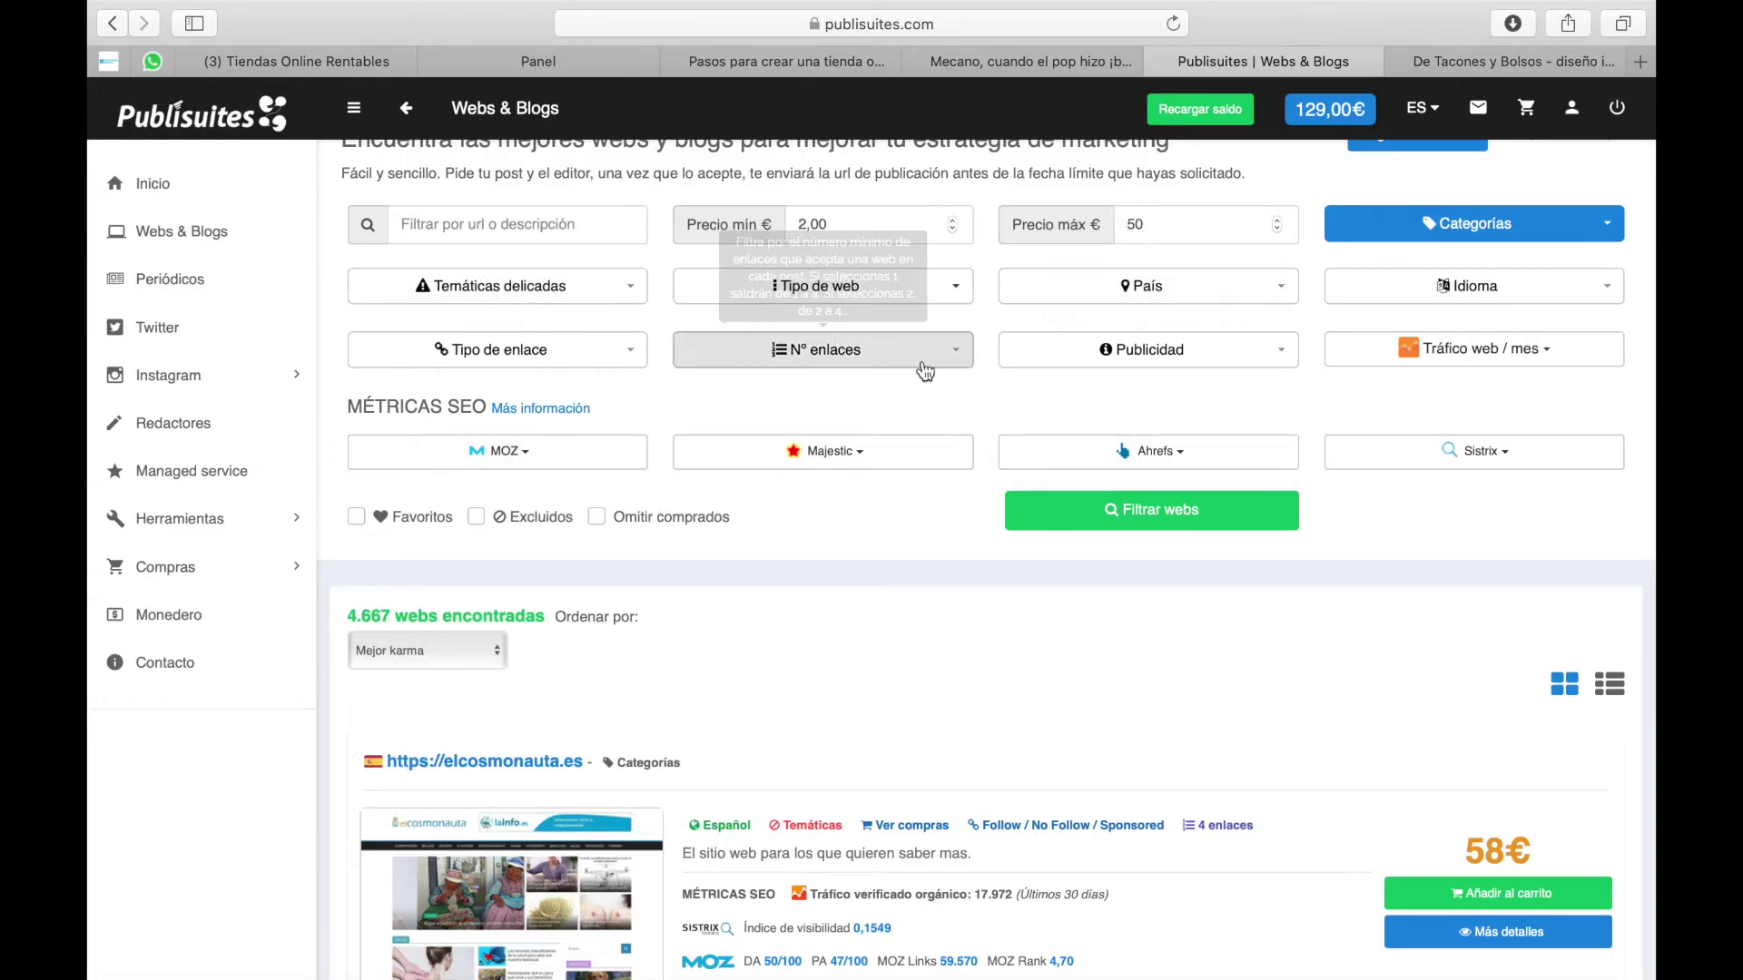
Step: Restrict the country to España and apply the filters to the webs list
click(1153, 286)
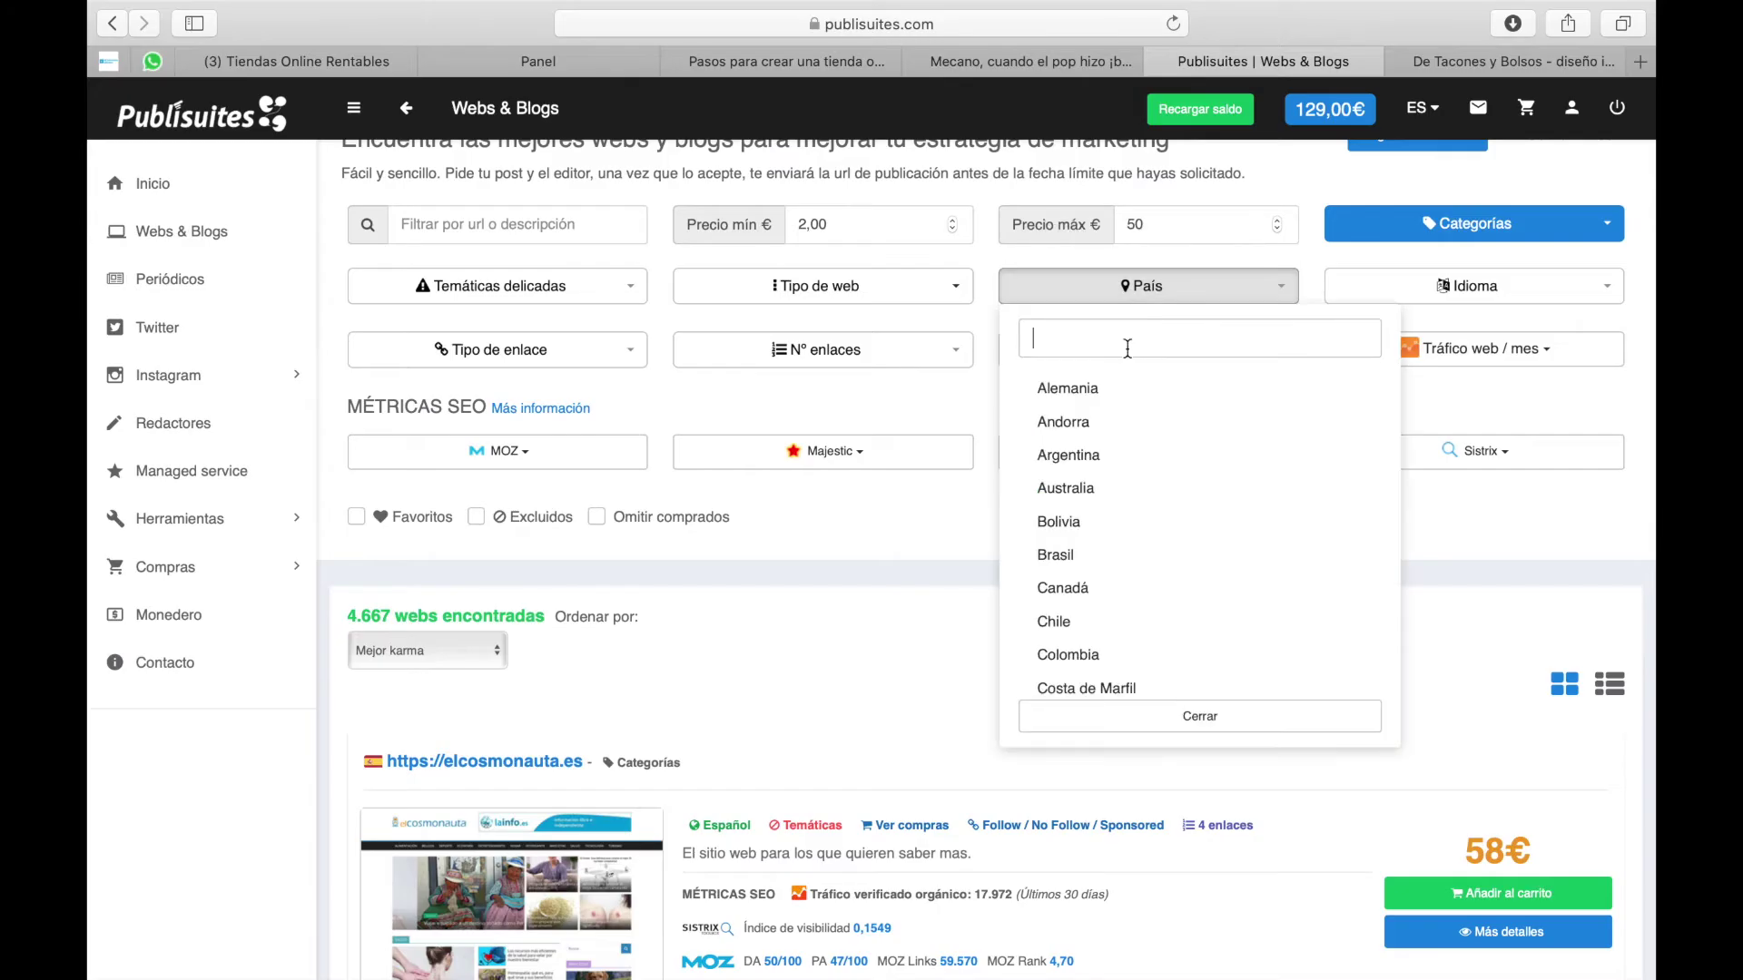
text(es)
click(1139, 422)
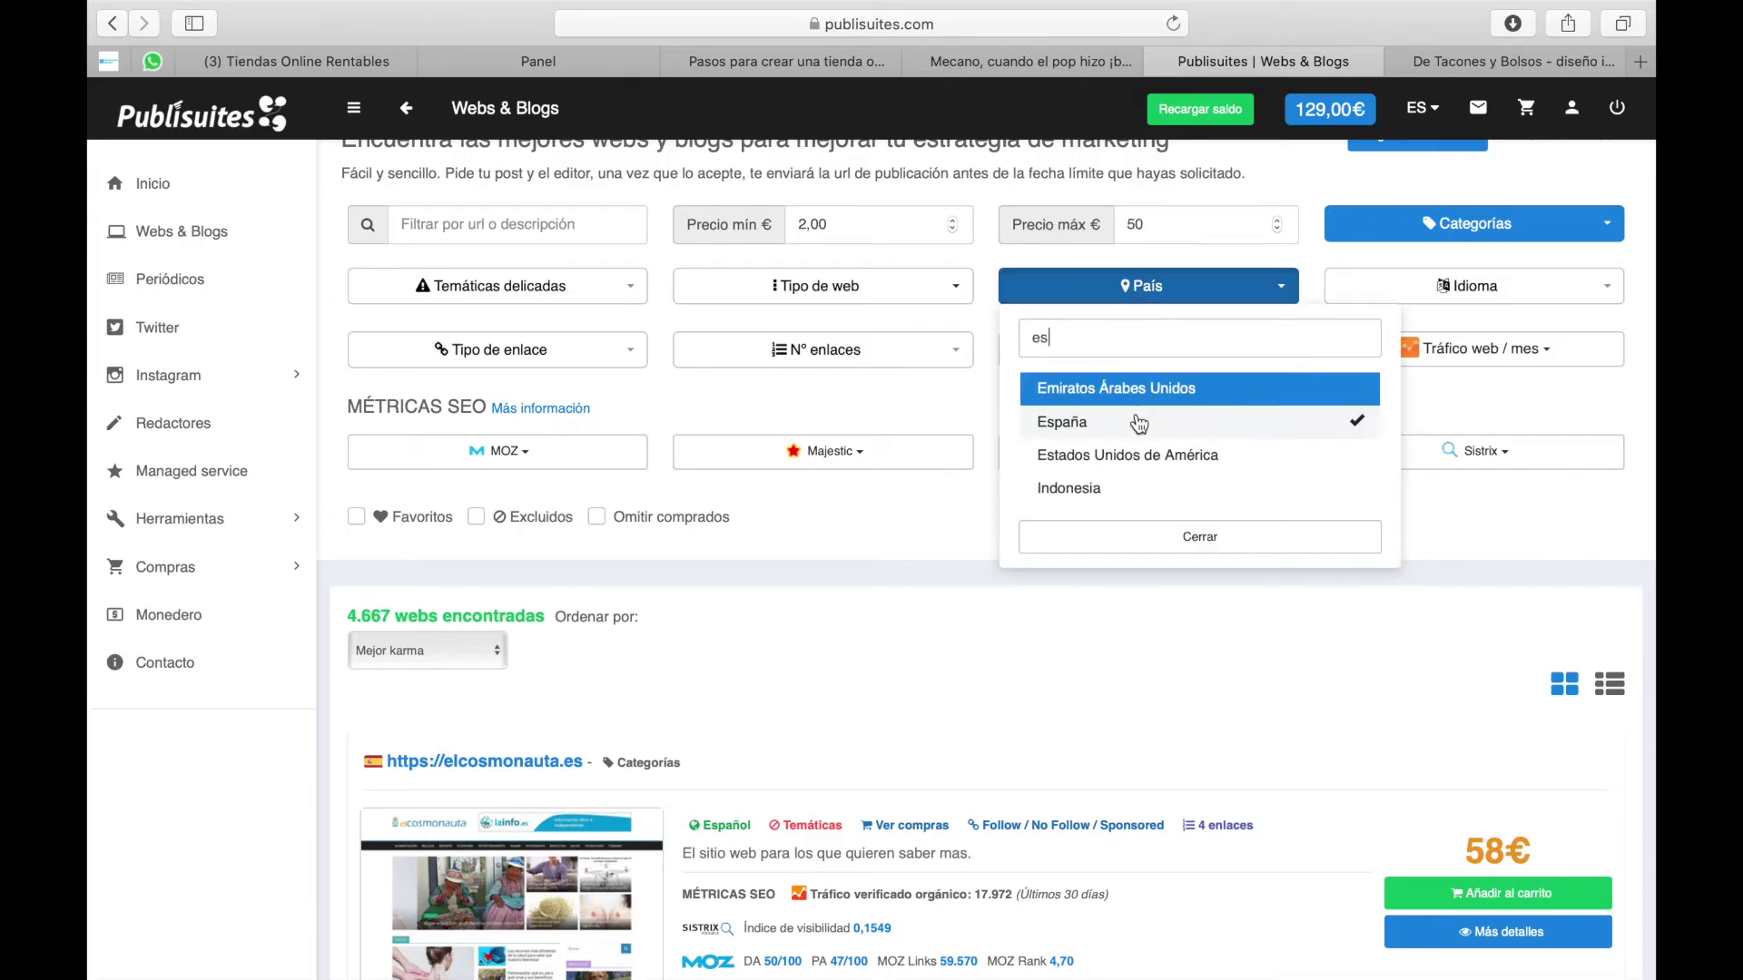
click(1256, 536)
click(1176, 517)
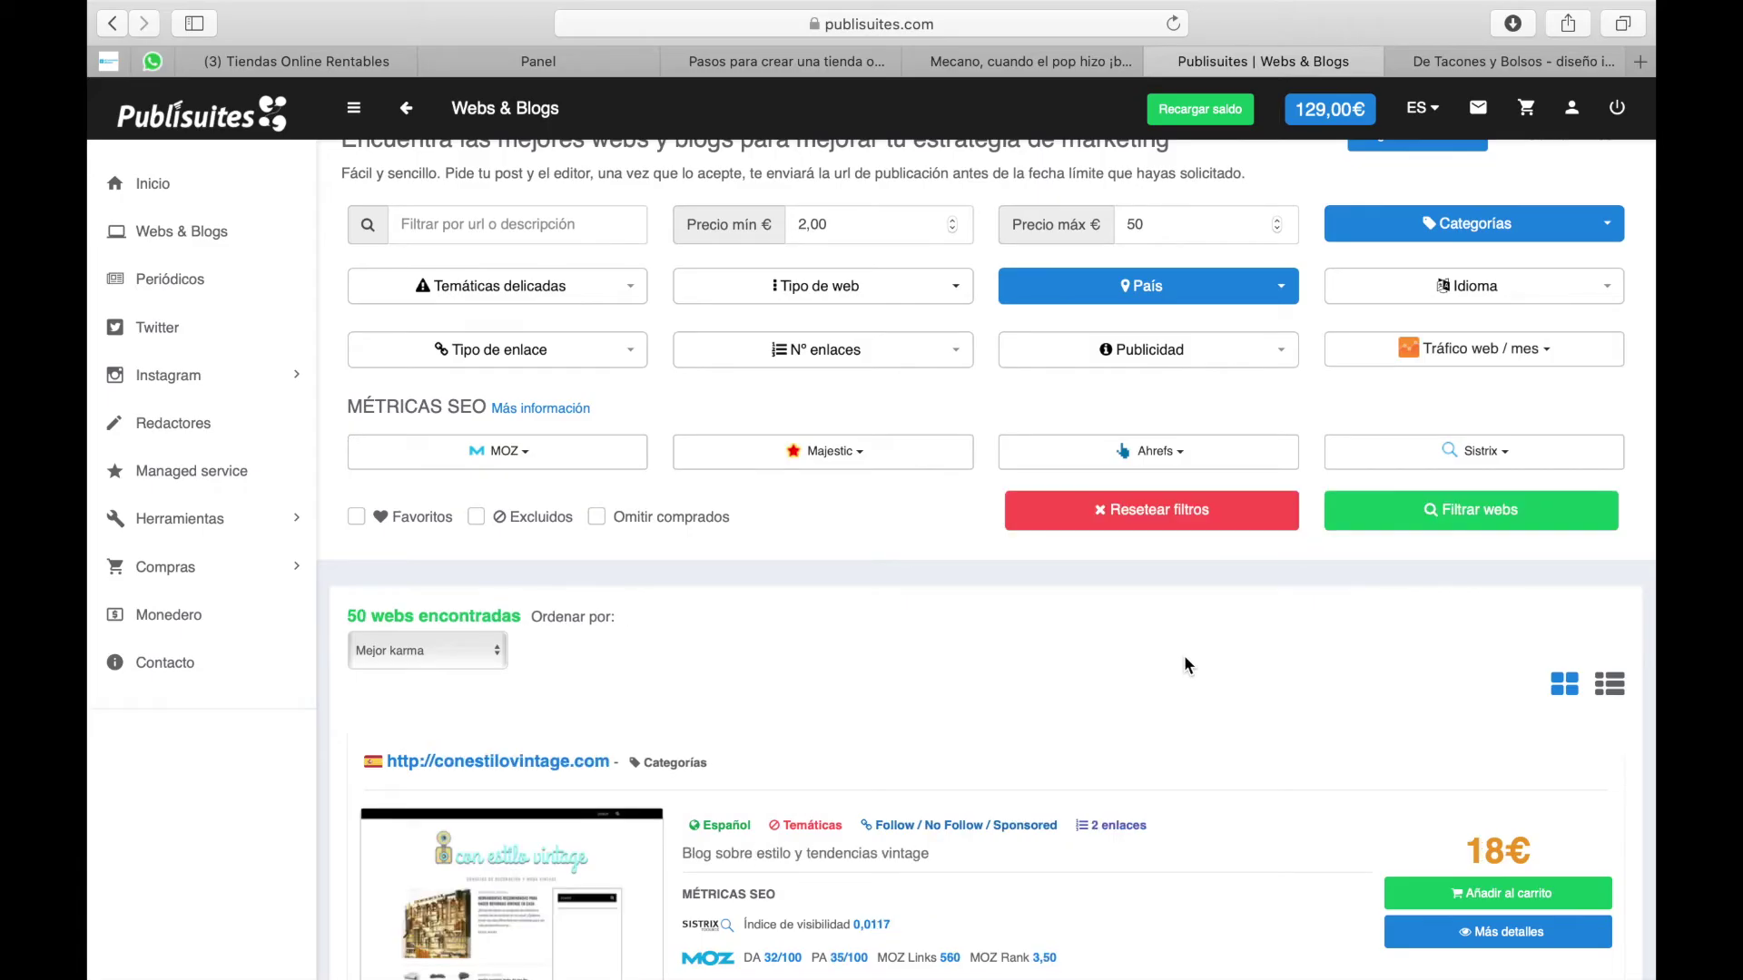
Step: Copy the conestilovintage.com link from the filtered results, switch to SEMrush and examine that domain's overview
scroll(1183, 665, down, 4)
scroll(1186, 666, down, 1)
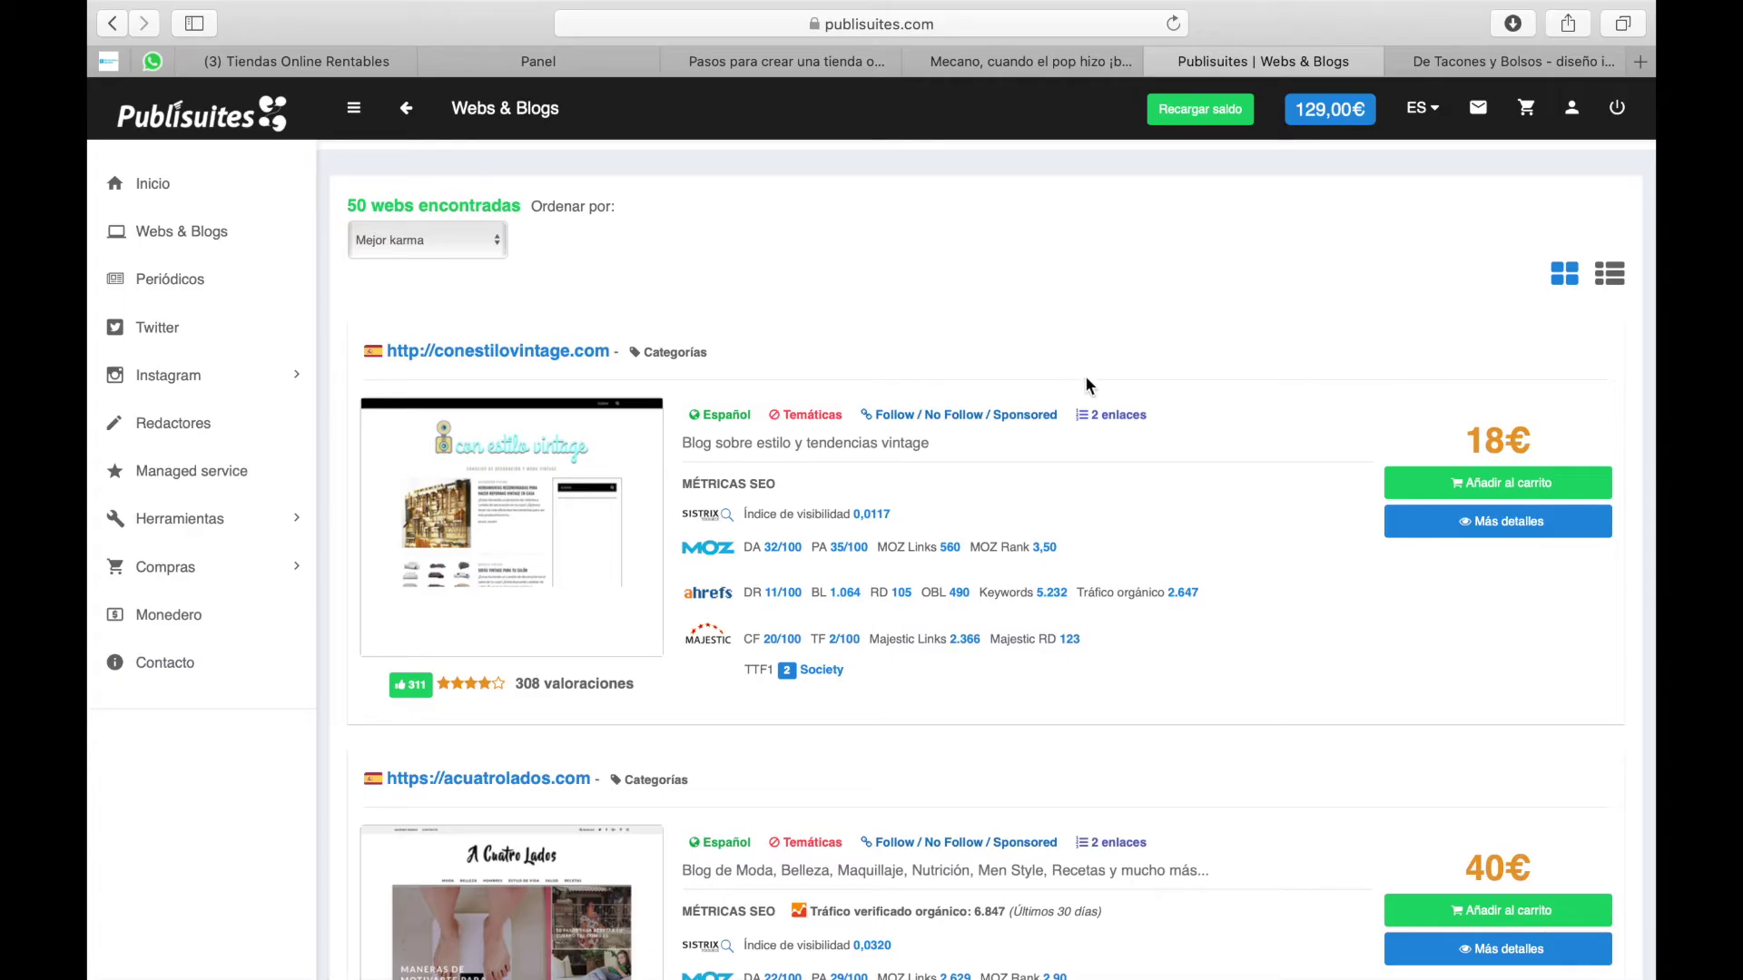
scroll(1229, 527, down, 1)
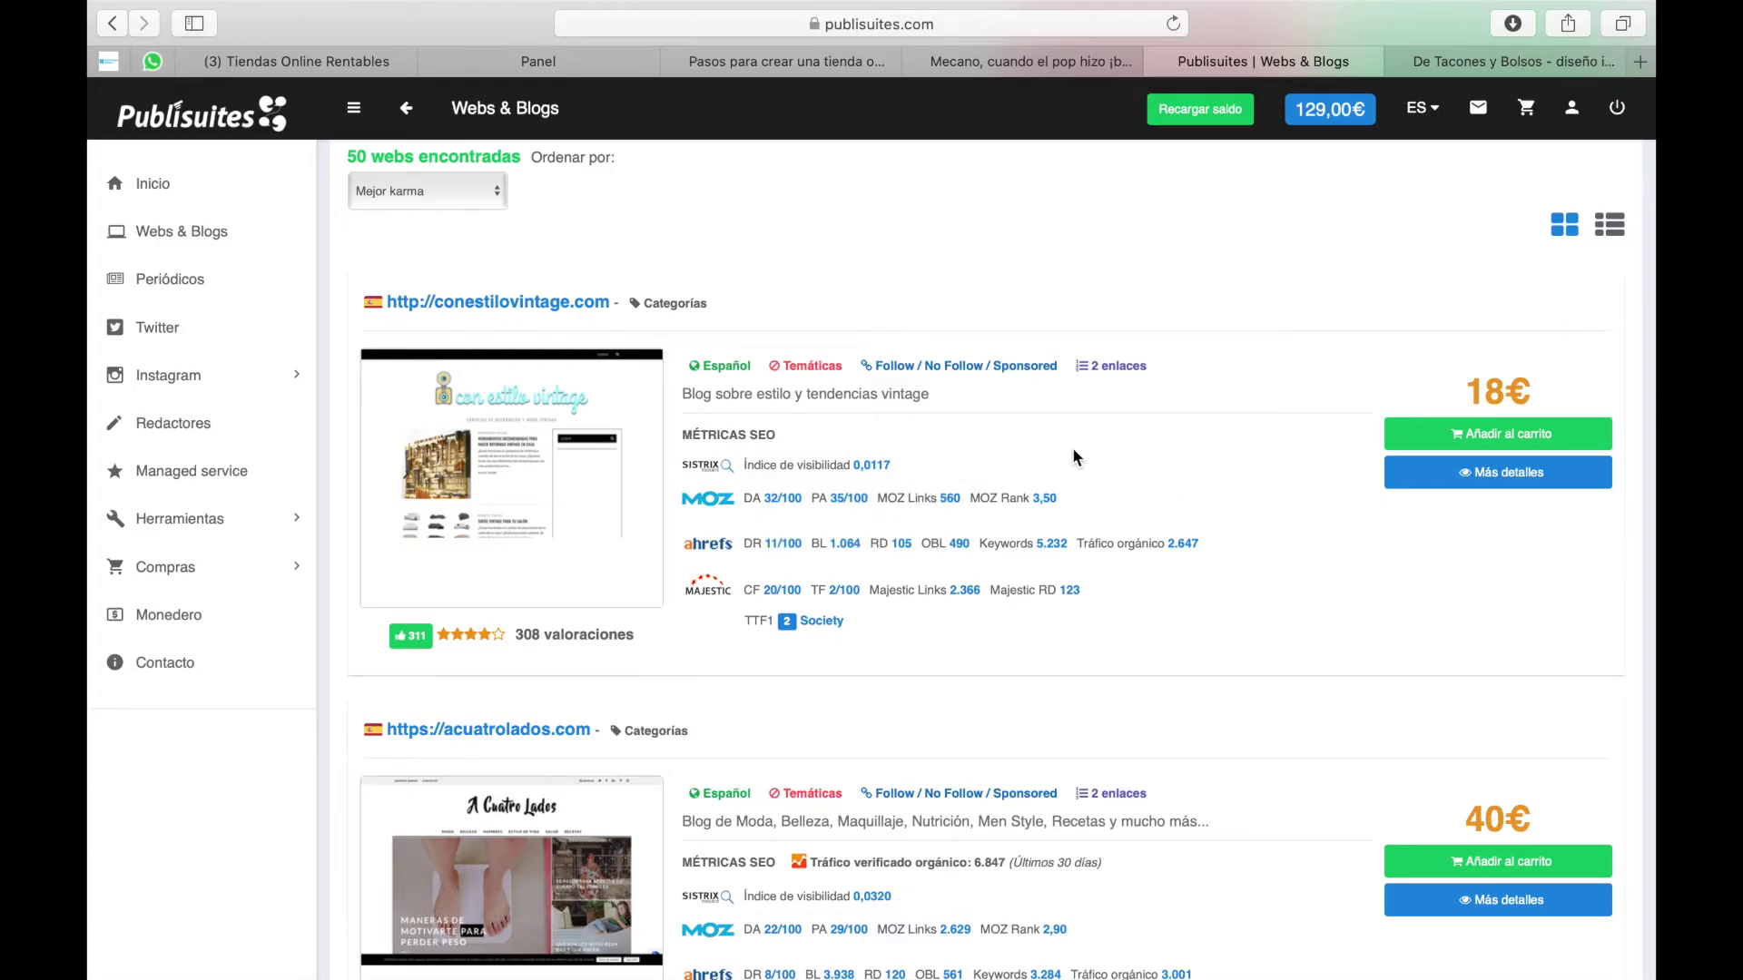
right_click(610, 304)
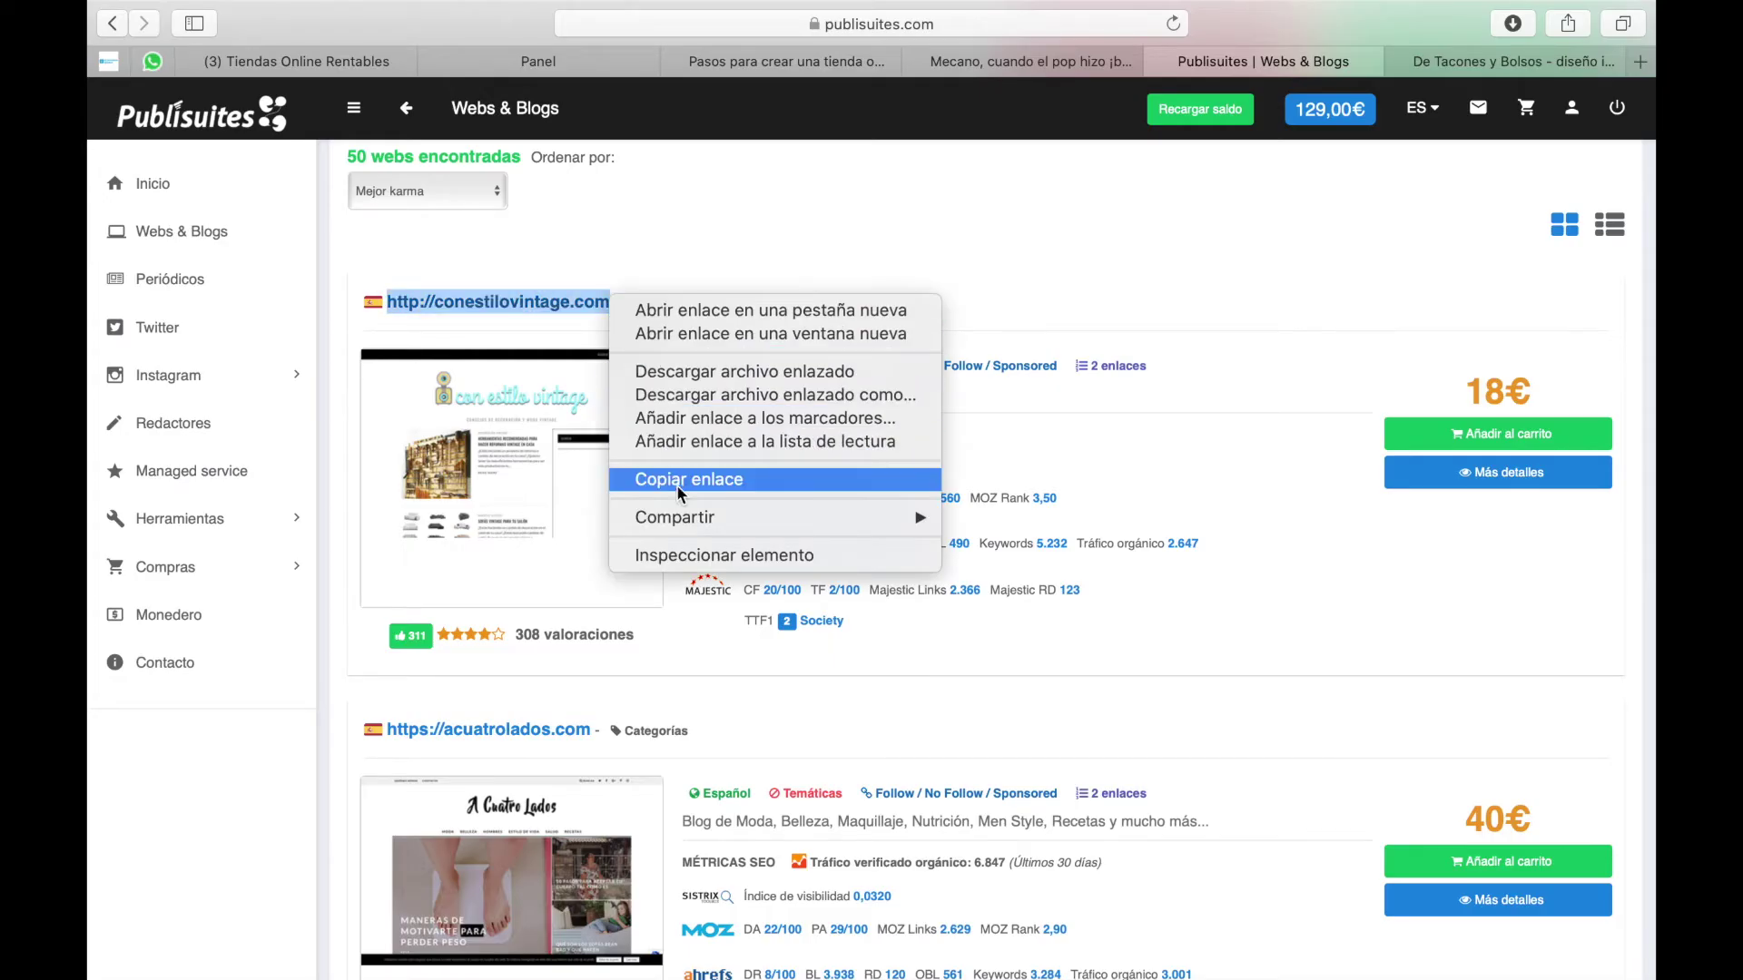
click(677, 485)
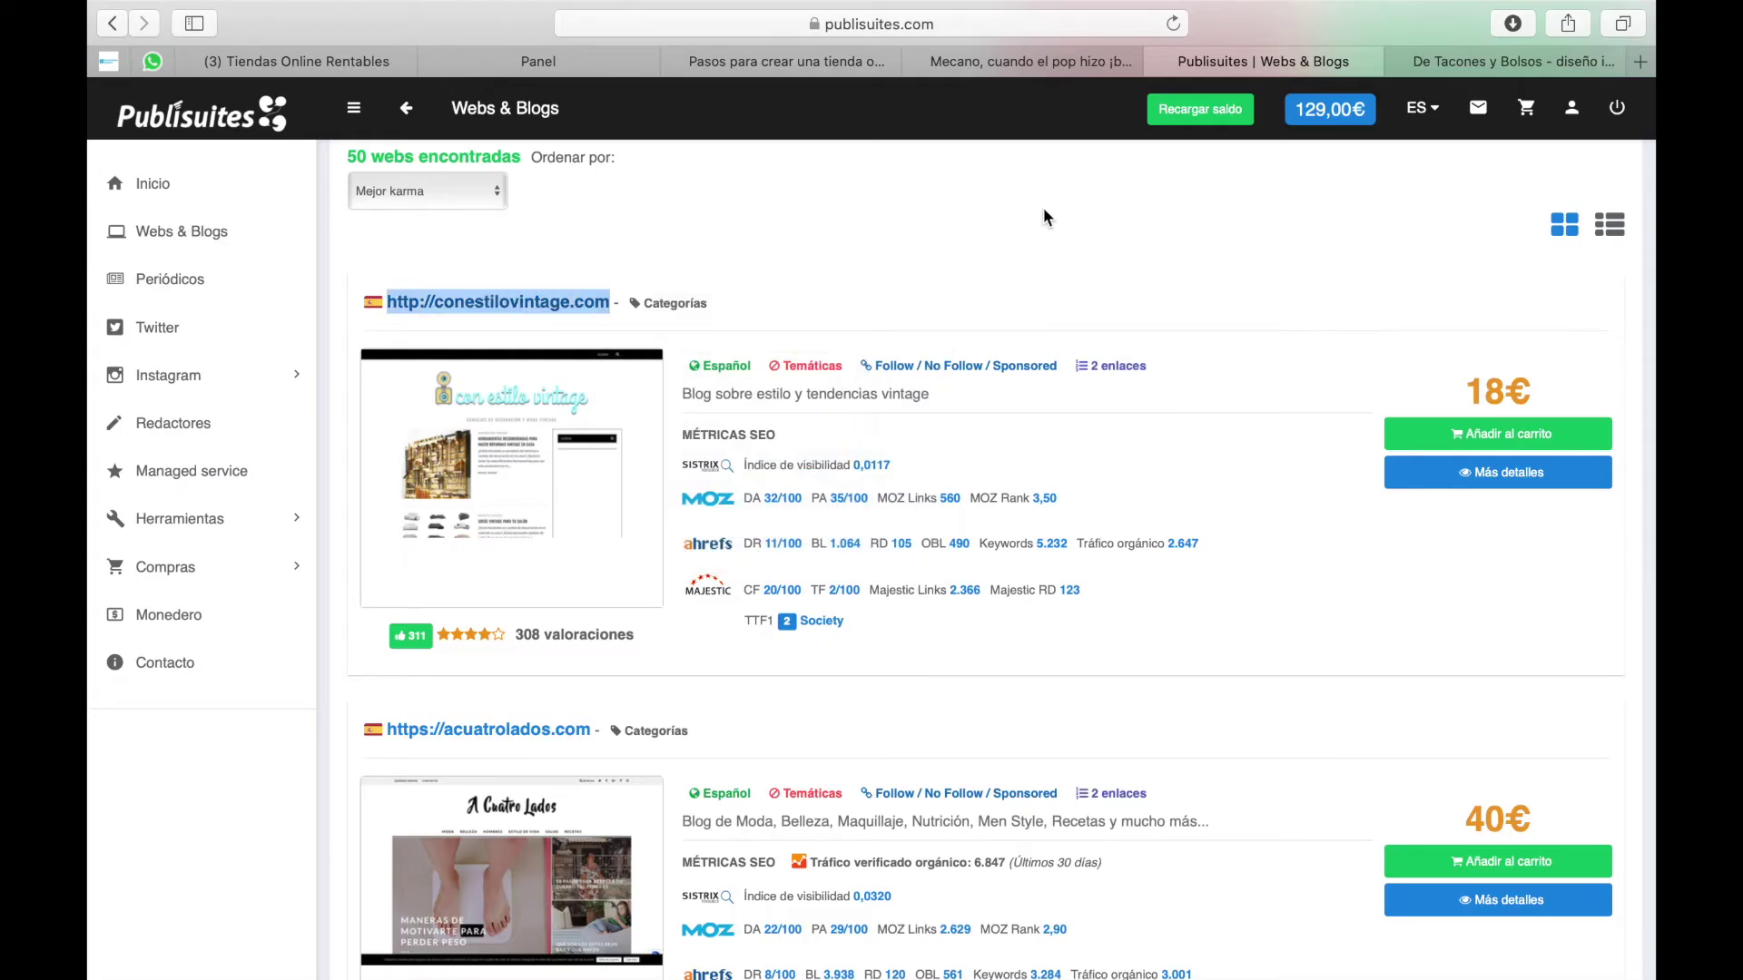
click(1441, 72)
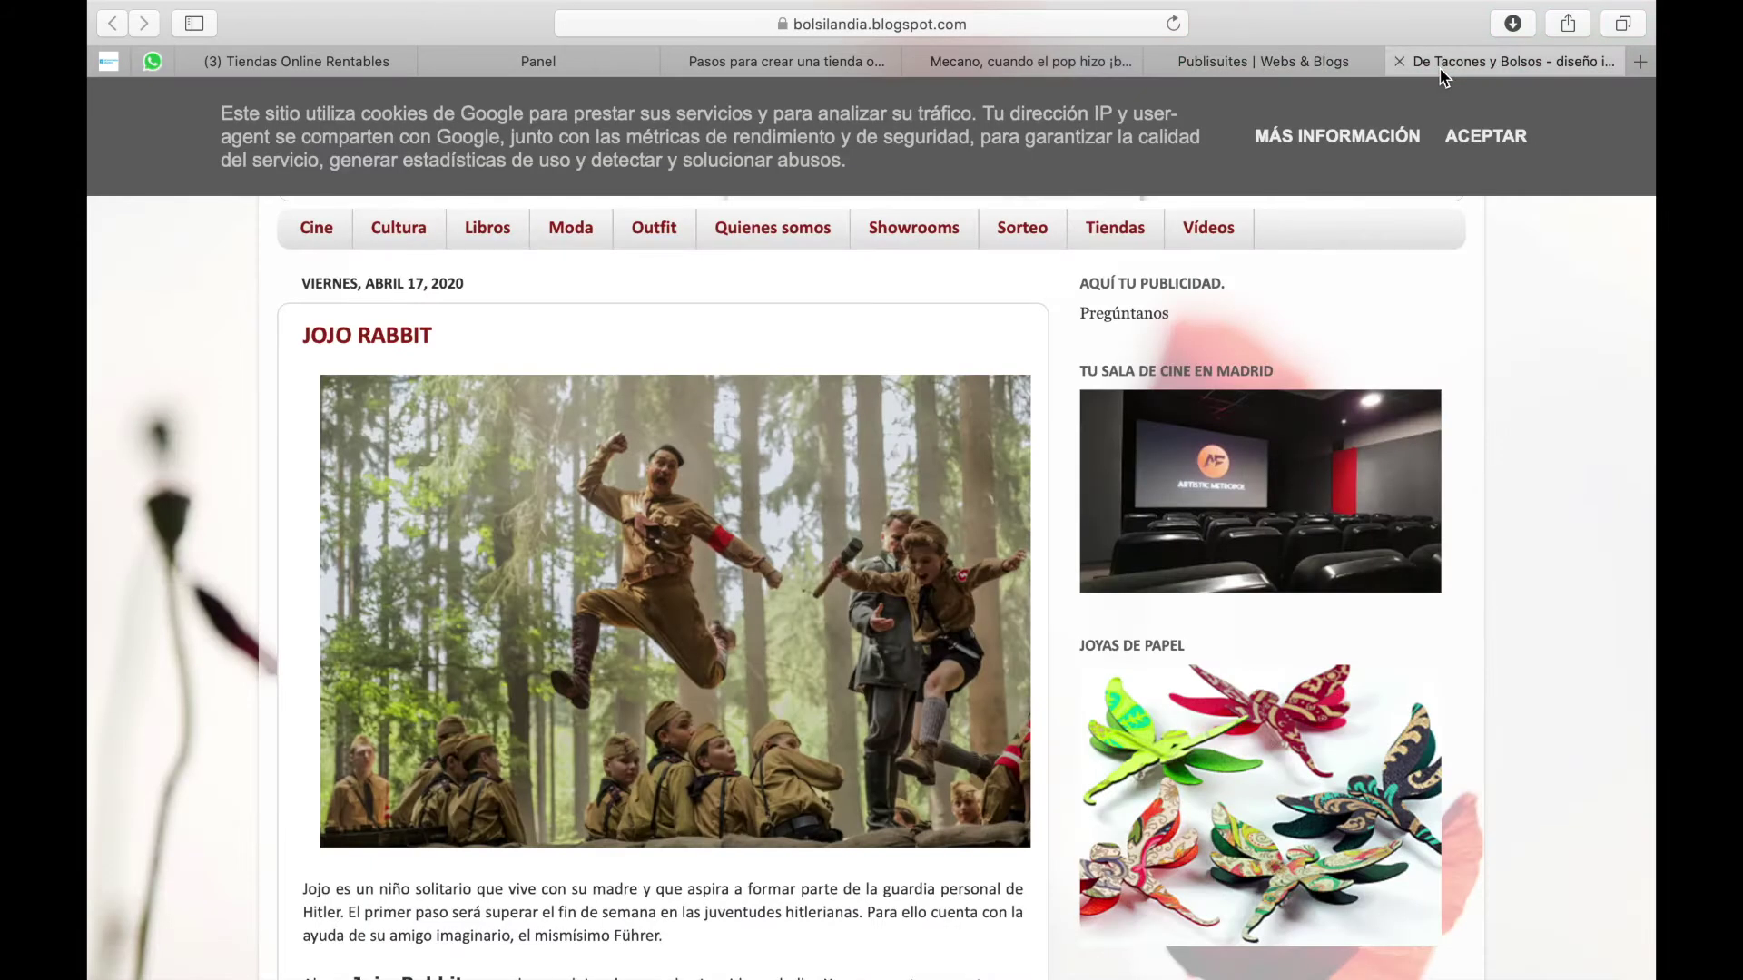
click(567, 76)
click(708, 163)
text(http://conestilovintage.com/)
click(1126, 171)
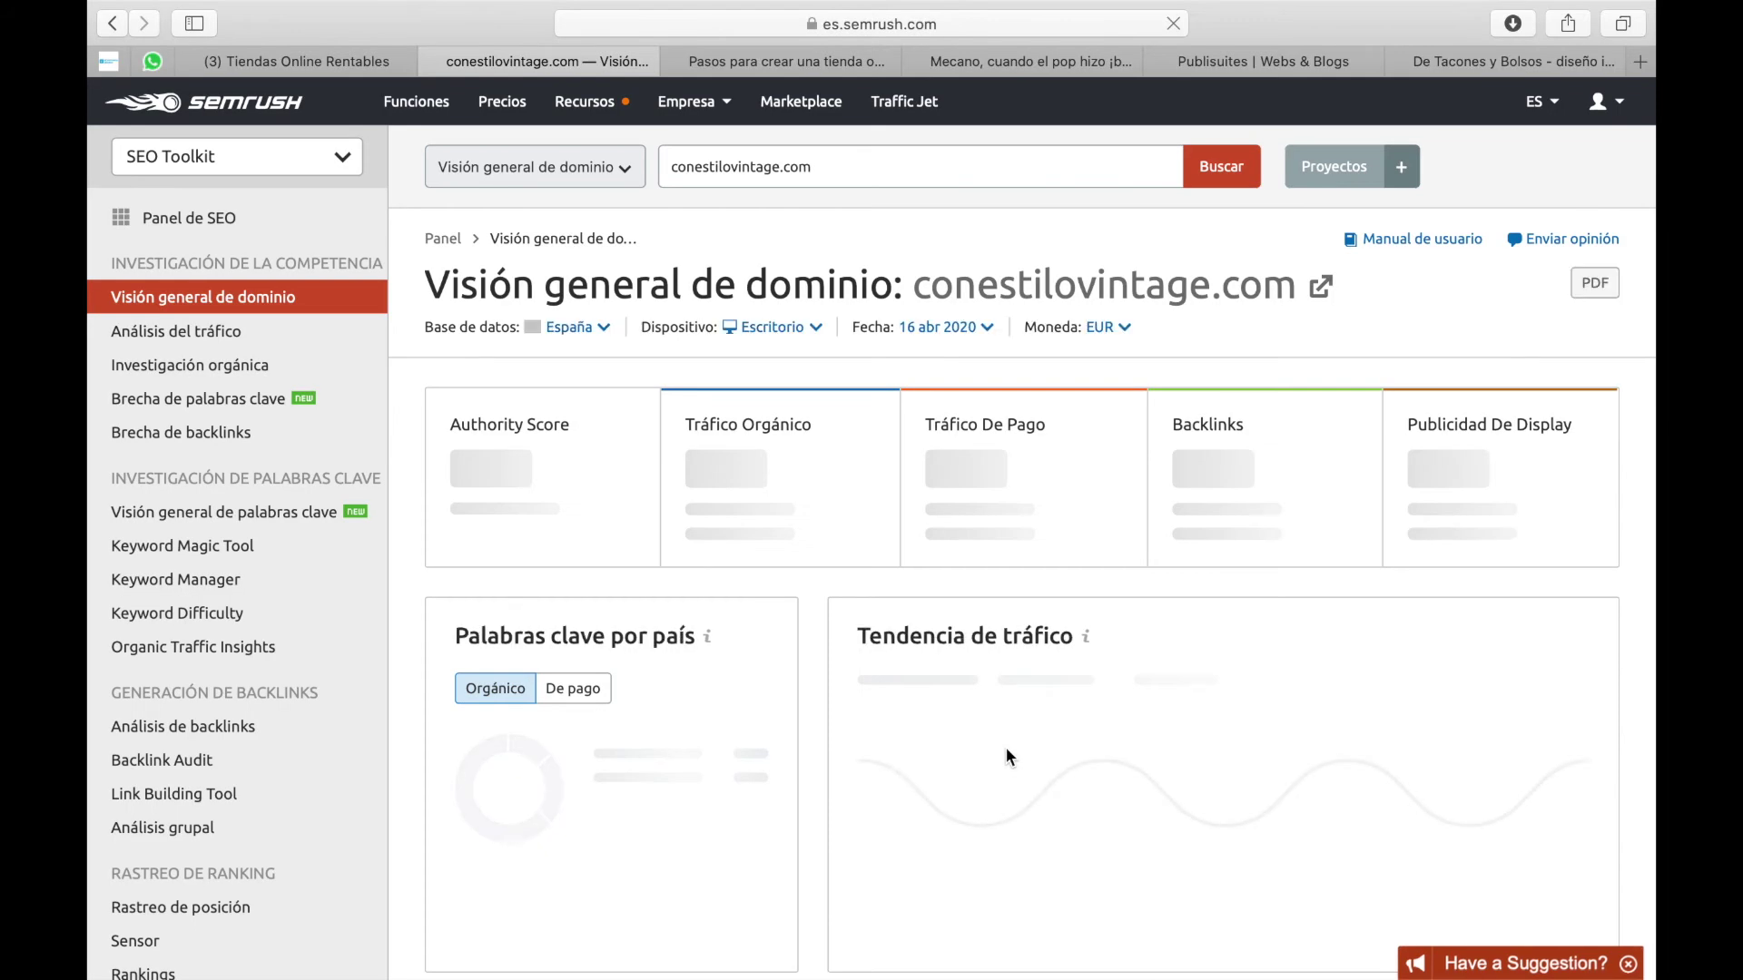
scroll(1005, 746, down, 2)
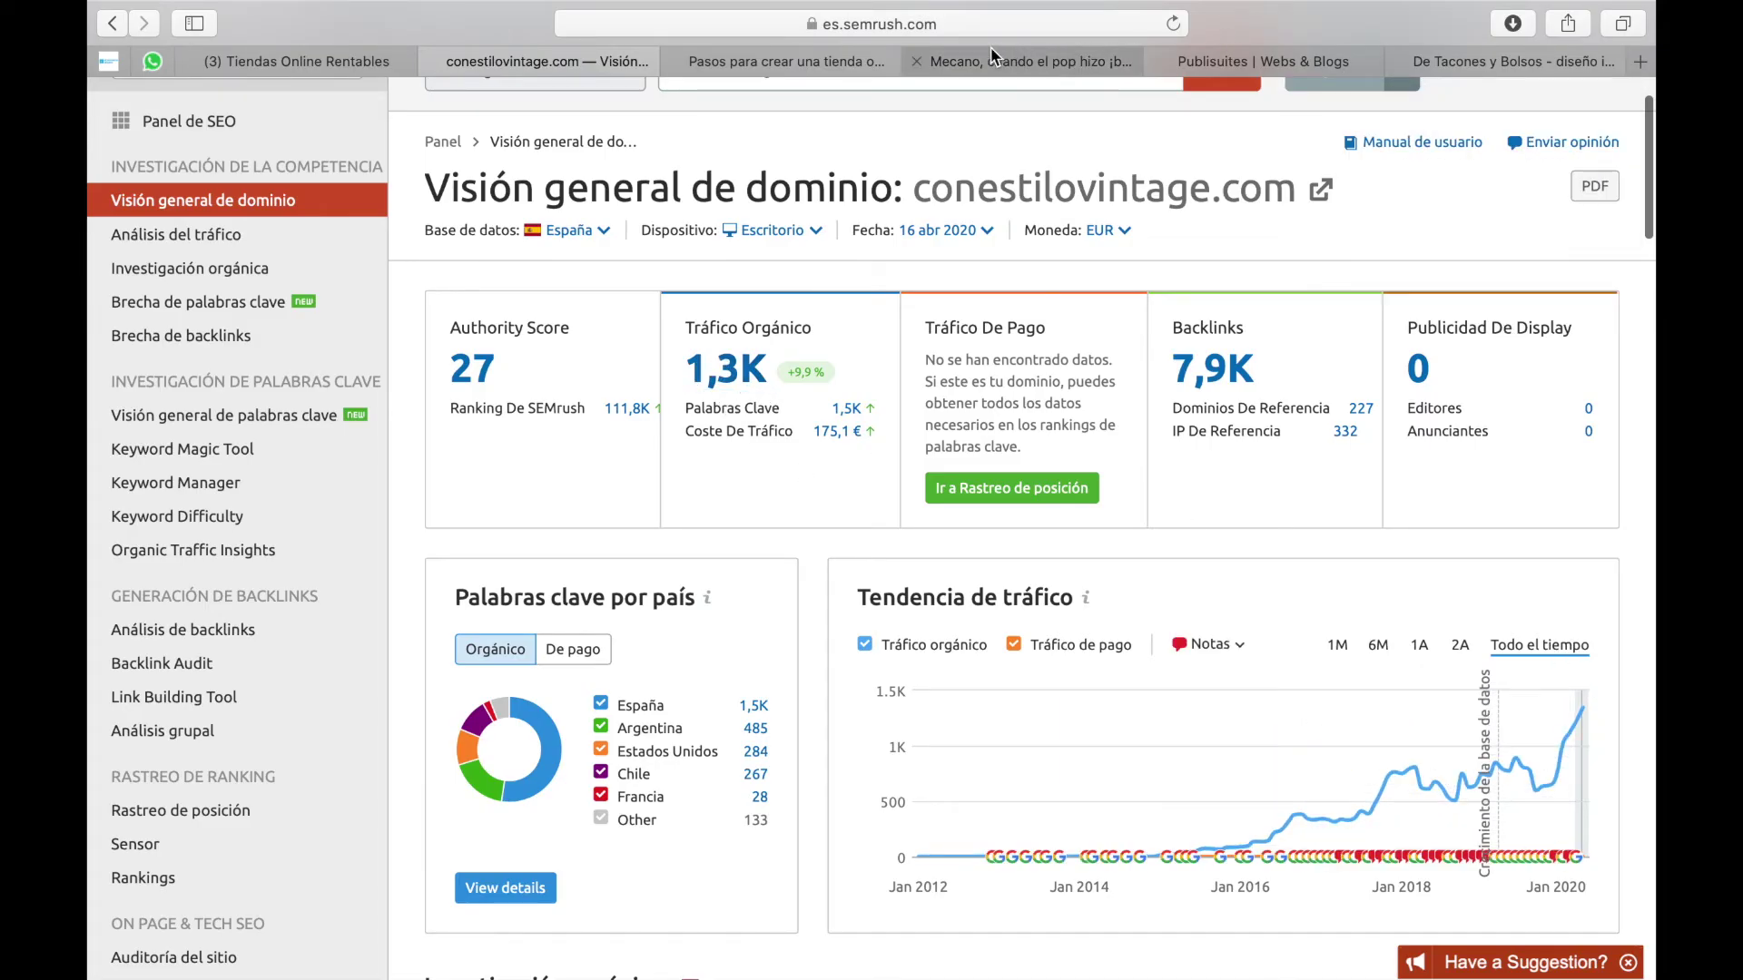
Step: Back in Publisuites, start a post order on conestilovintage.com titled "tendencias en bolsos verano 2020" with a delivery deadline of 30-04-2020
click(1258, 56)
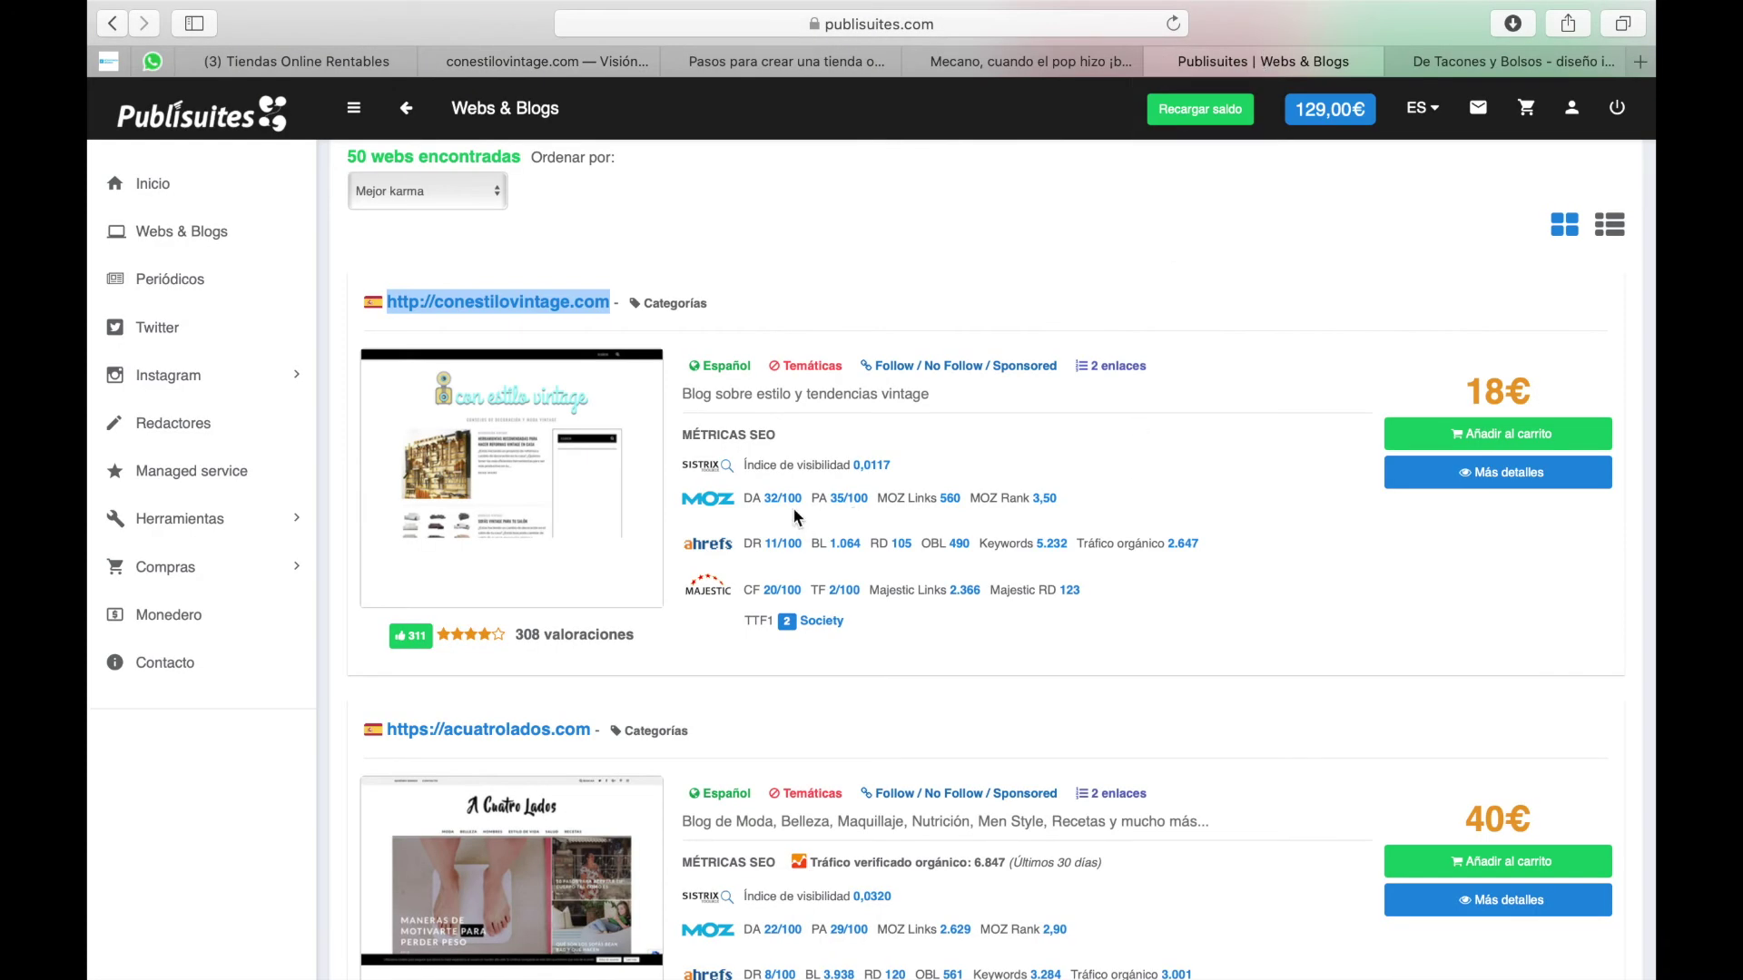
click(1442, 448)
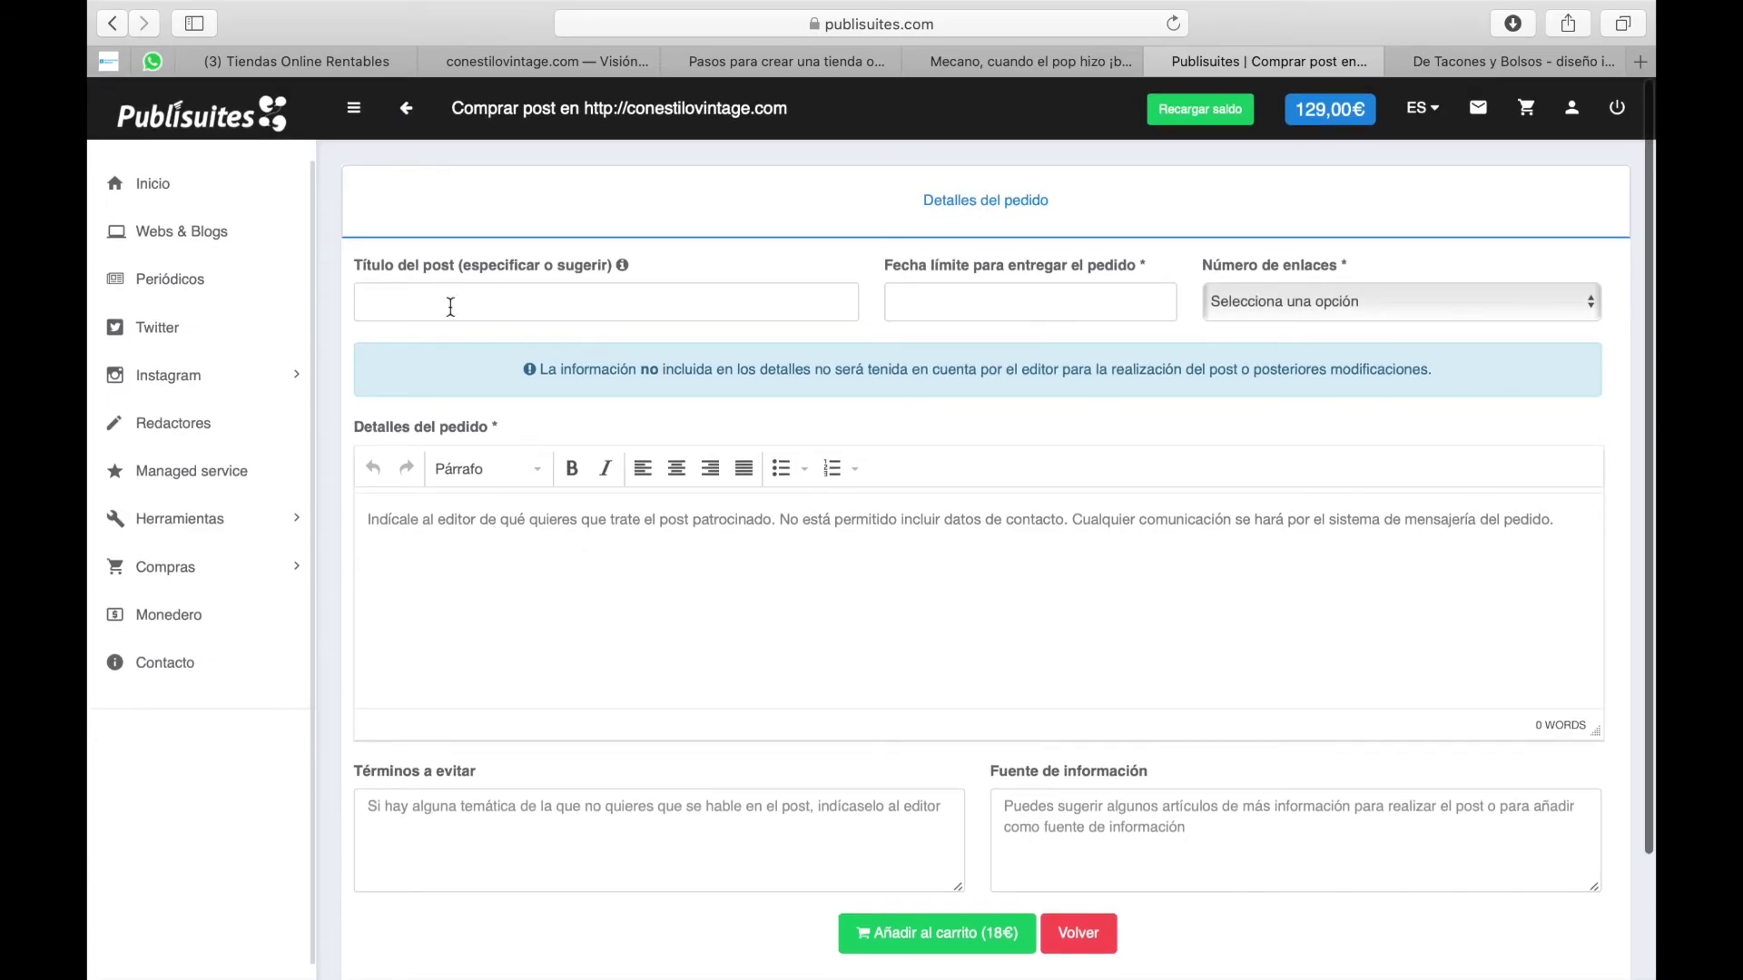
text(te)
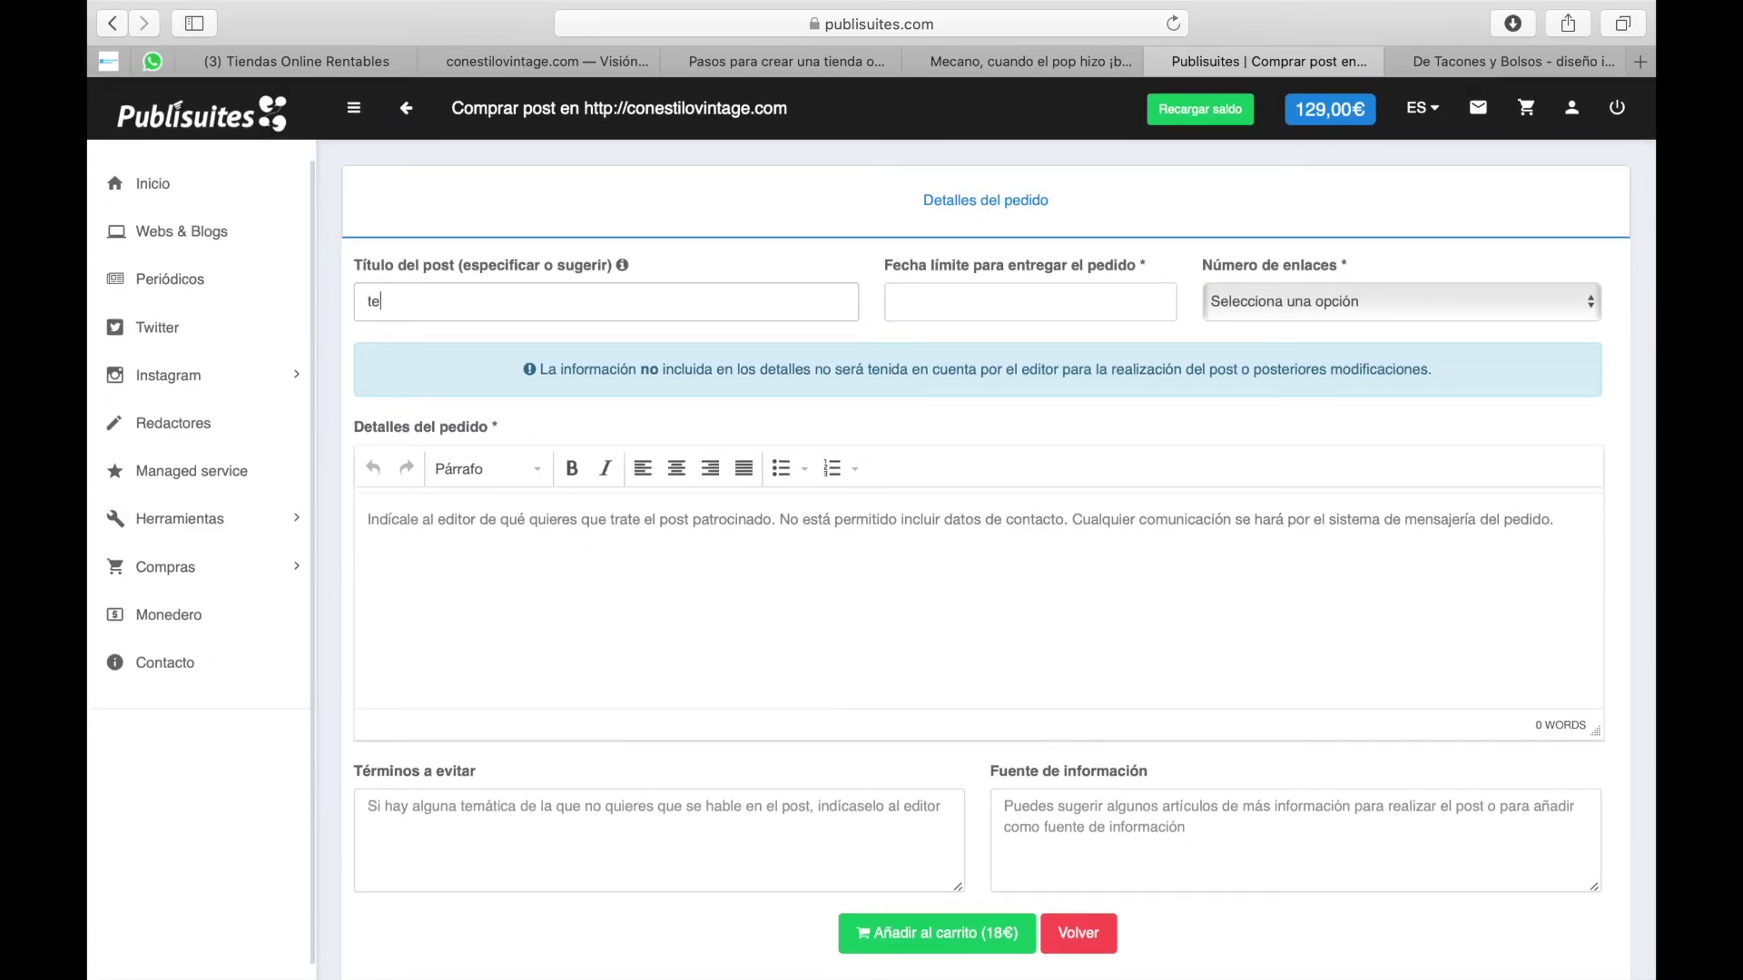
text(ndencias en bolsos verano 2020)
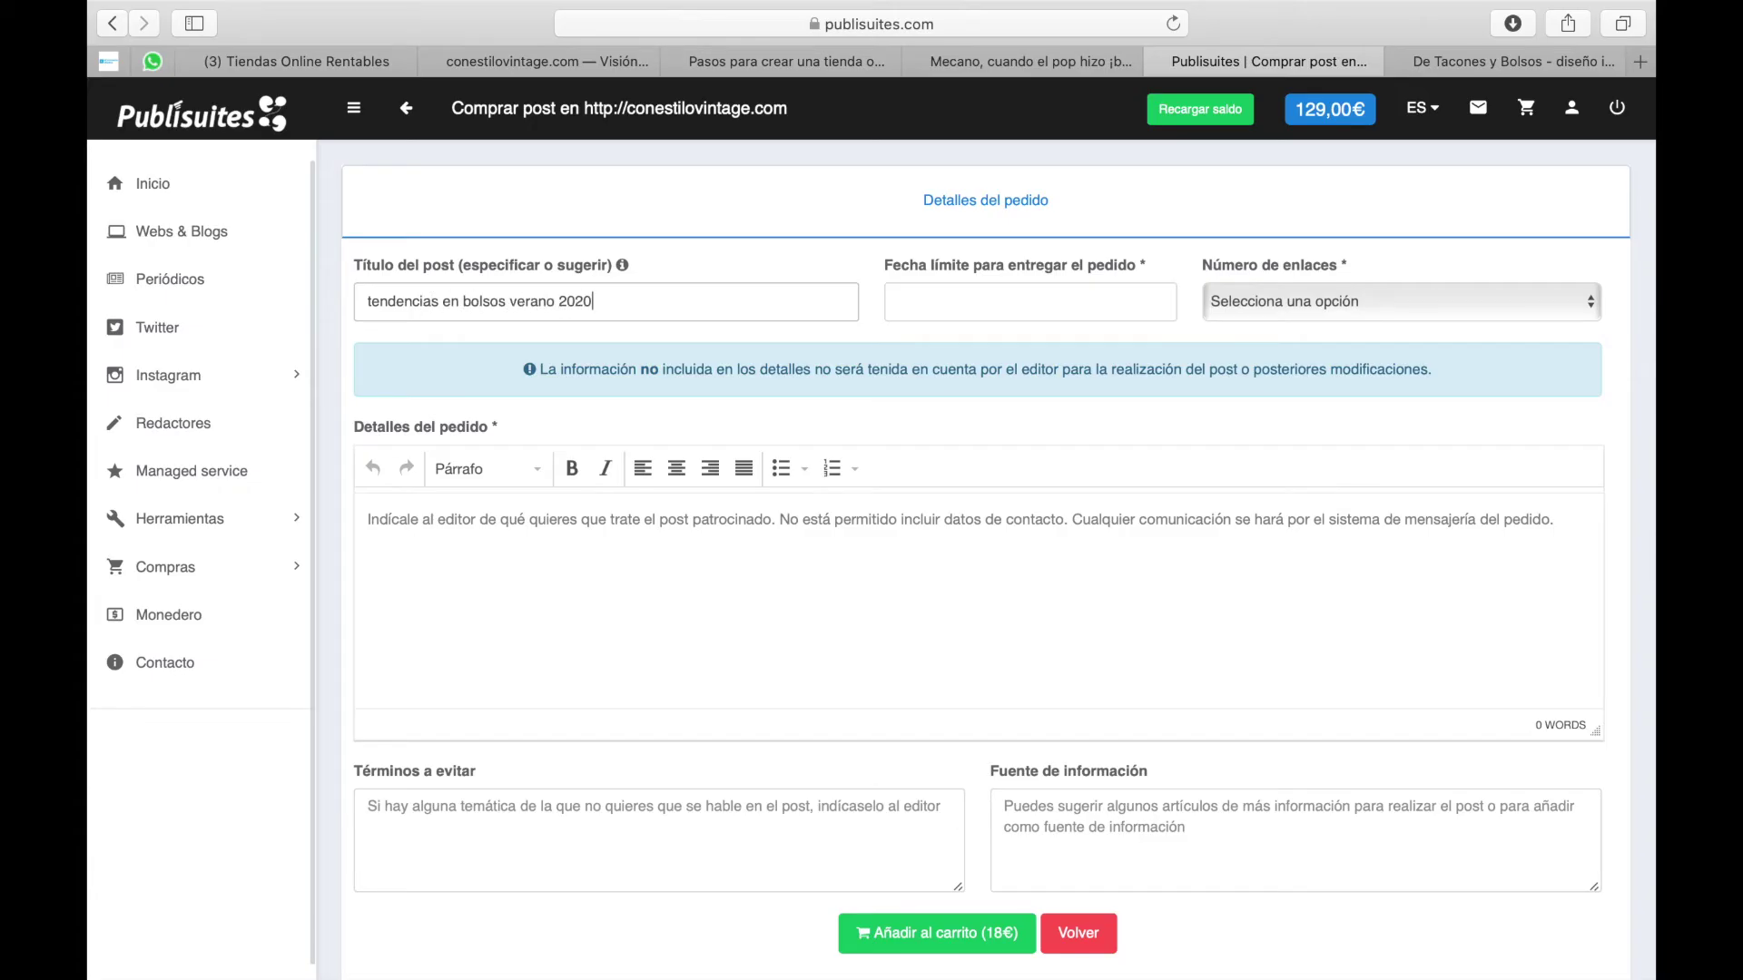
click(1046, 295)
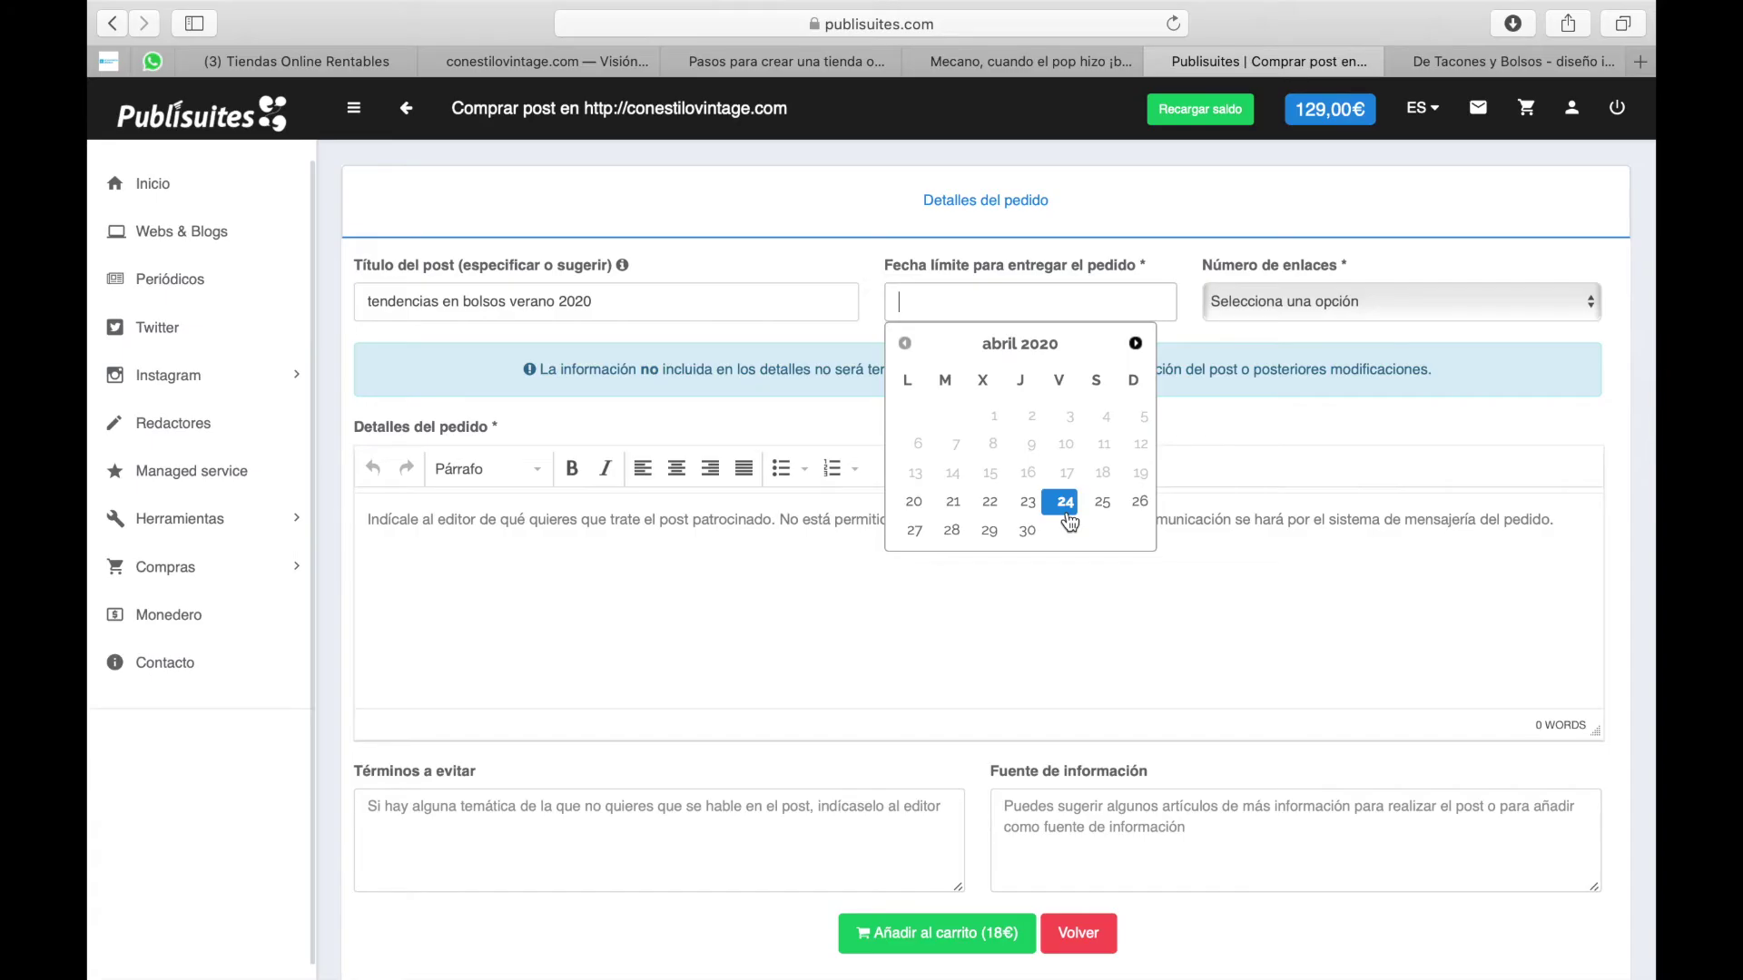
click(1027, 531)
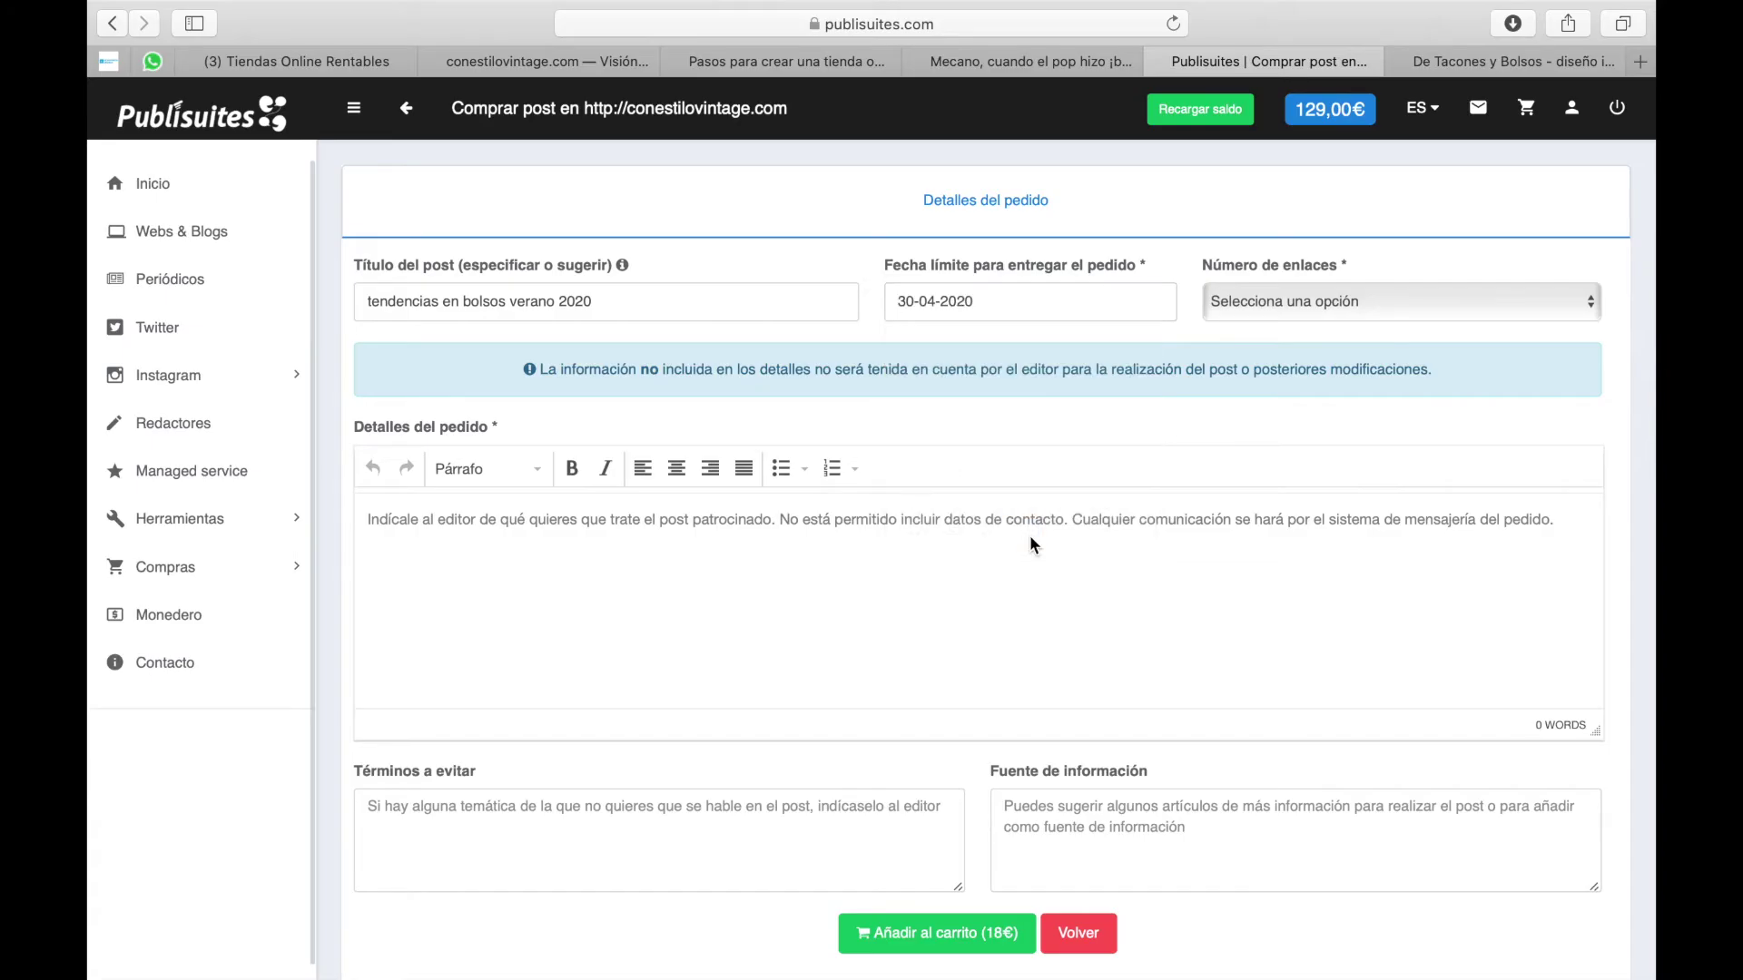
Step: Set the number of links to 2 and make the first one a Follow link with the keyword "Bolsos grandes de mujer"
click(806, 580)
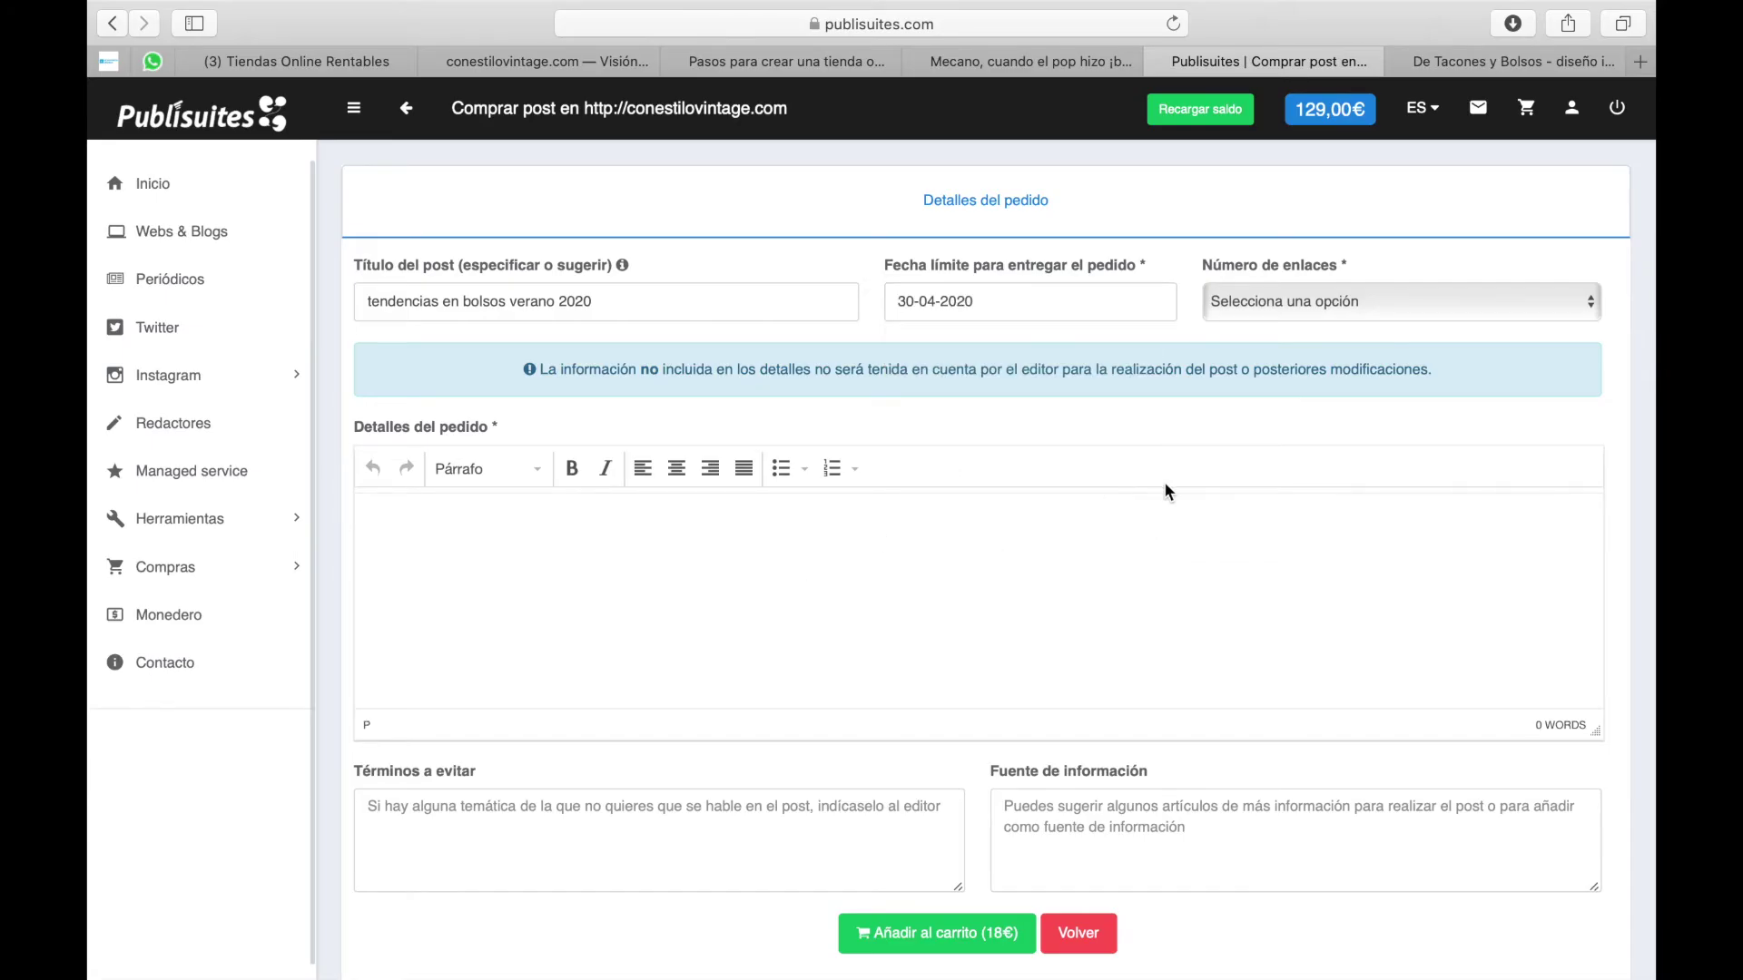
click(1312, 295)
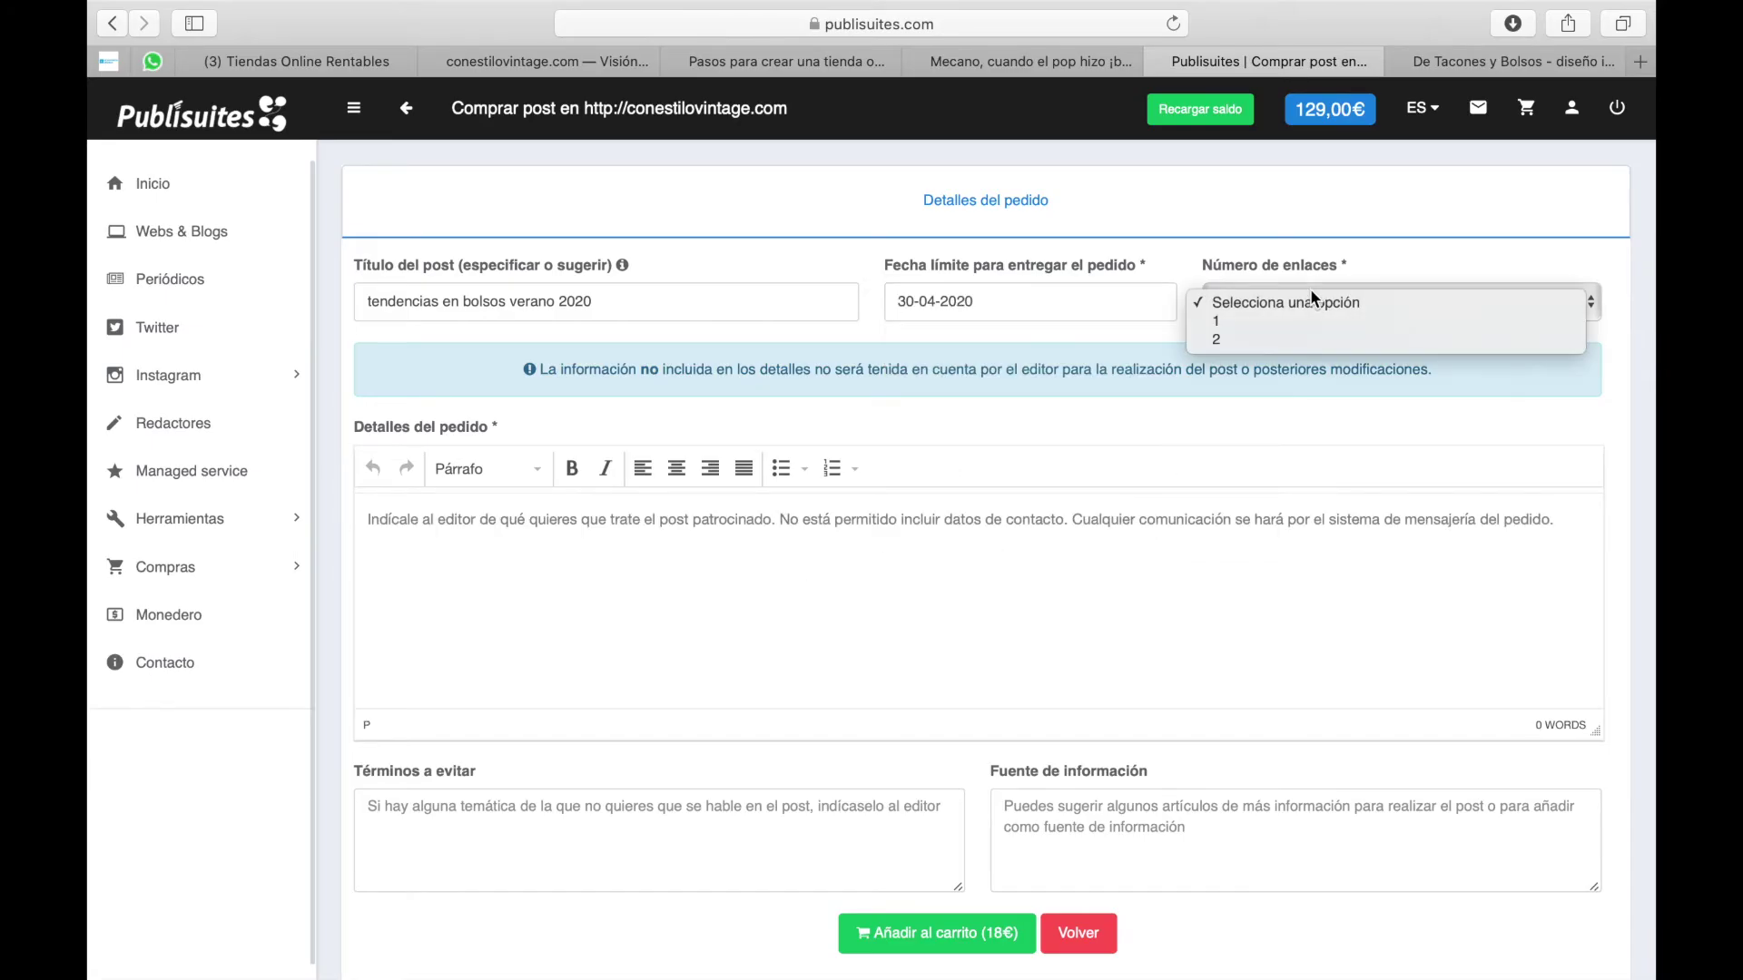
click(1258, 341)
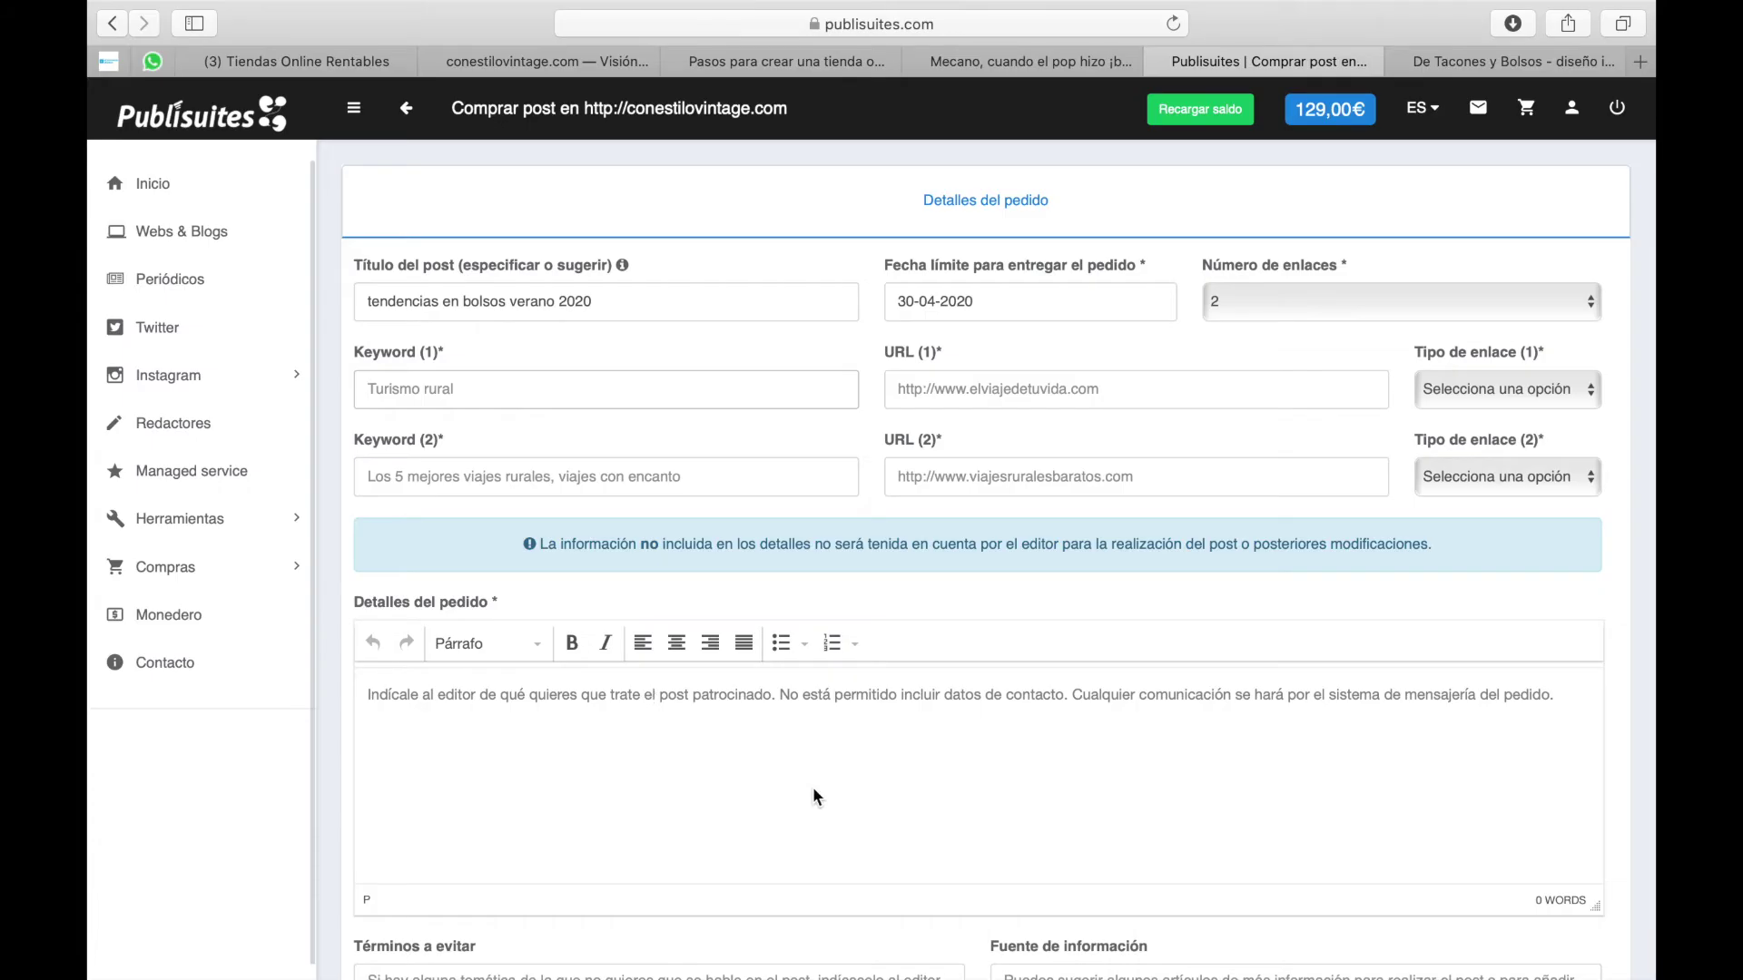
text(Bolsos grandes de mujer)
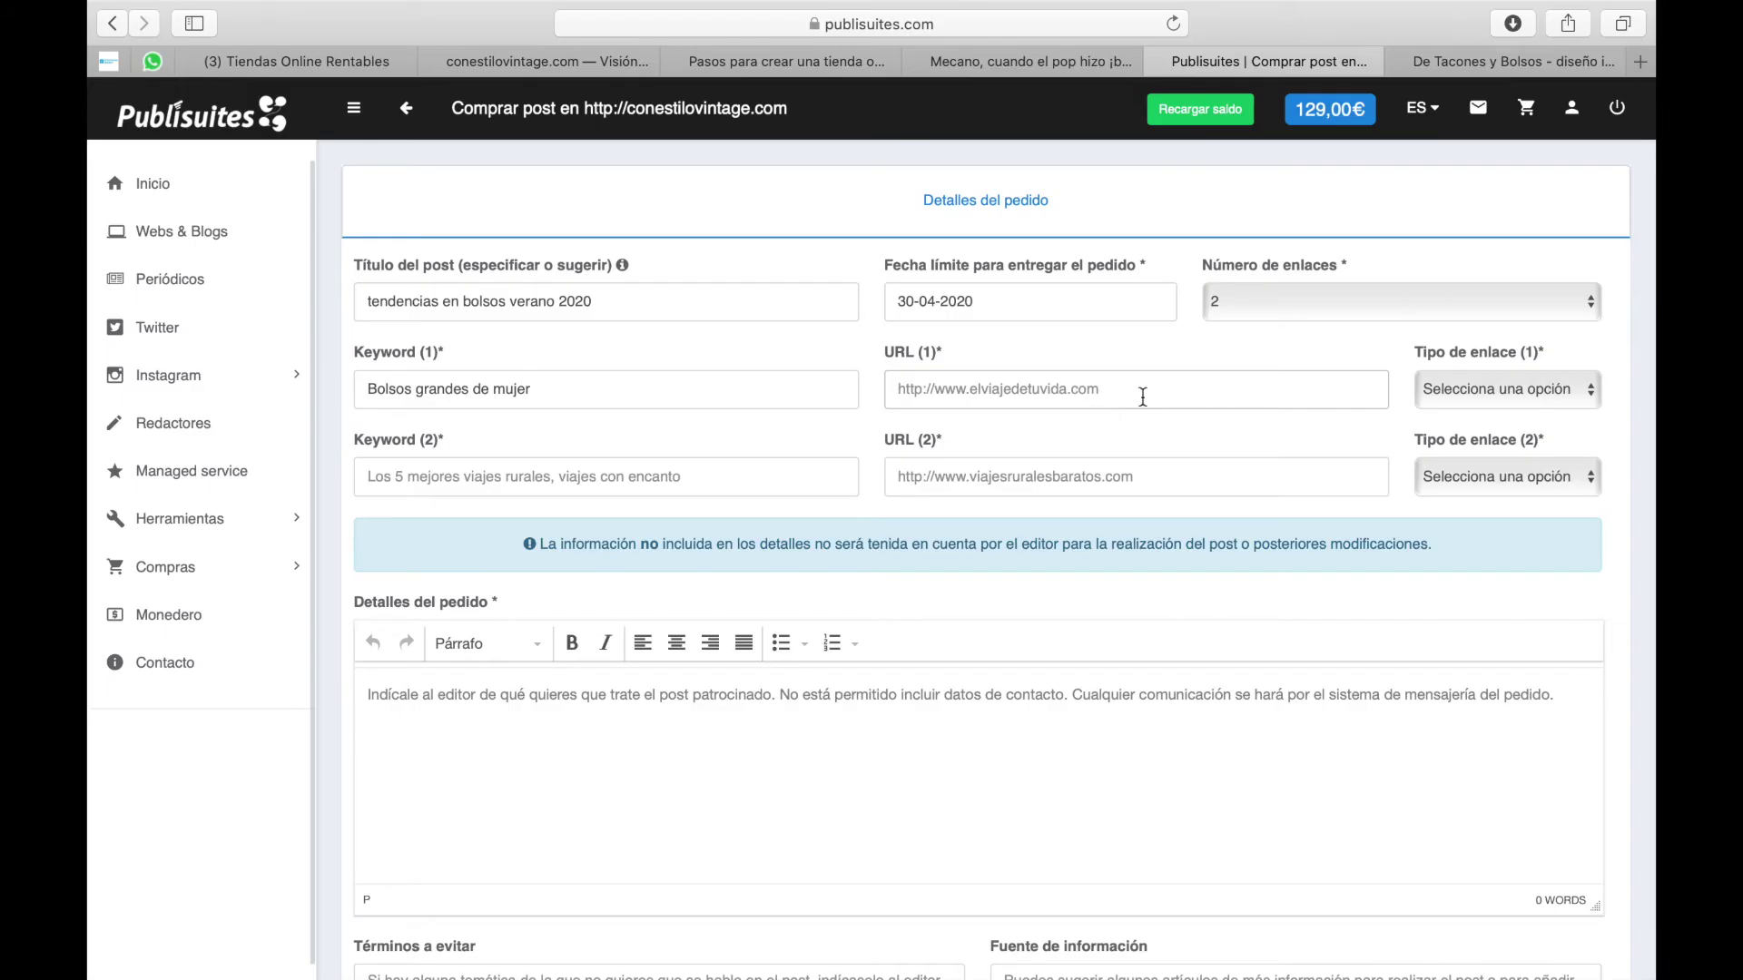
click(1498, 385)
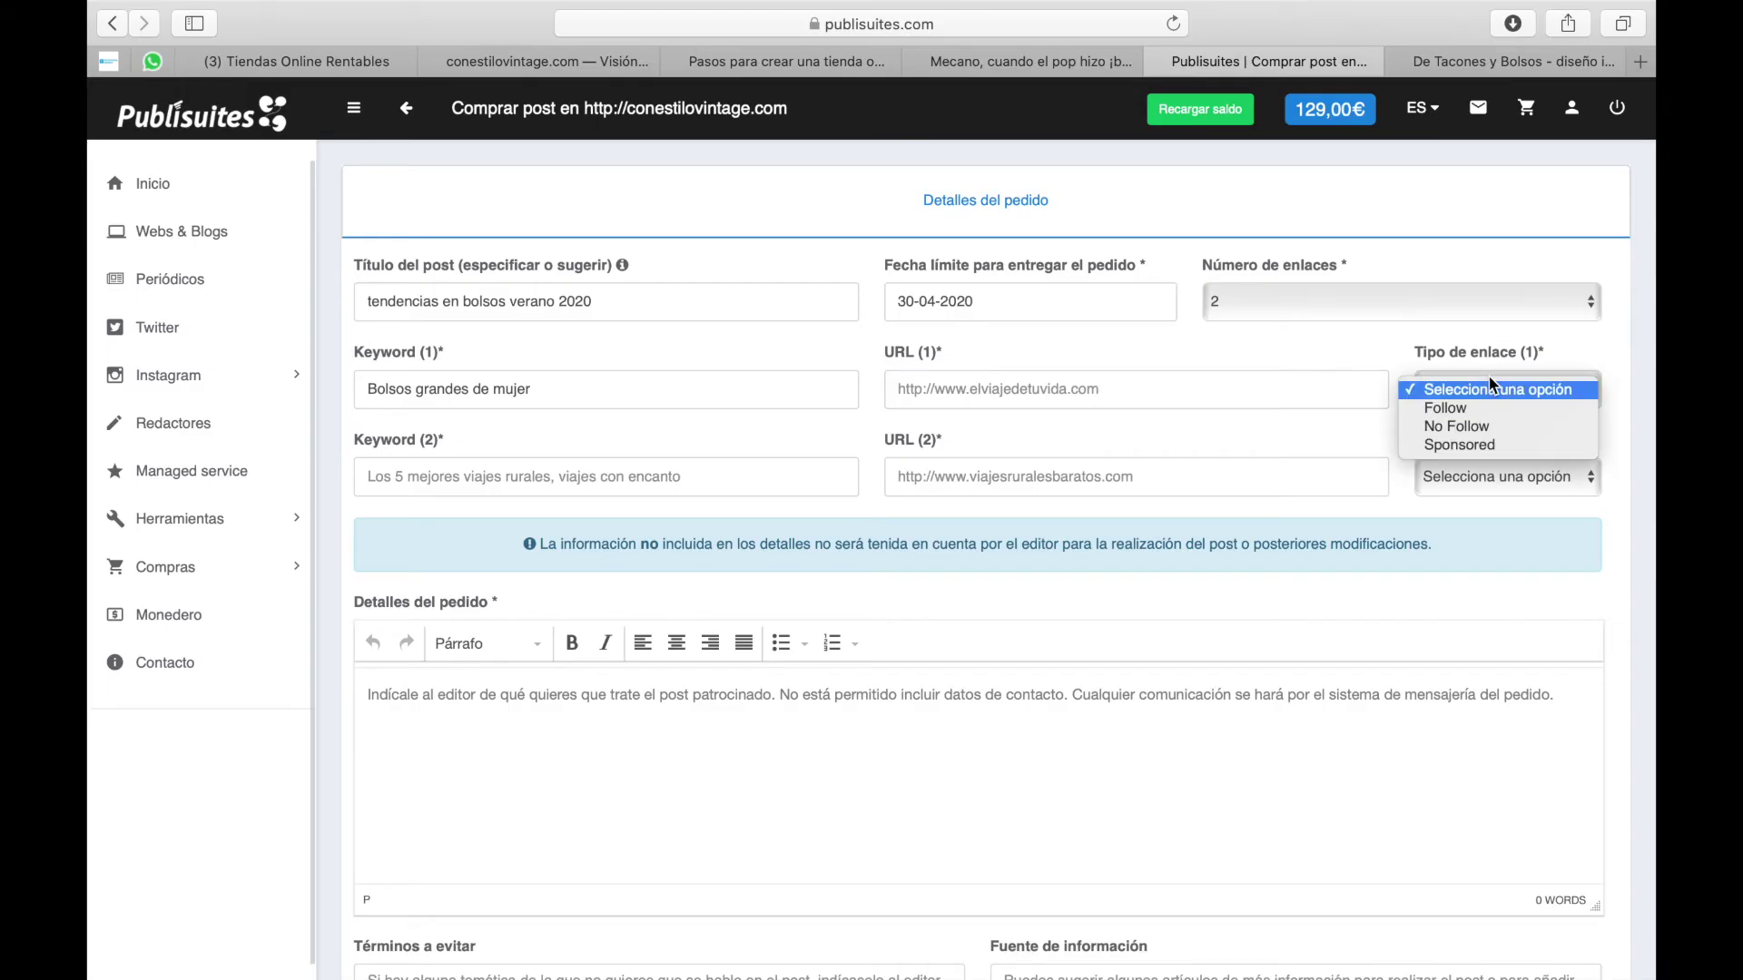
click(1452, 405)
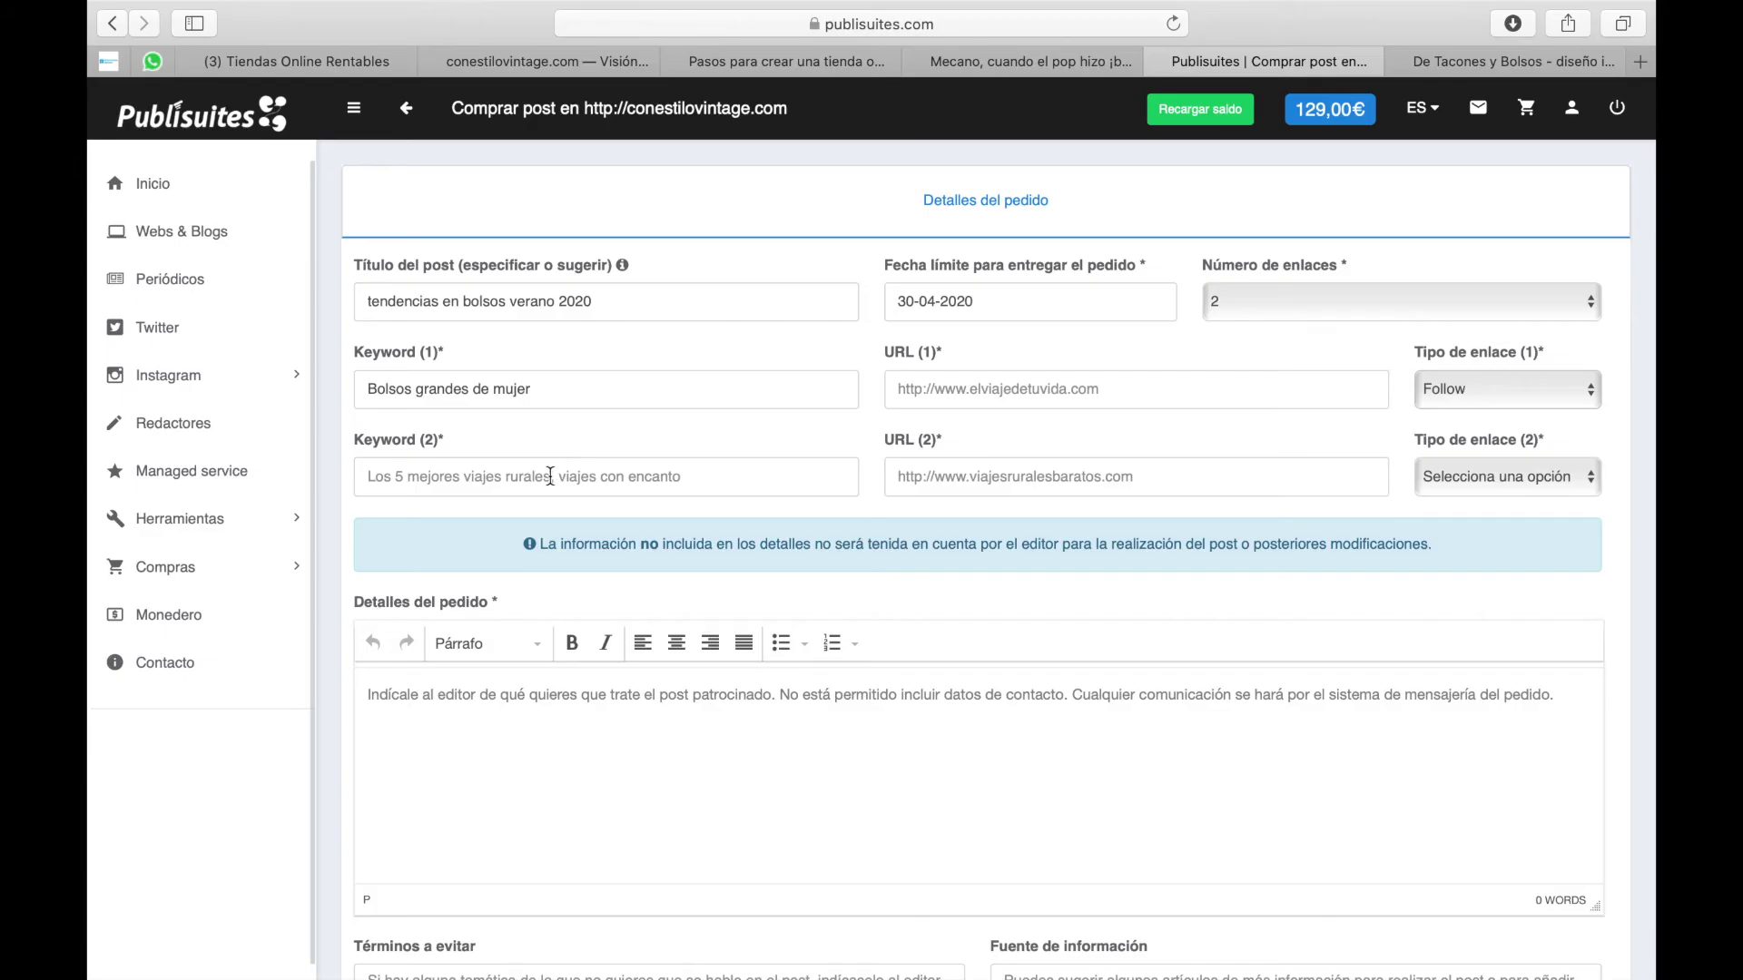
Step: Enter "malababa" as the keyword of the second link
click(680, 479)
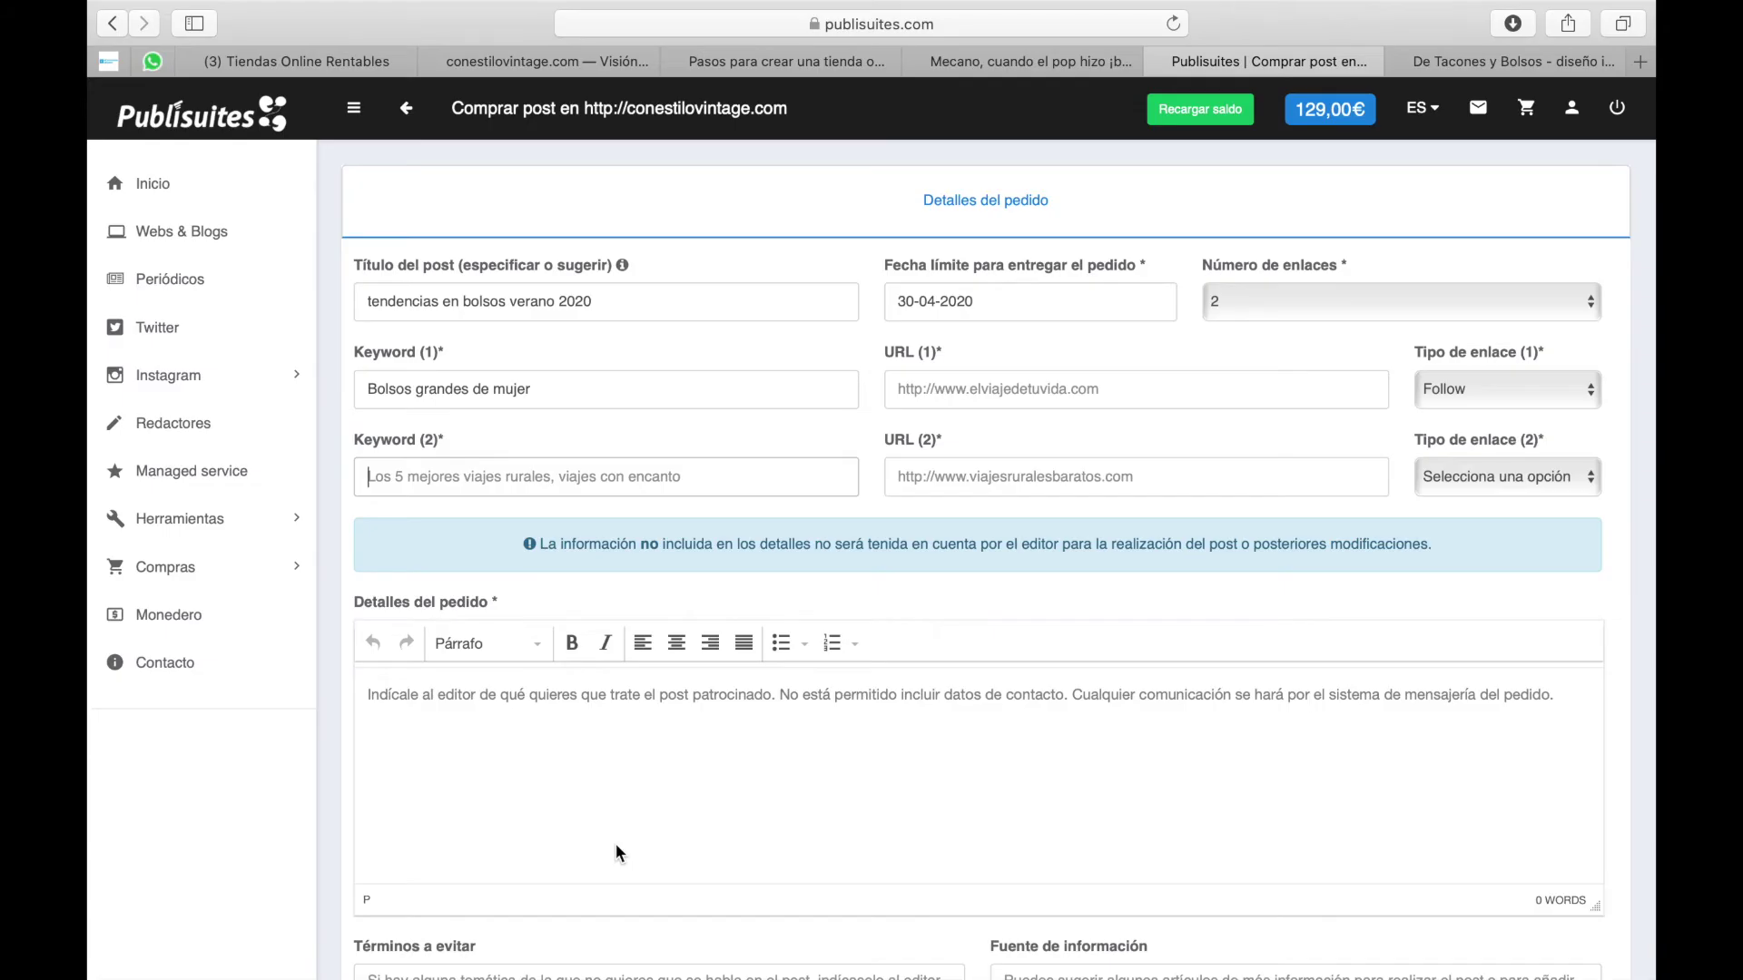
text(malaguet)
key(BackSpace)
key(BackSpace)
key(BackSpace)
key(BackSpace)
text(baba)
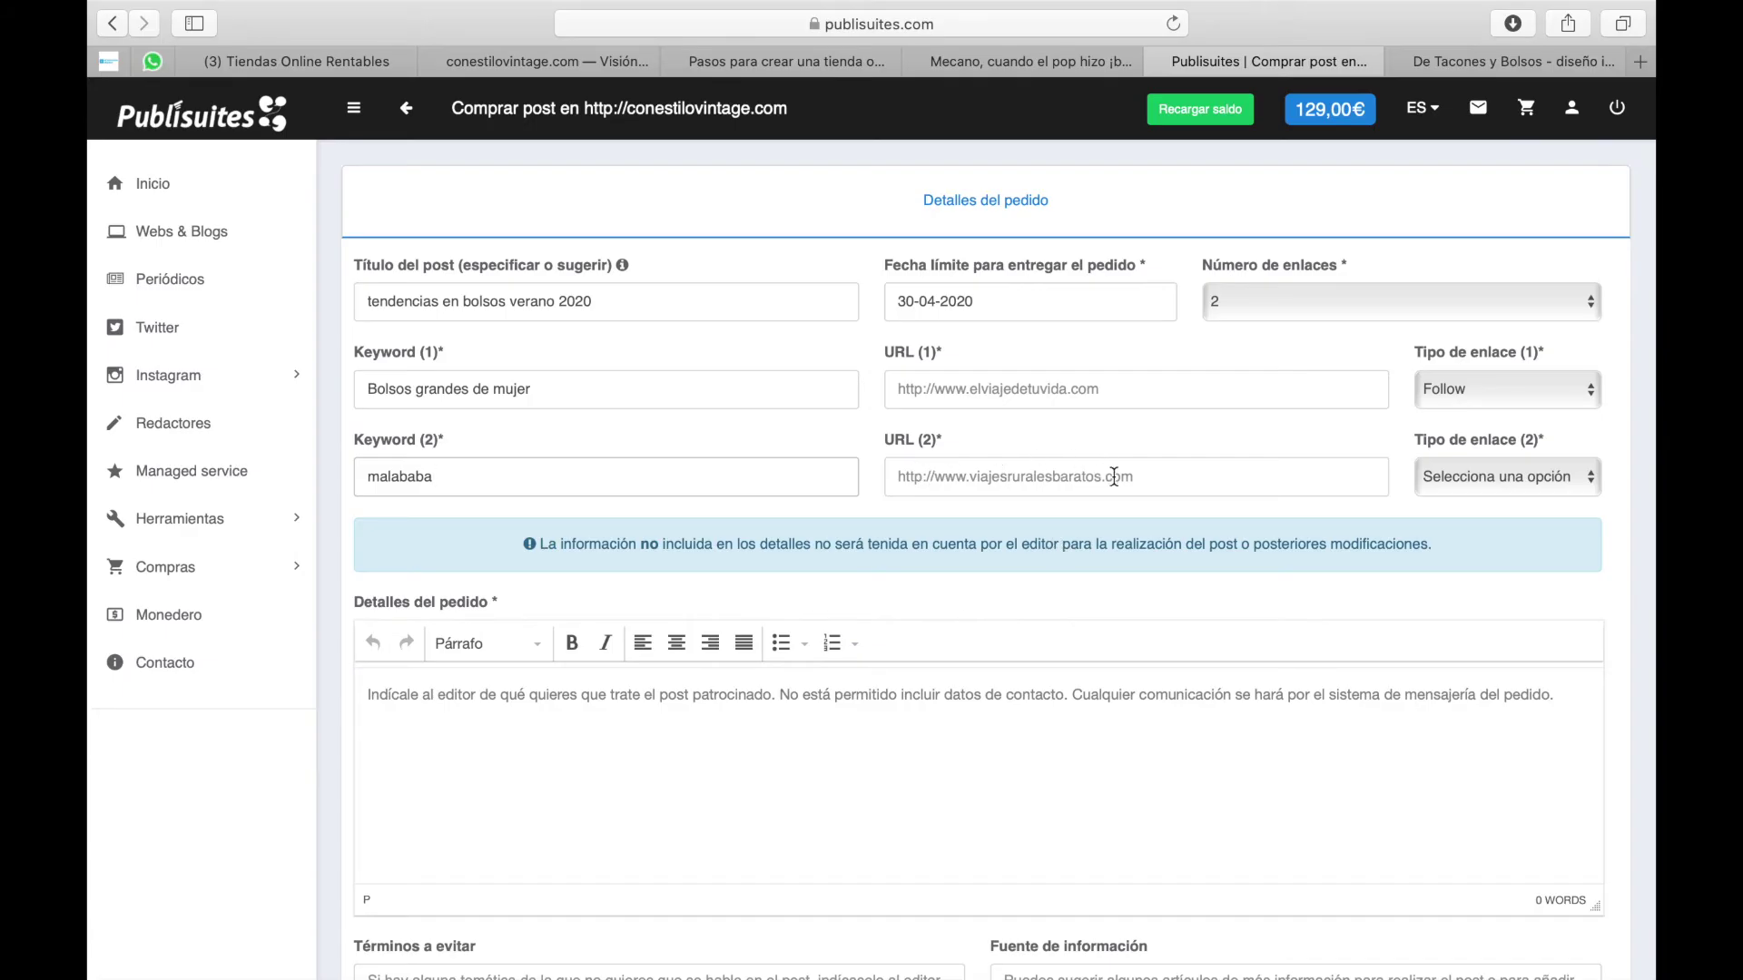
Step: Begin the order details with the line "dentro de las tendencias queremos destacar los bolsos grandes de mujer"
click(526, 701)
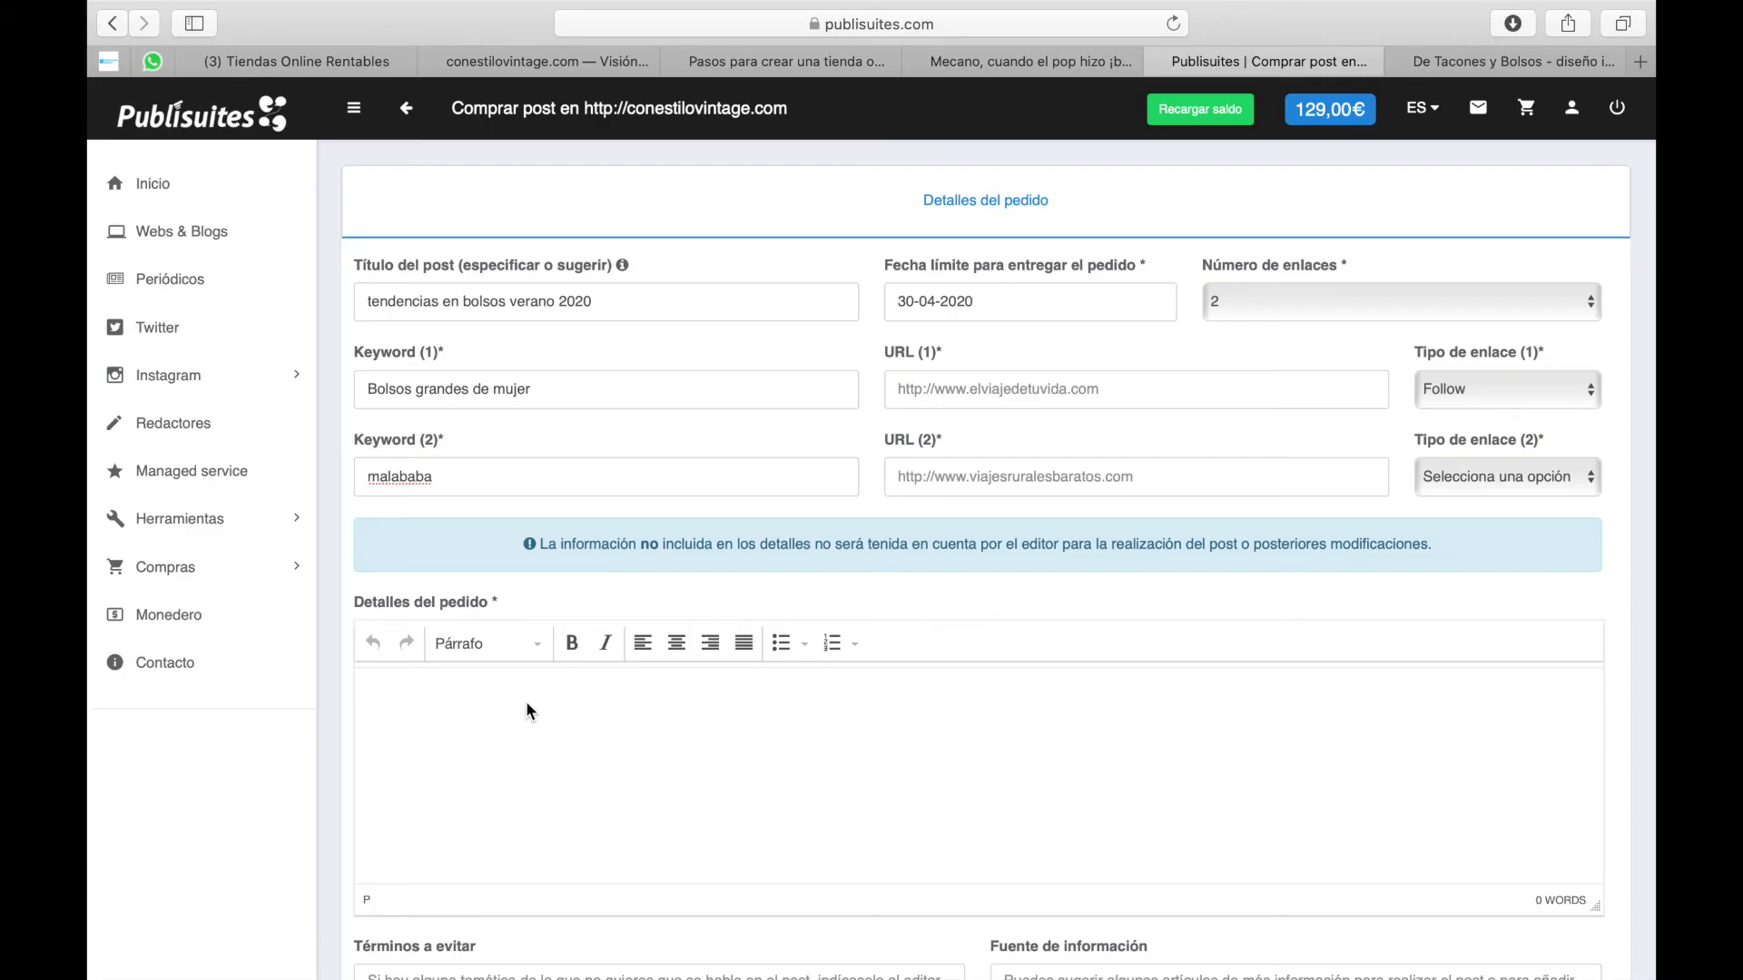
scroll(744, 742, down, 1)
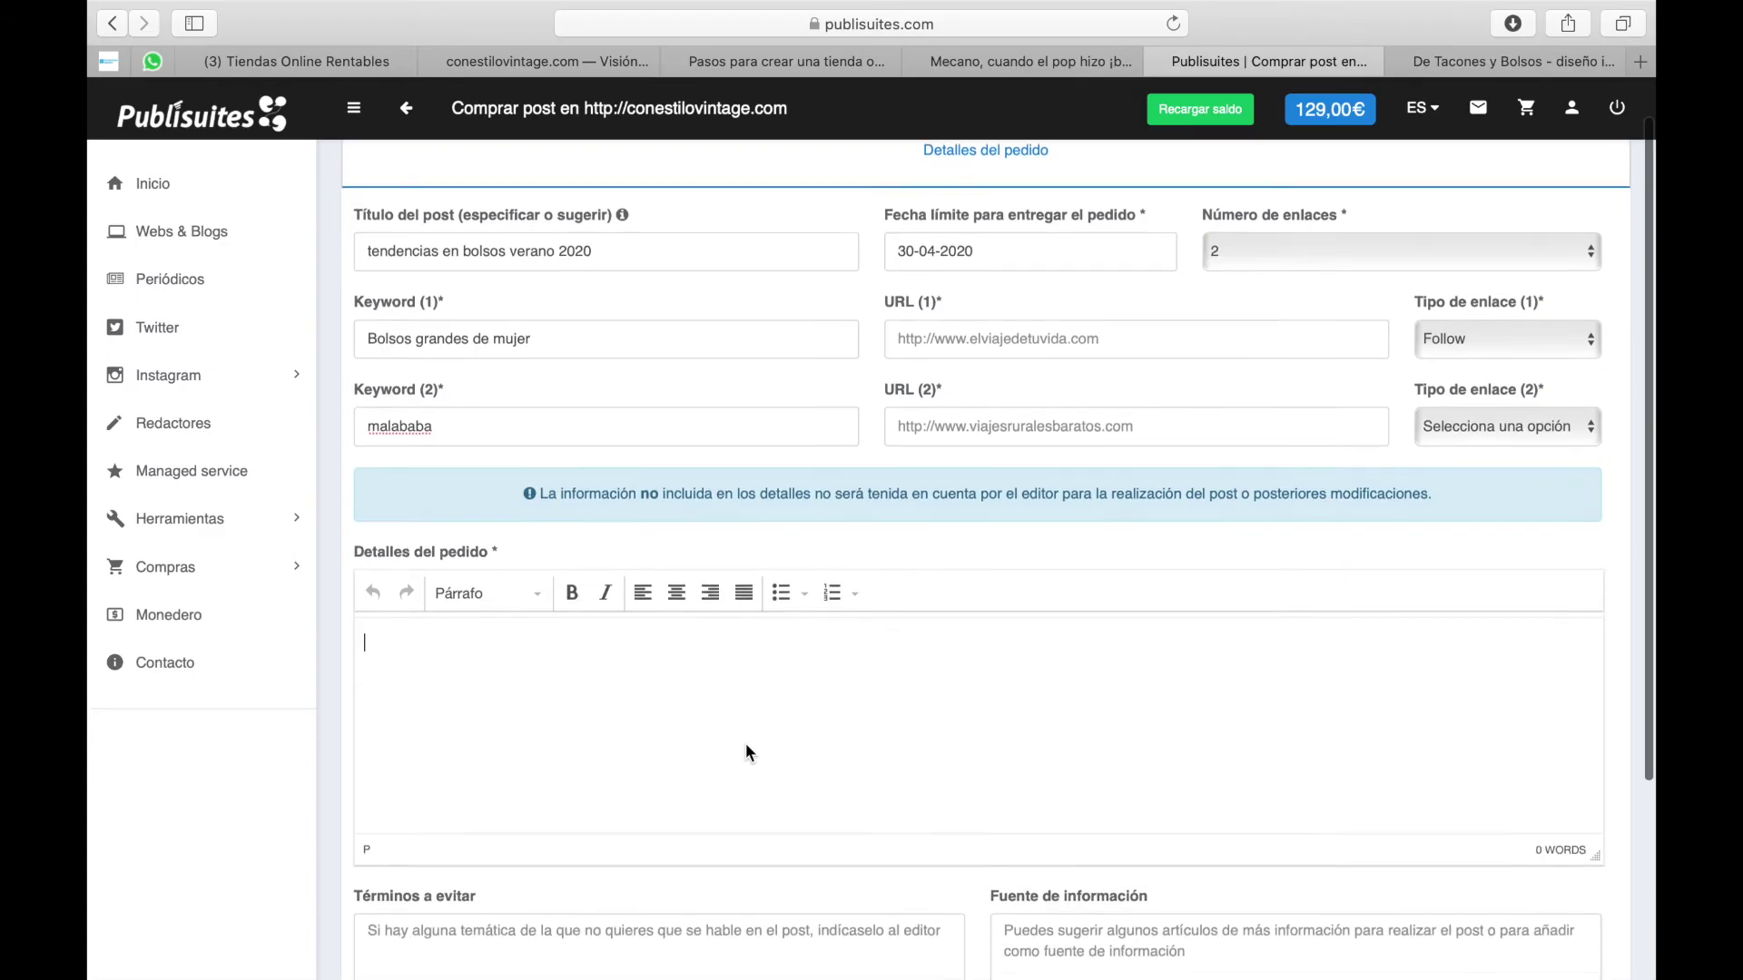
text(sos)
key(BackSpace)
key(BackSpace)
text(dentto d)
key(BackSpace)
key(BackSpace)
key(BackSpace)
key(BackSpace)
text(ro de las tendencias qyeremos)
key(BackSpace)
key(BackSpace)
key(BackSpace)
key(BackSpace)
key(BackSpace)
key(BackSpace)
key(BackSpace)
key(BackSpace)
key(BackSpace)
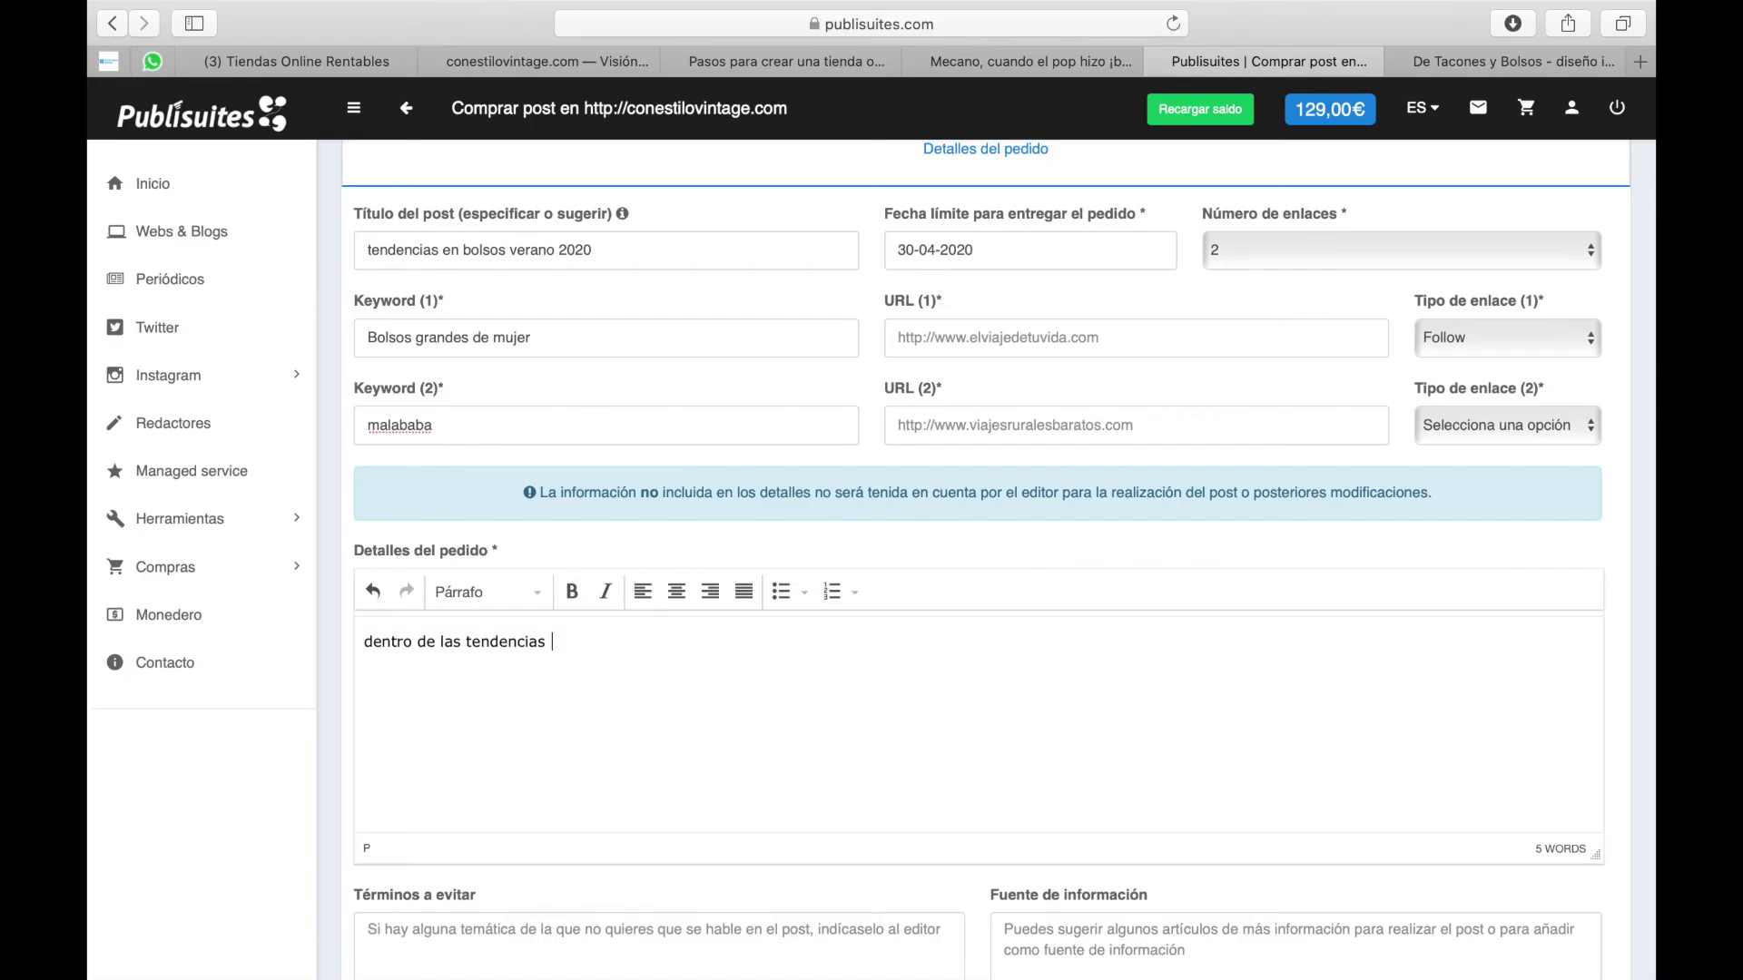
text(queremos destacar los bolsos t)
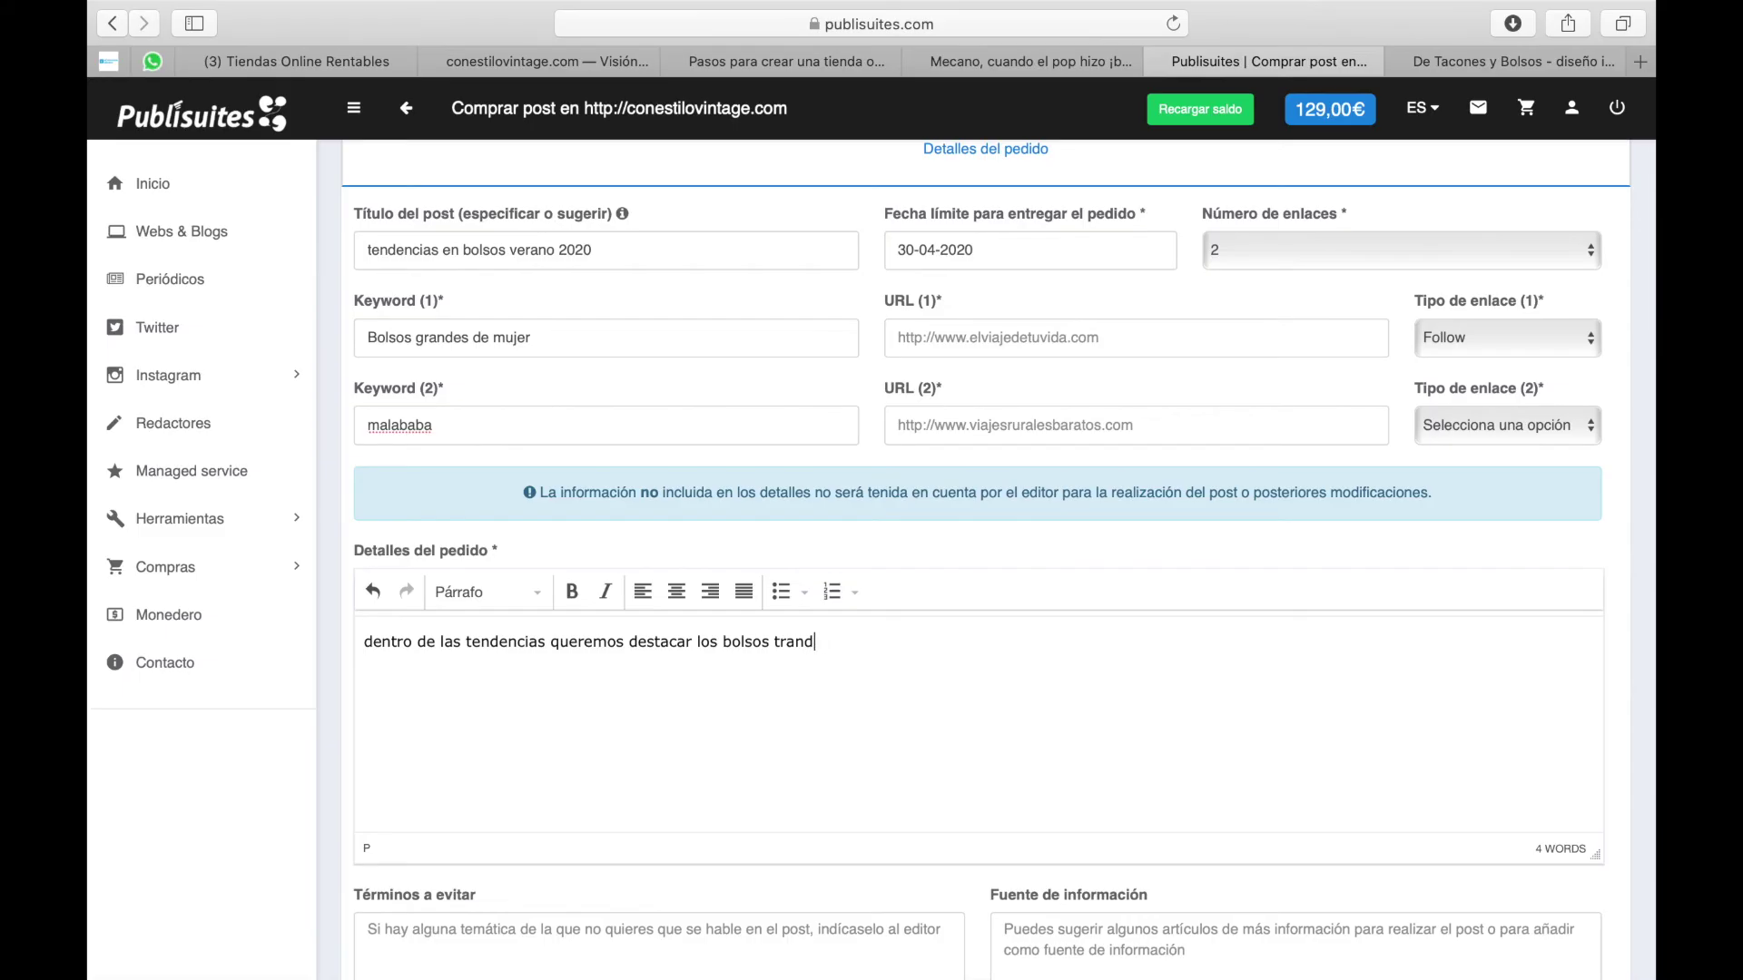
key(BackSpace)
text(grandes de muj)
text(er)
Step: Add the line "y mencionar los de malababa" to the order details and make the second link a Follow link
key(Return)
text(y menci)
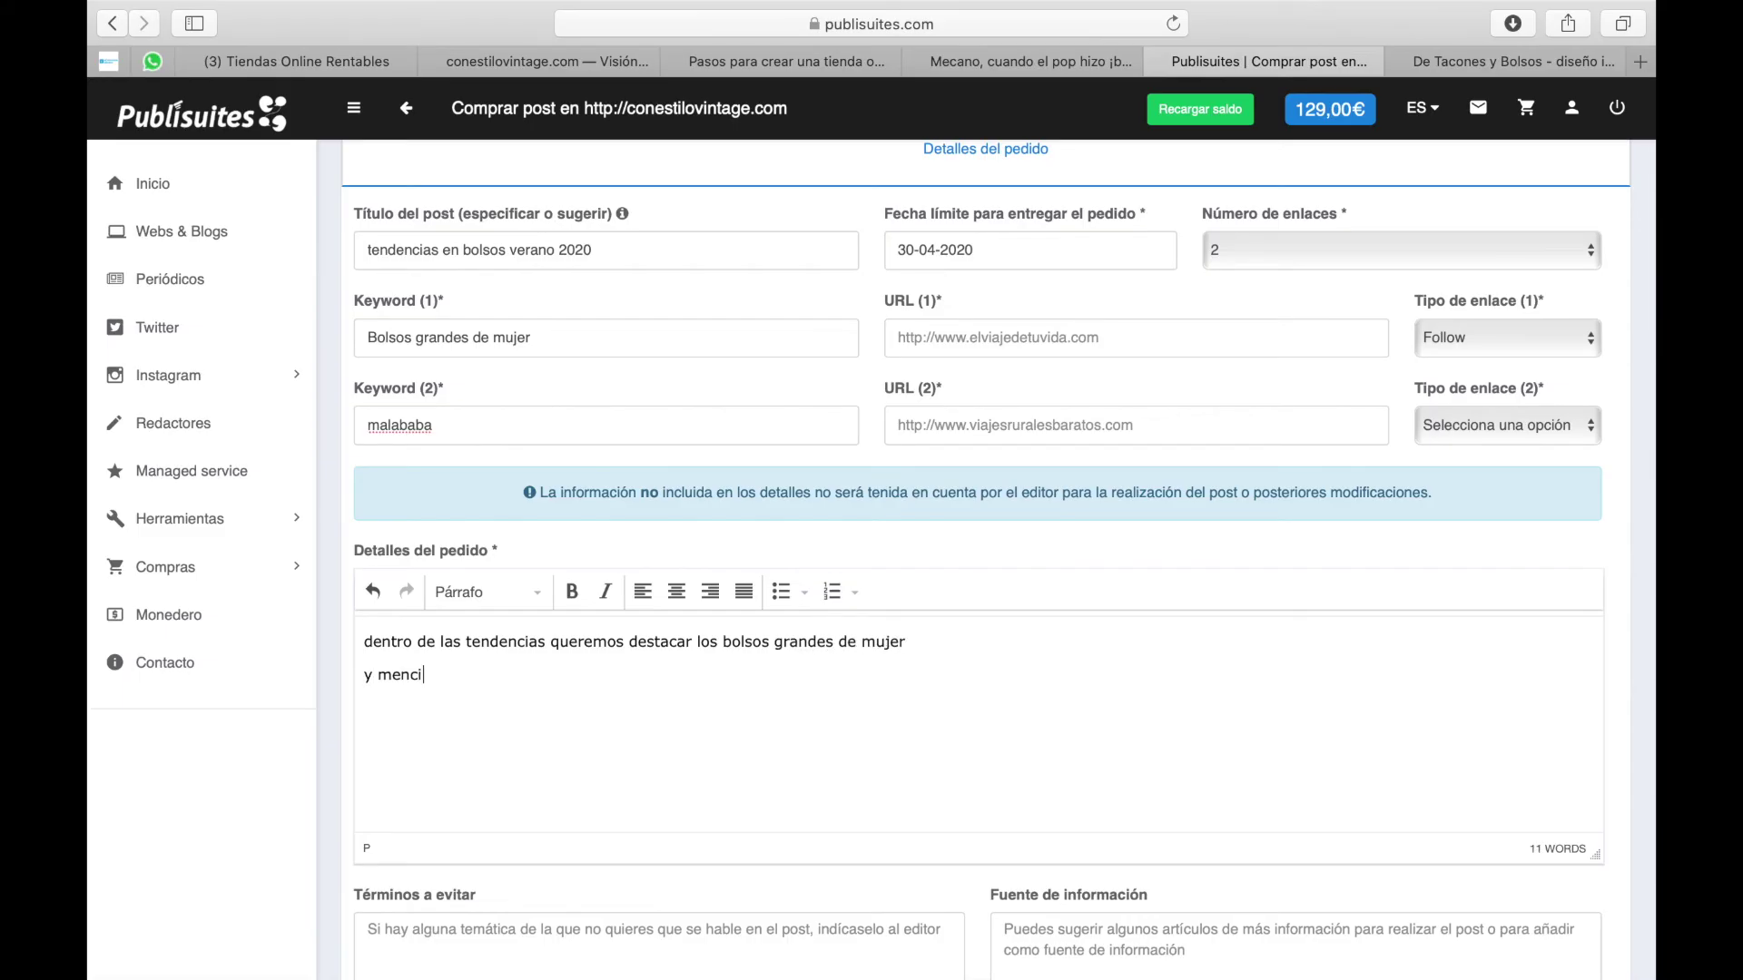
text(onar los de malababa)
click(1489, 436)
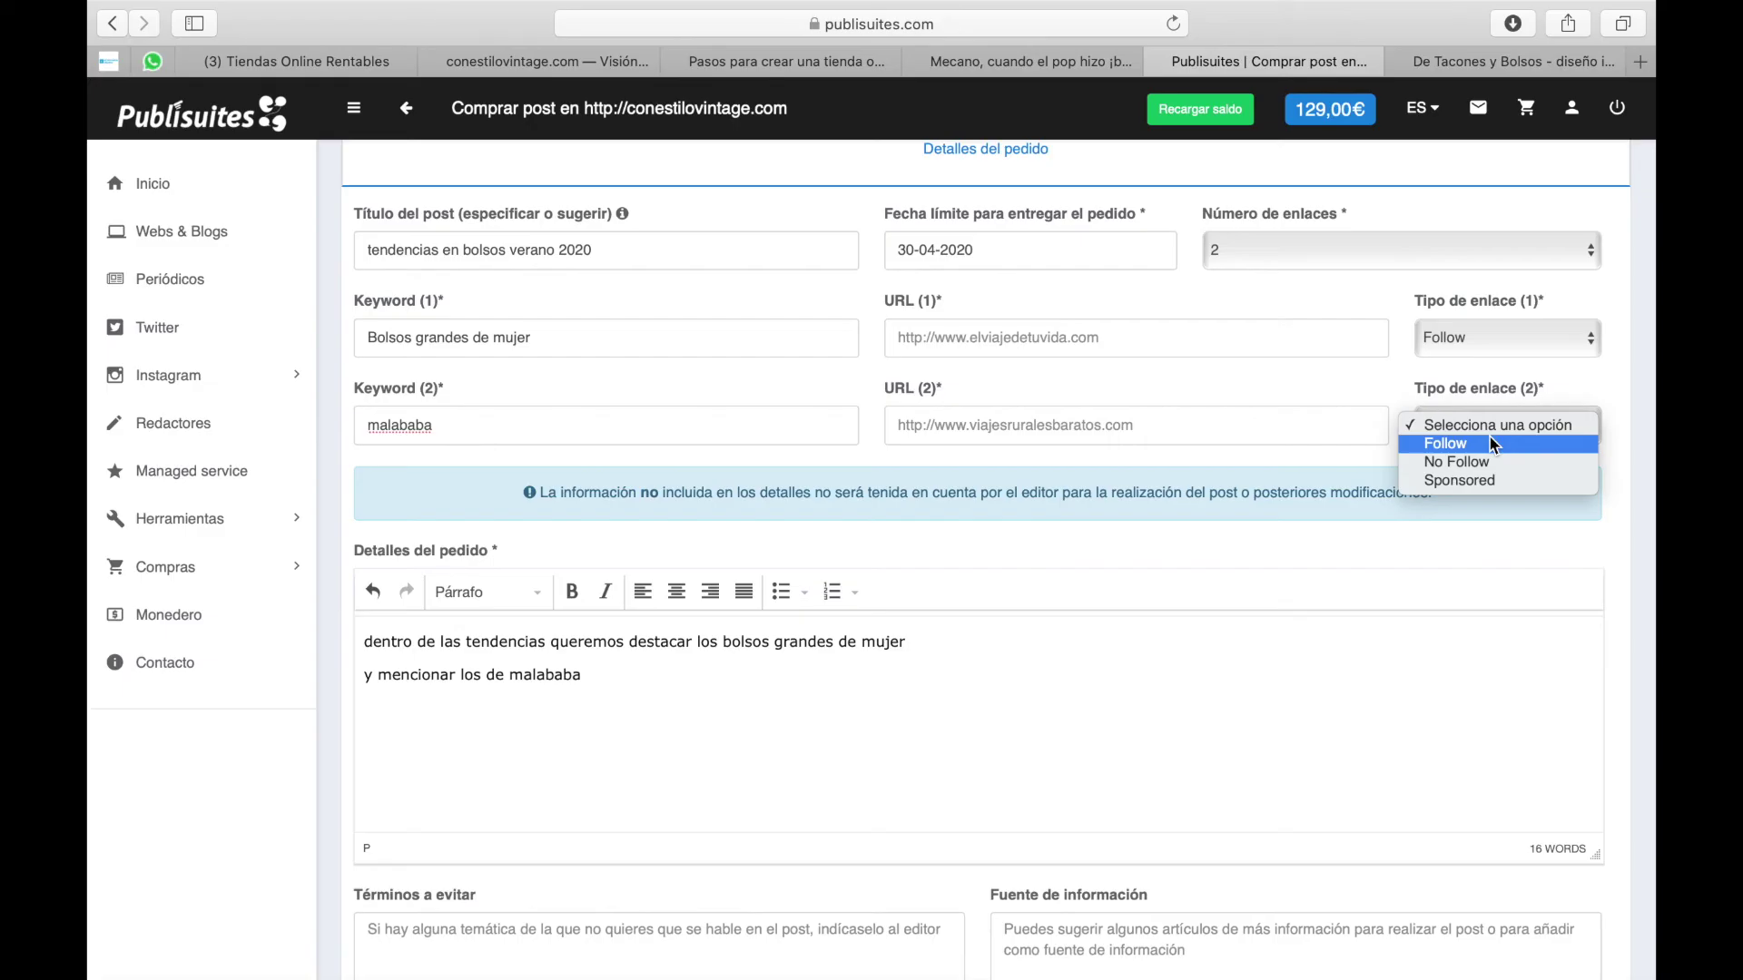
click(1480, 446)
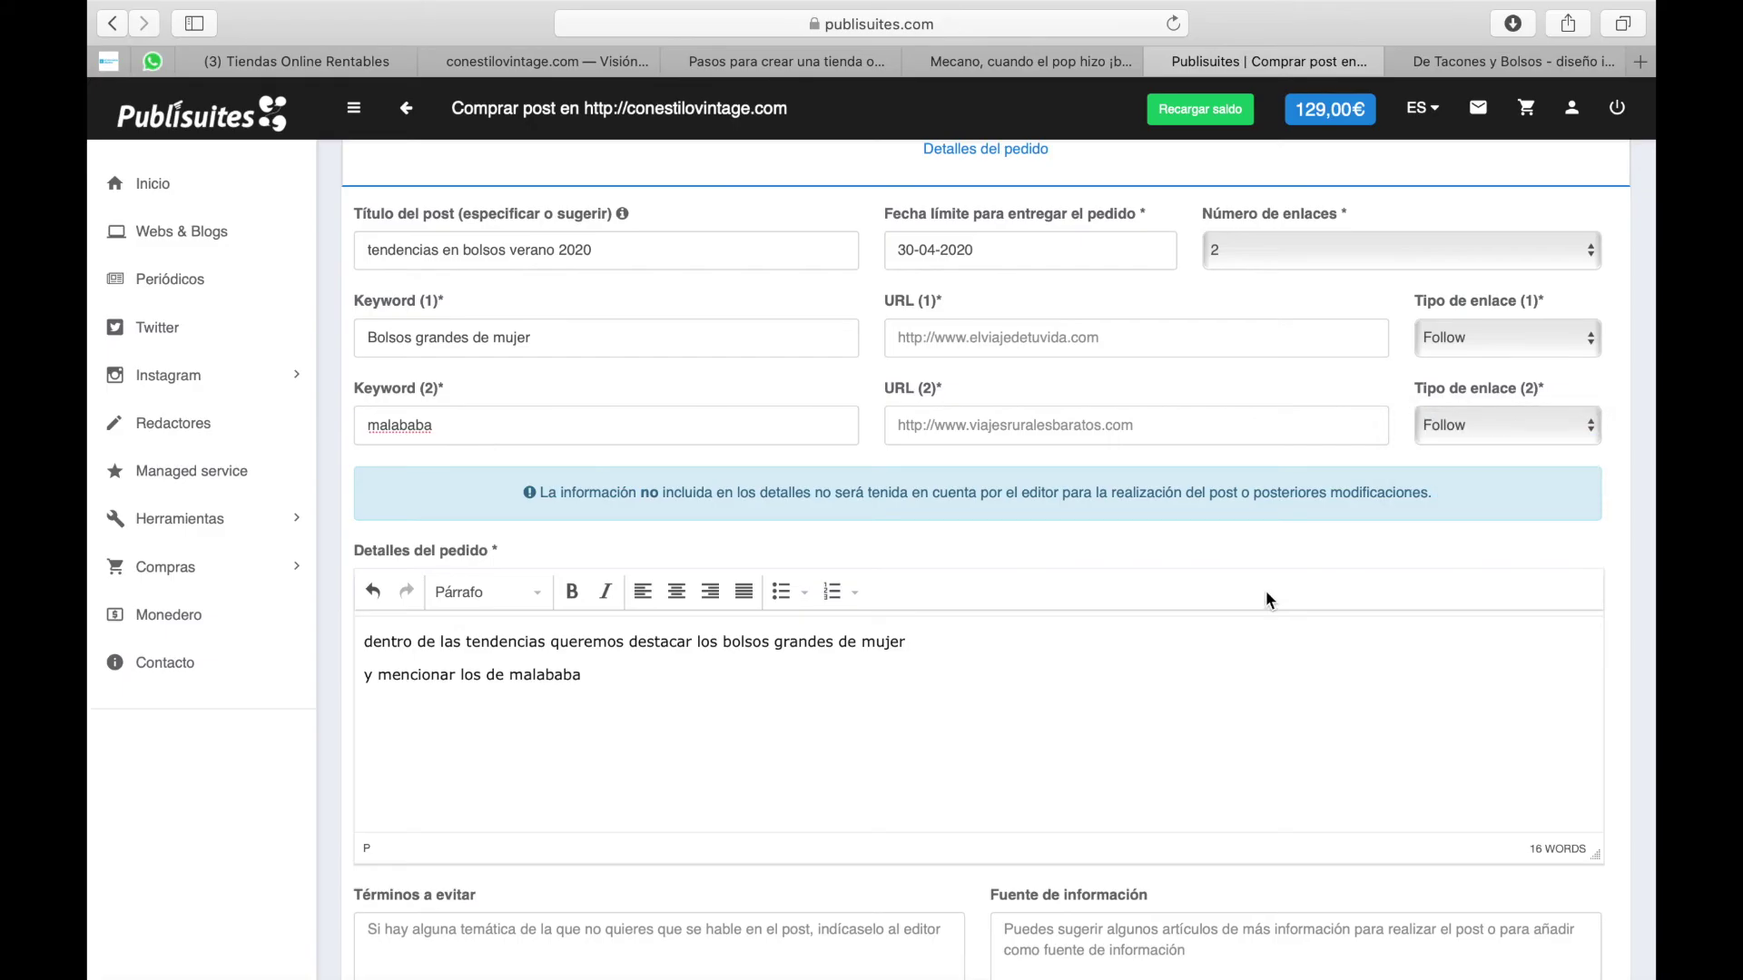
click(993, 331)
text(ht)
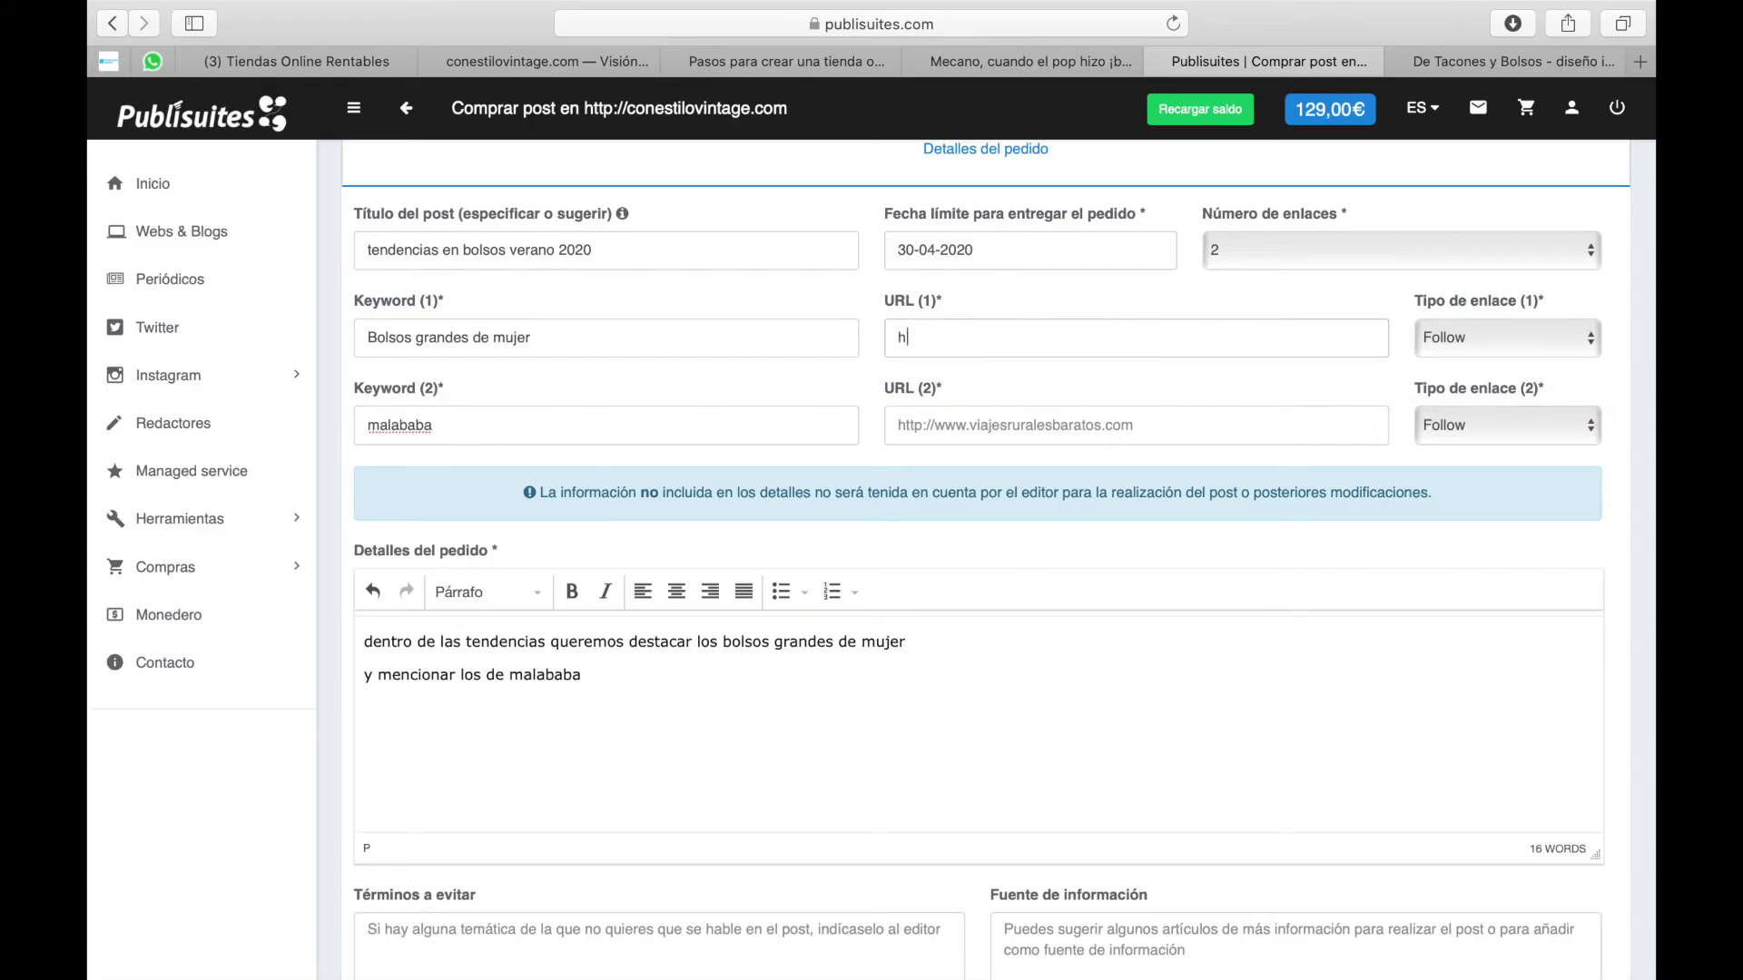
key(BackSpace)
key(BackSpace)
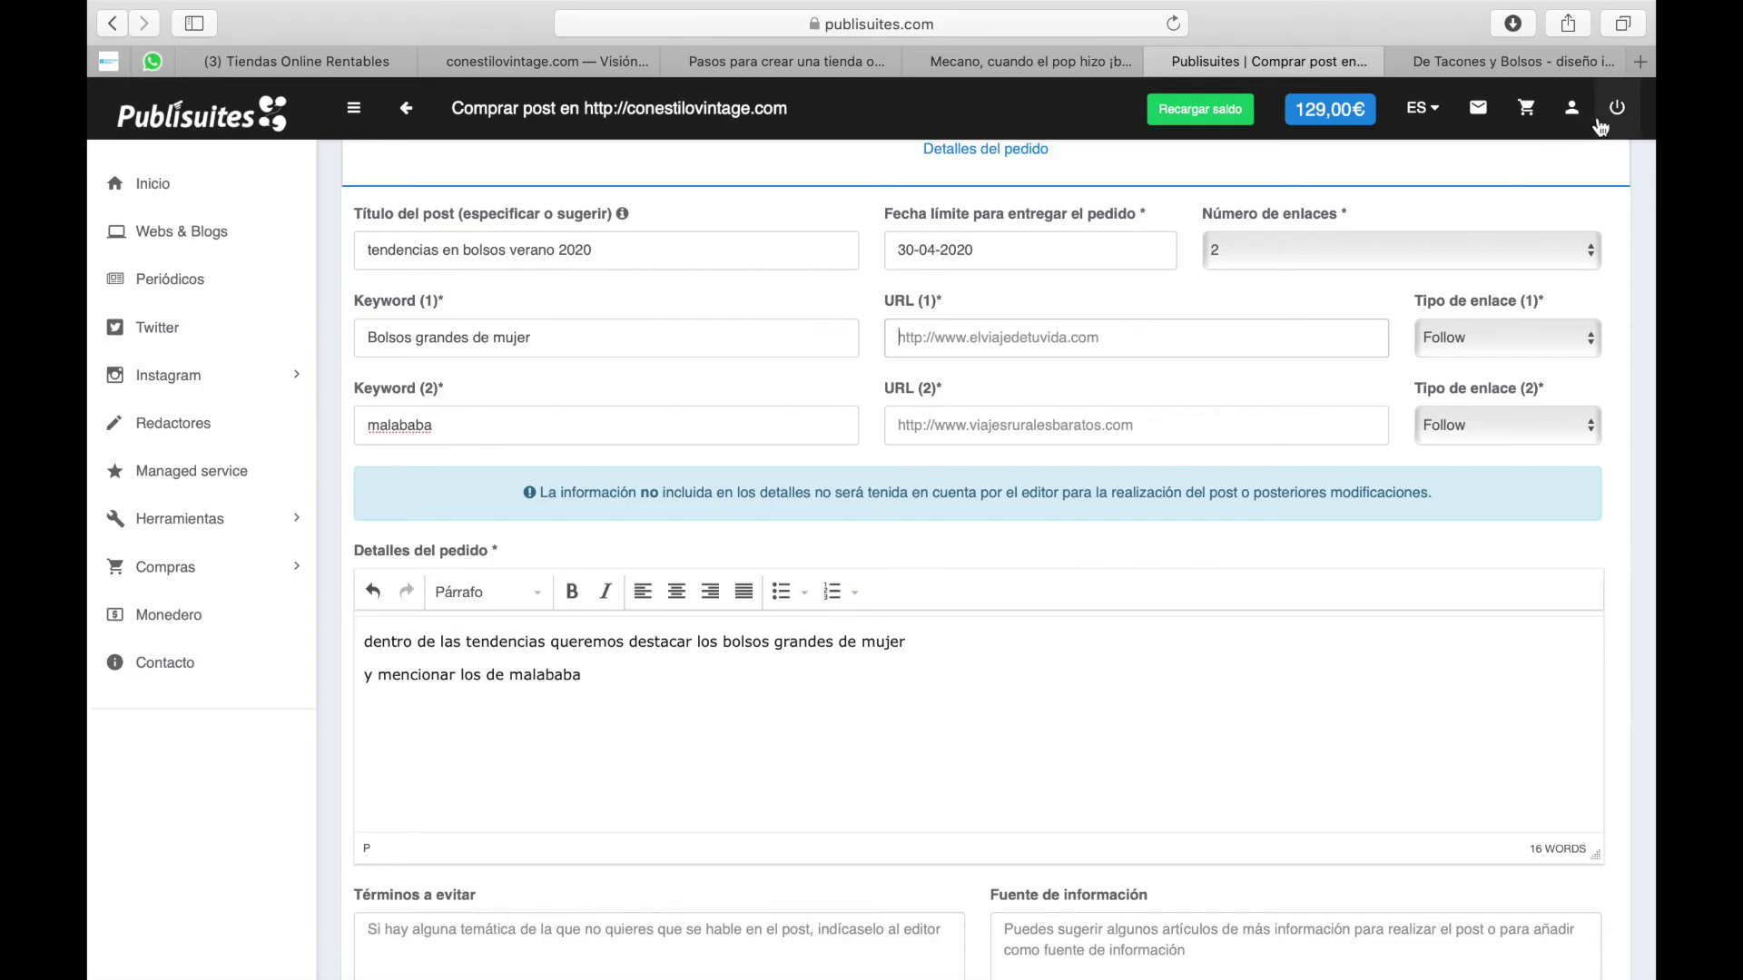
Step: Open malababa.com in a new tab, choose Spain as the shipping country and copy the store's address
click(1639, 61)
text(mal)
key(Return)
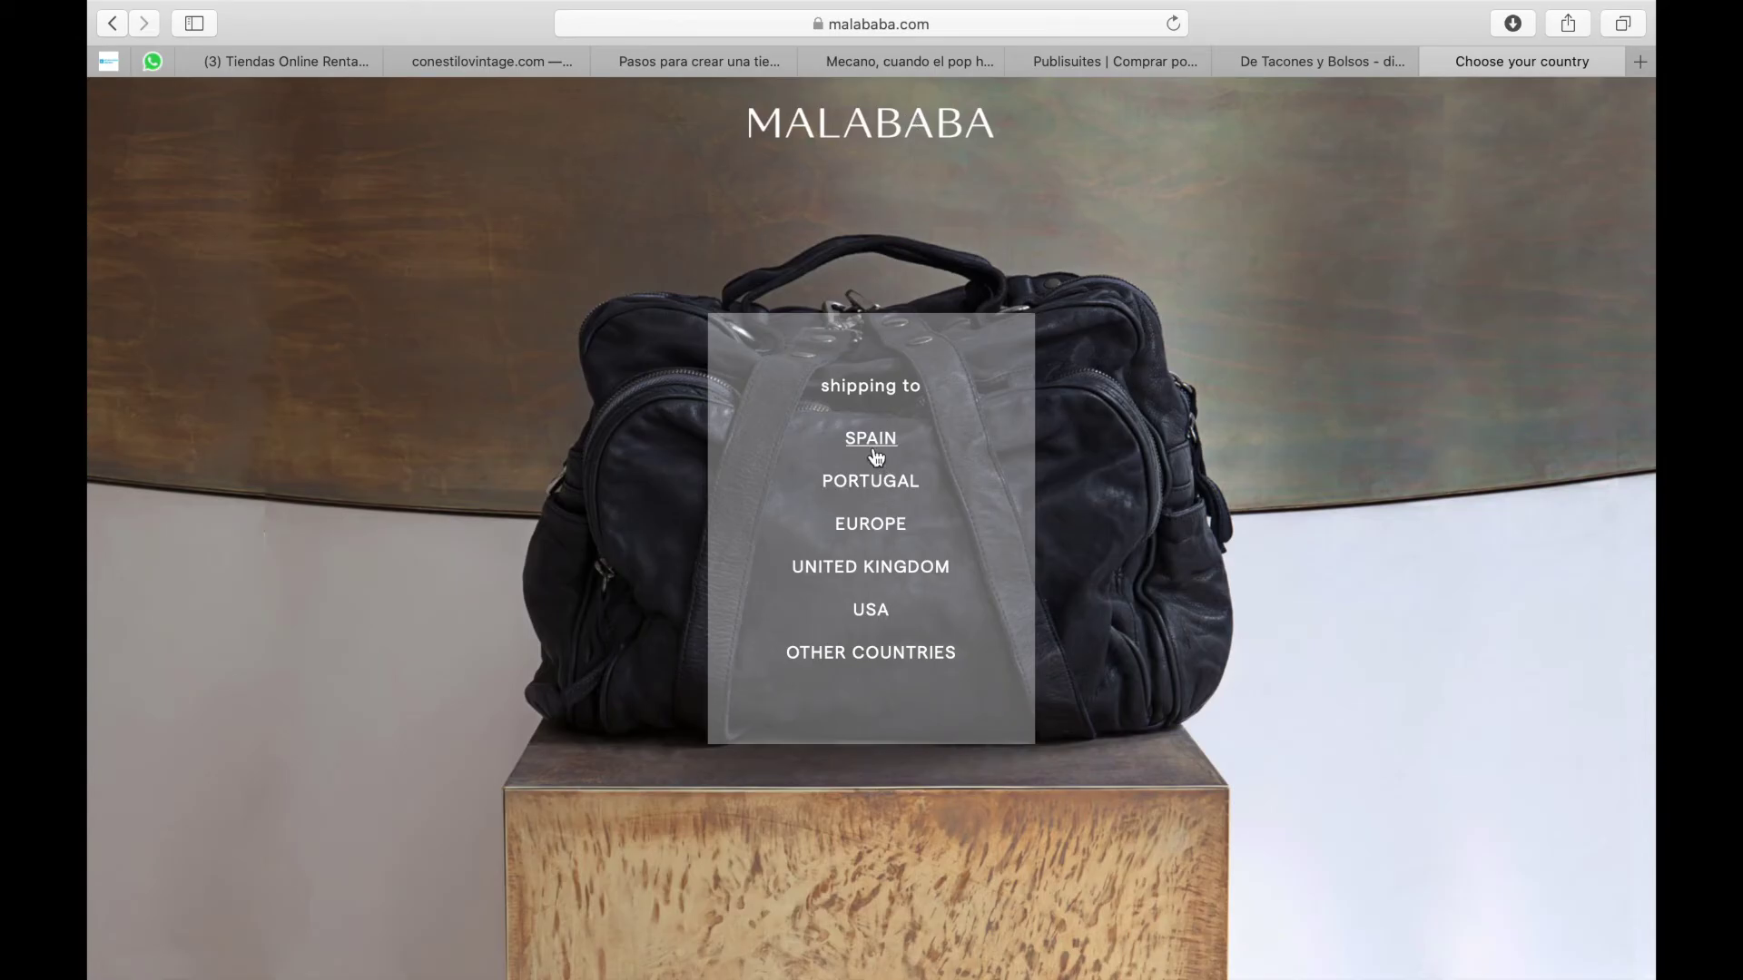
click(848, 438)
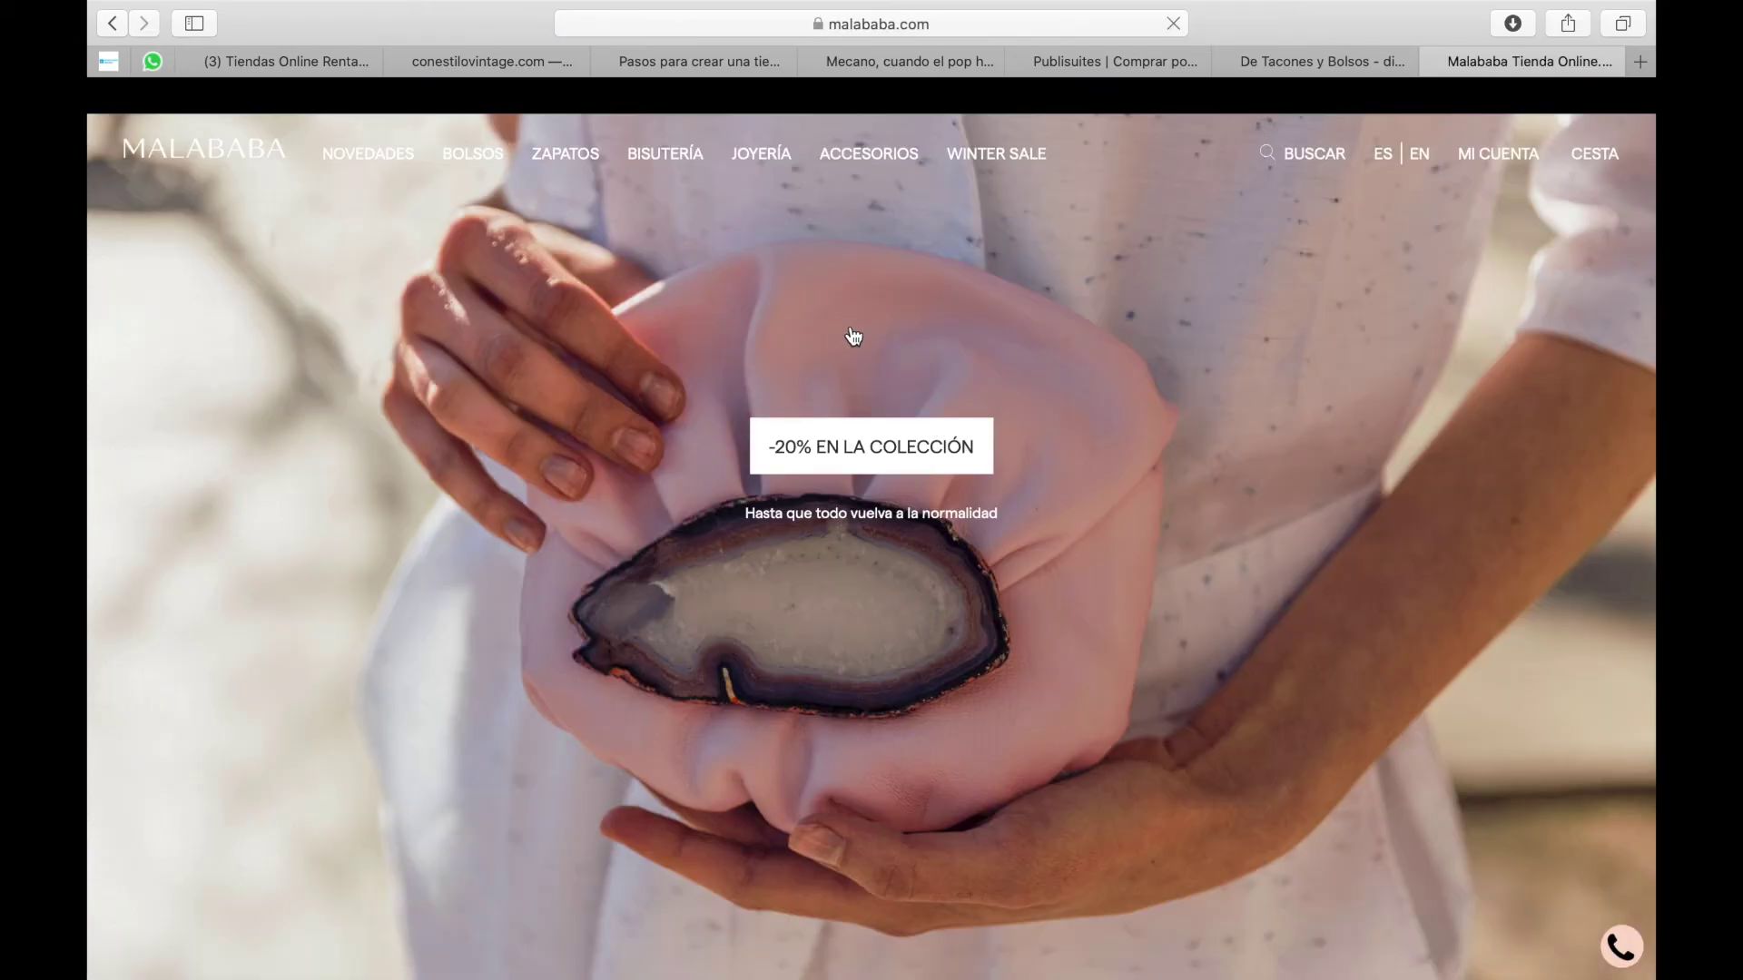
click(1031, 22)
key(super+c)
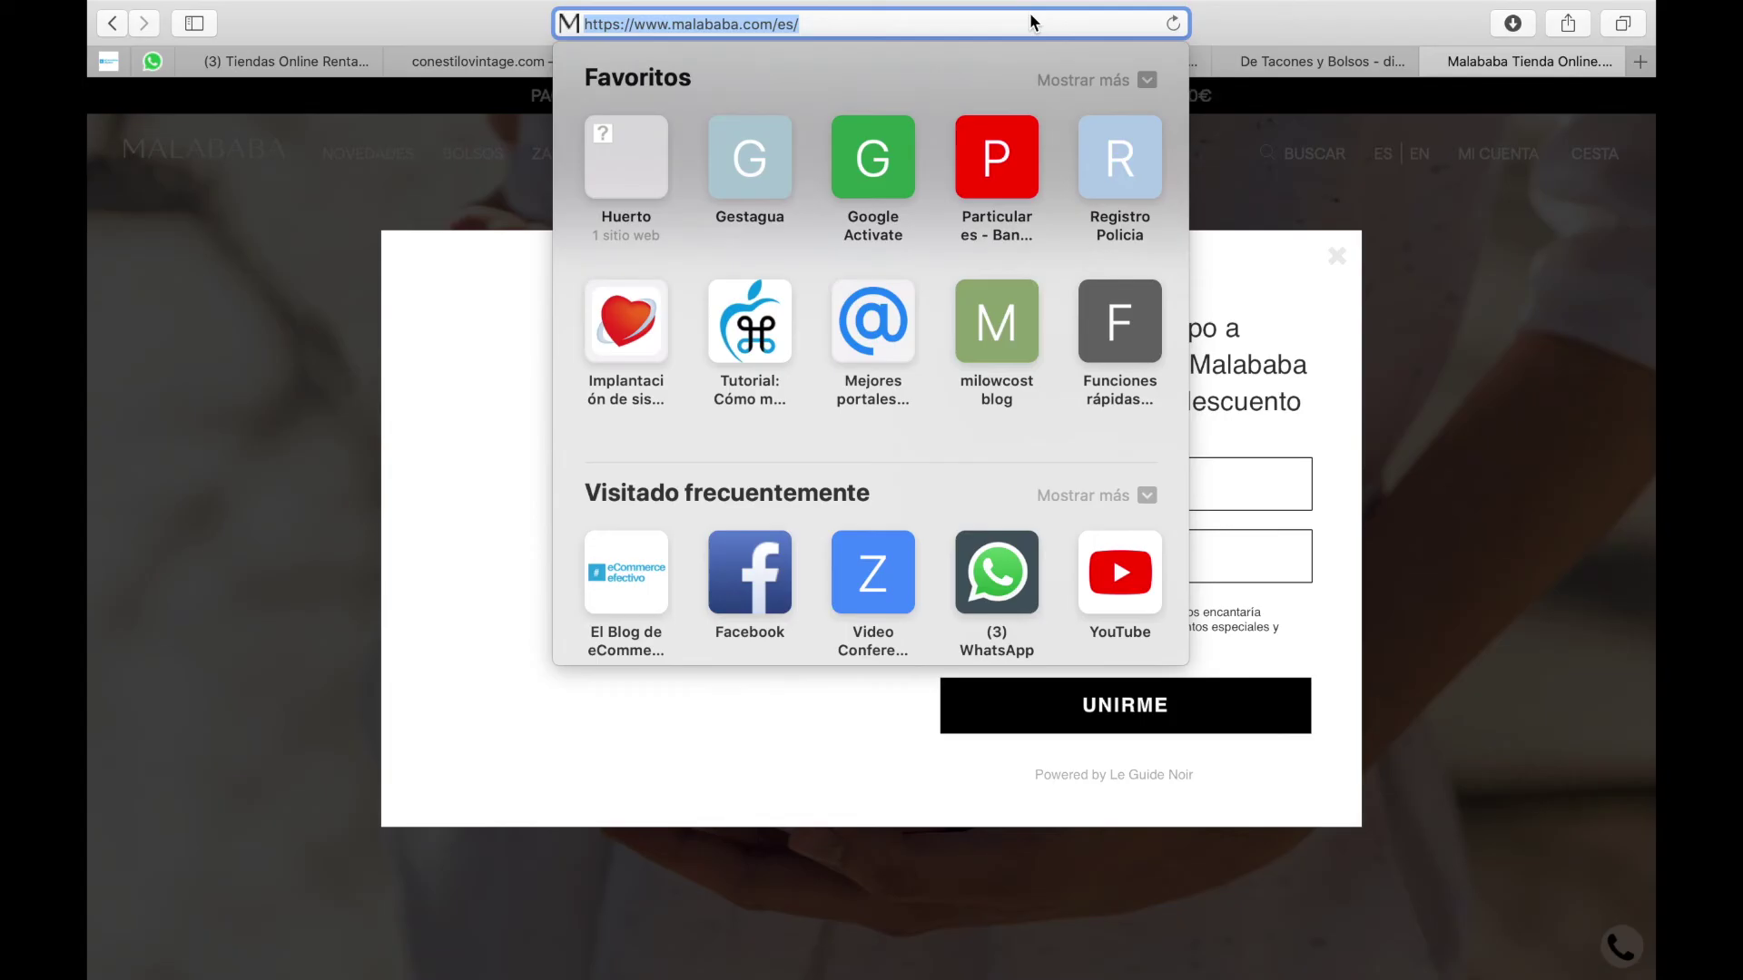
click(1115, 54)
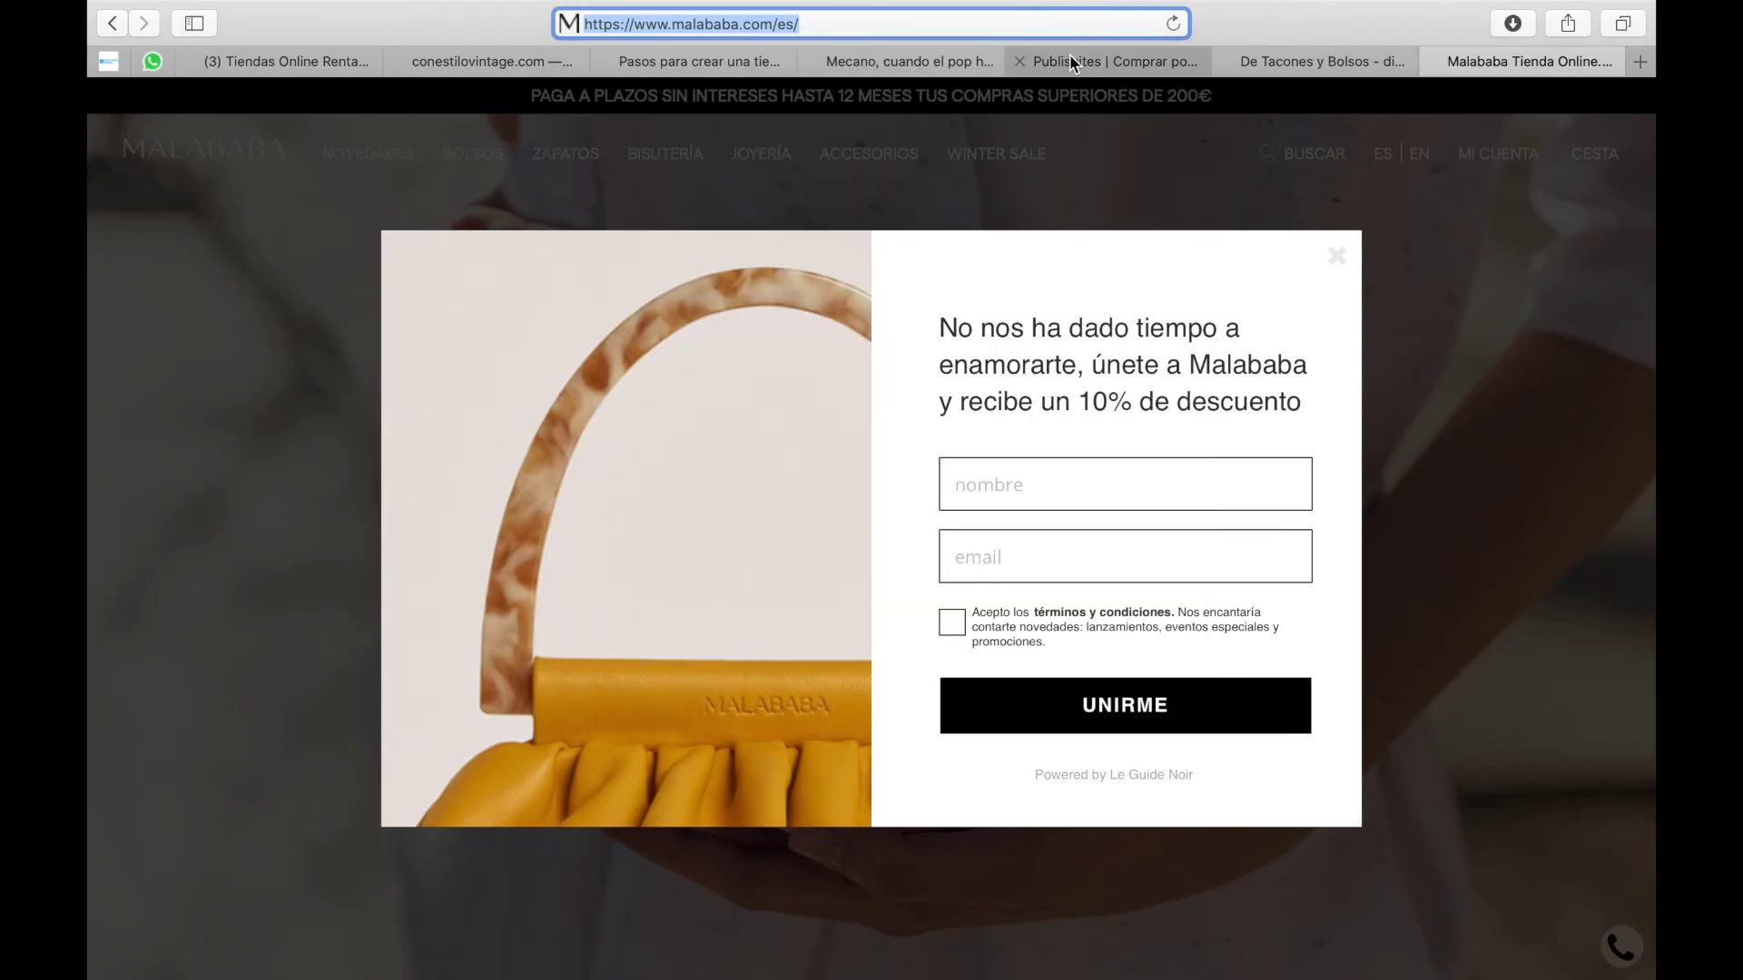
click(1105, 65)
key(super+v)
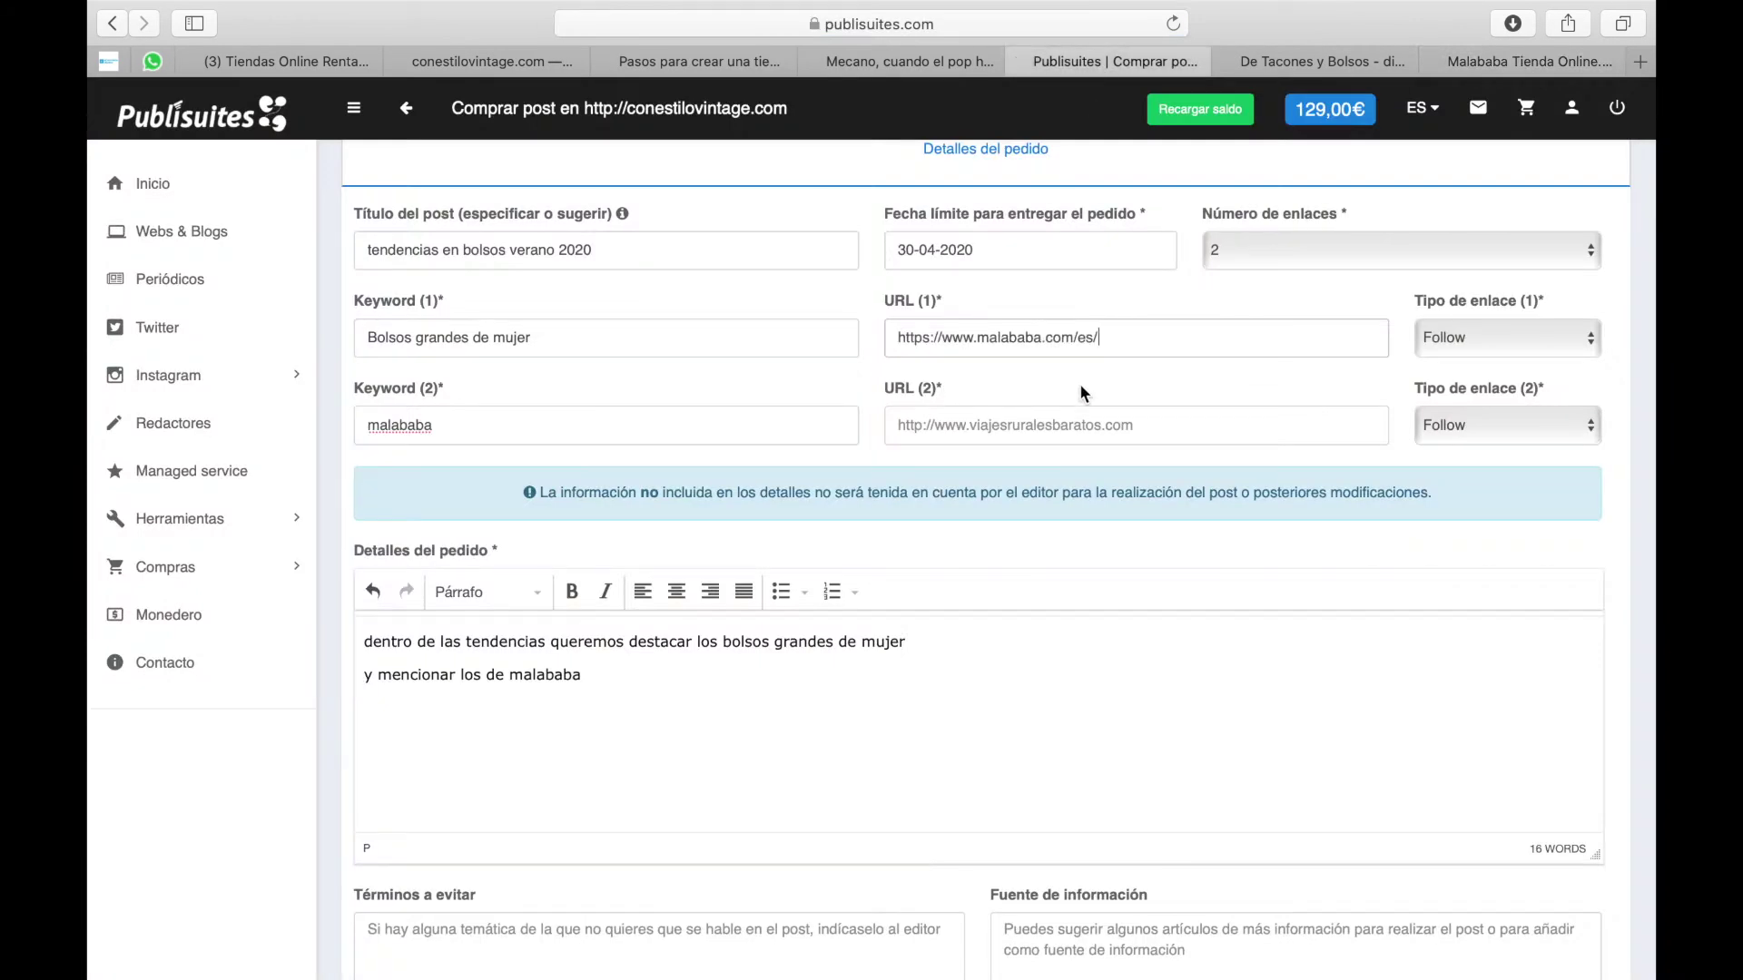
key(super+z)
click(1077, 405)
key(super+v)
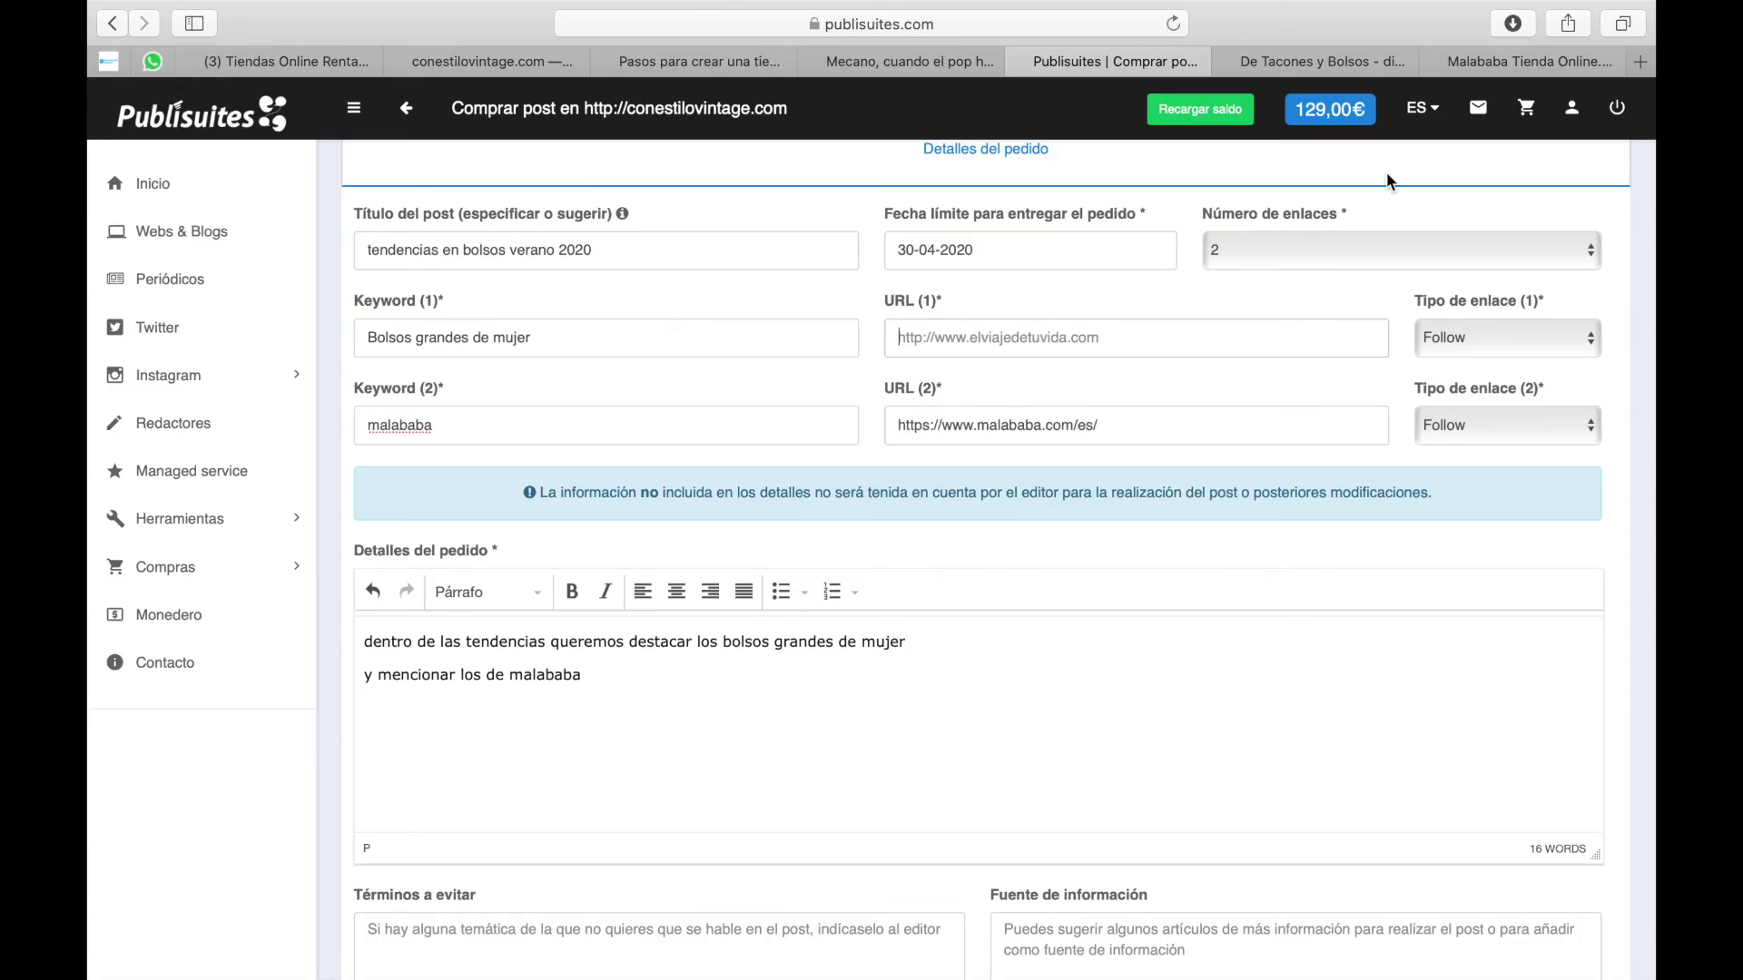
Step: Switch to the Malababa shop, dismiss the newsletter pop-up, open the "Bolsos grandes" category and take its page address
click(1512, 61)
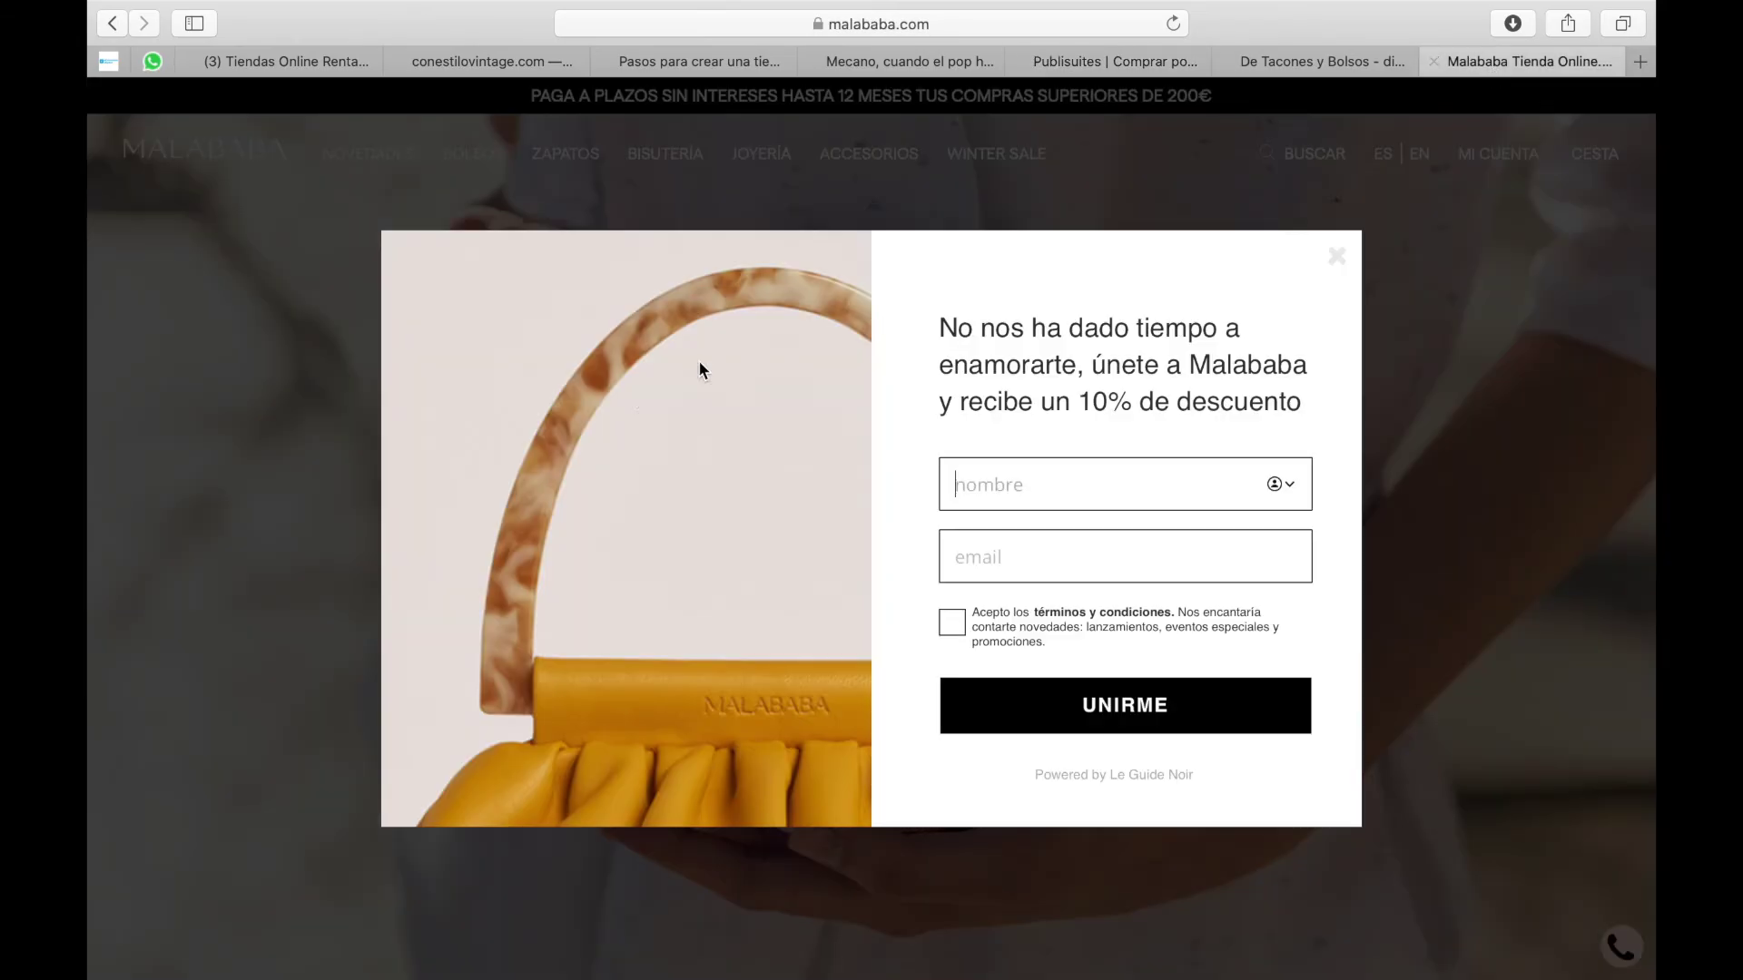
click(1337, 262)
mouse_move(470, 163)
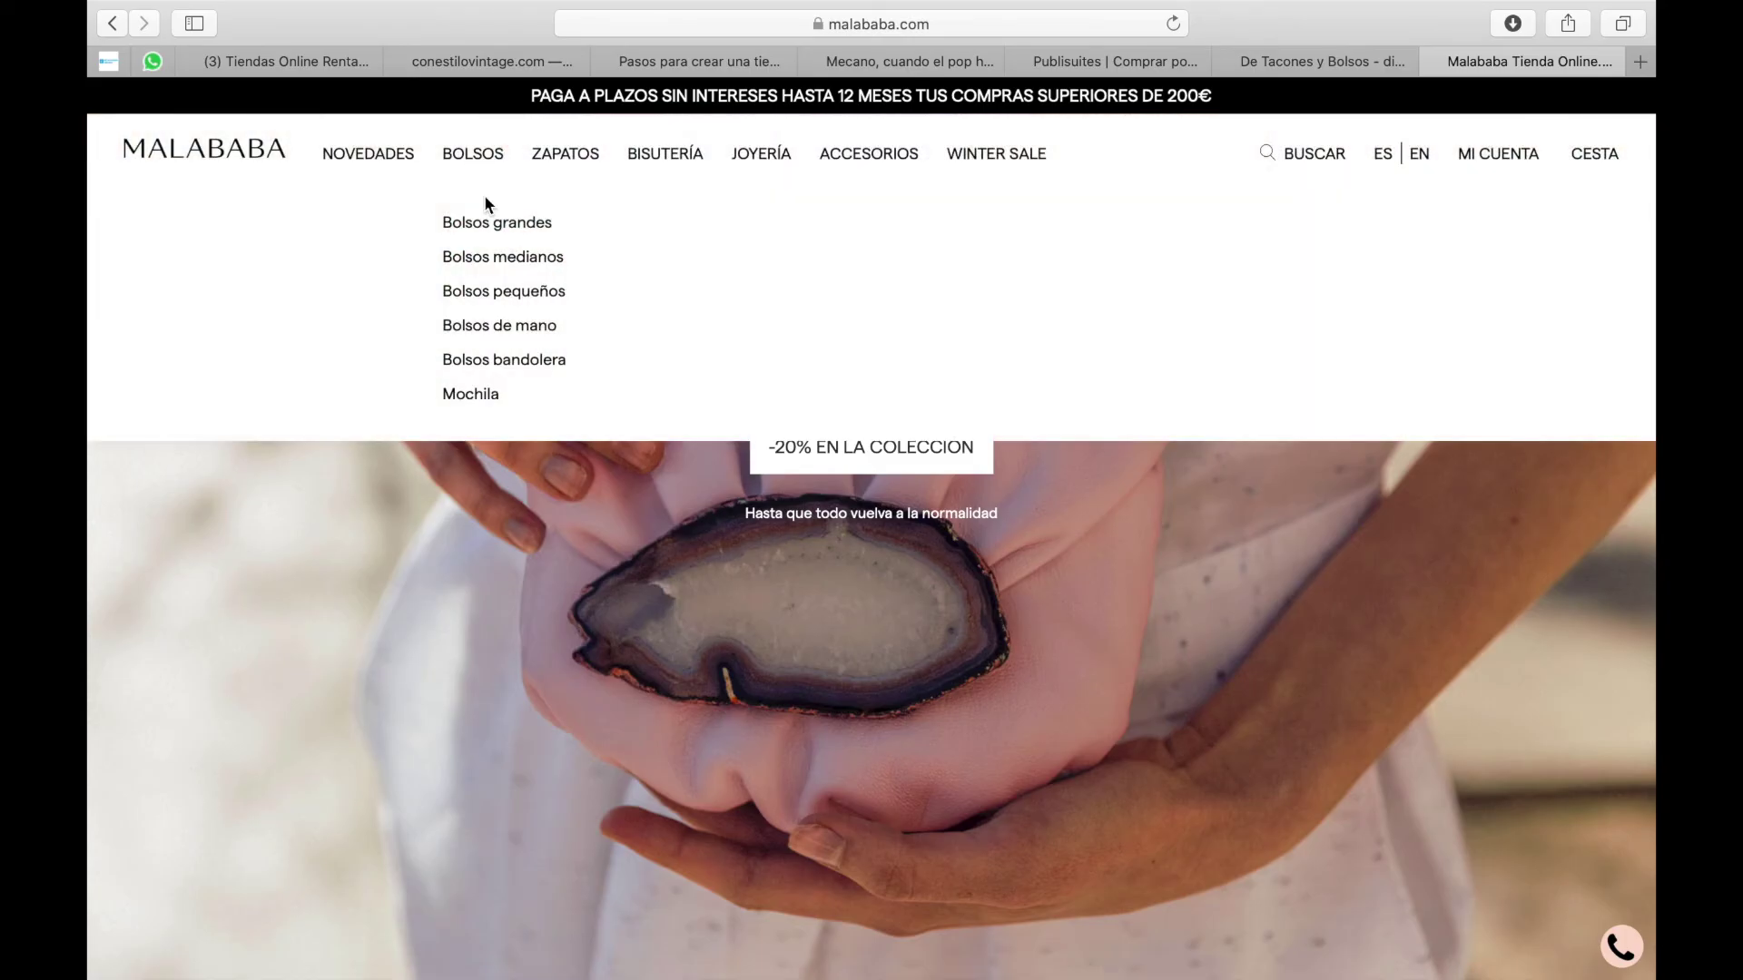
click(498, 227)
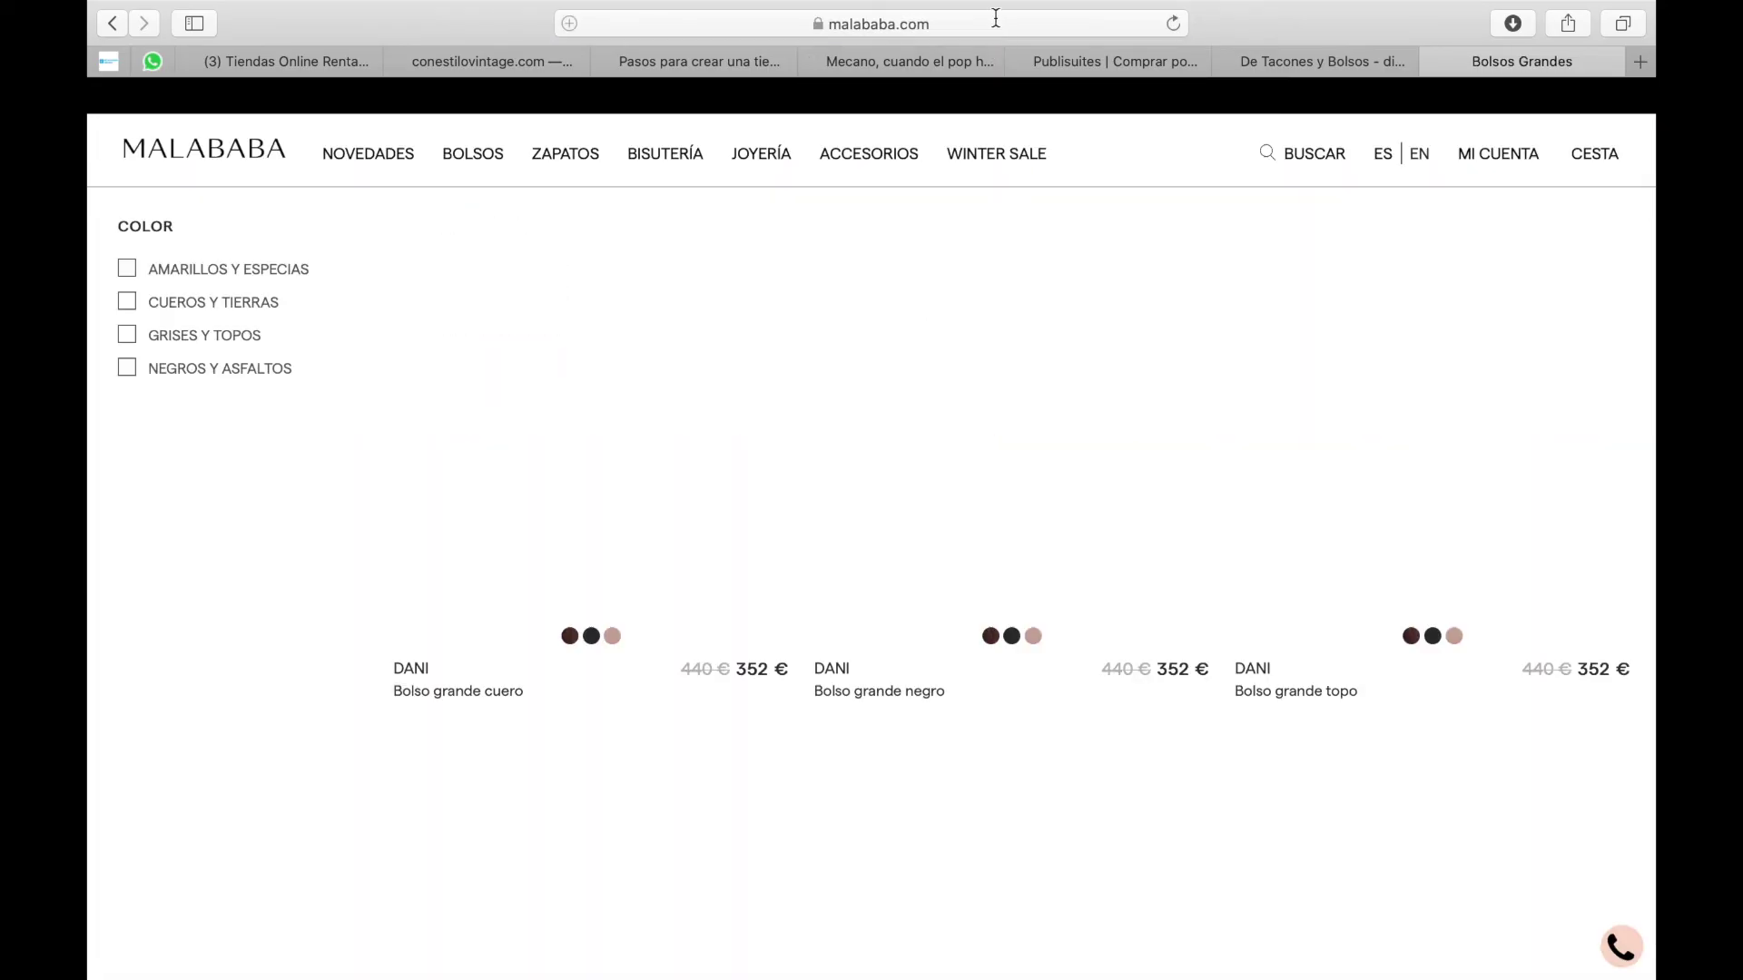
click(995, 16)
click(1362, 59)
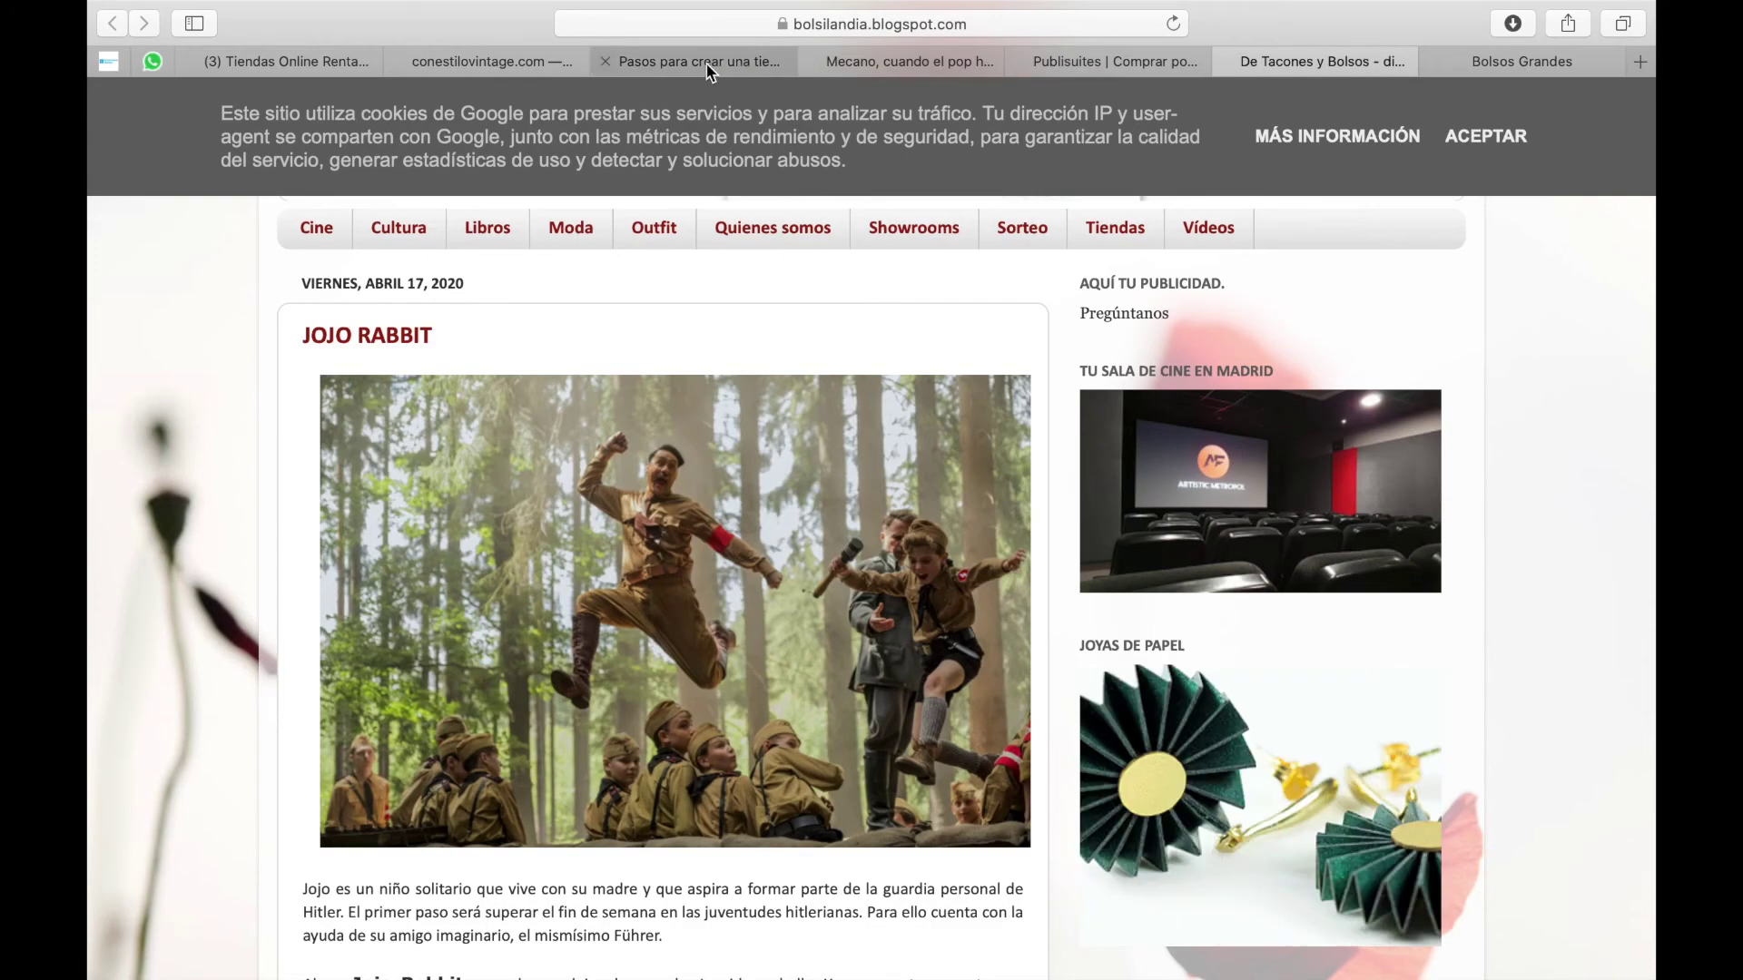
click(1081, 62)
click(1005, 330)
text(https://www.malababa.com/es/bolsos/bolsos-grandes)
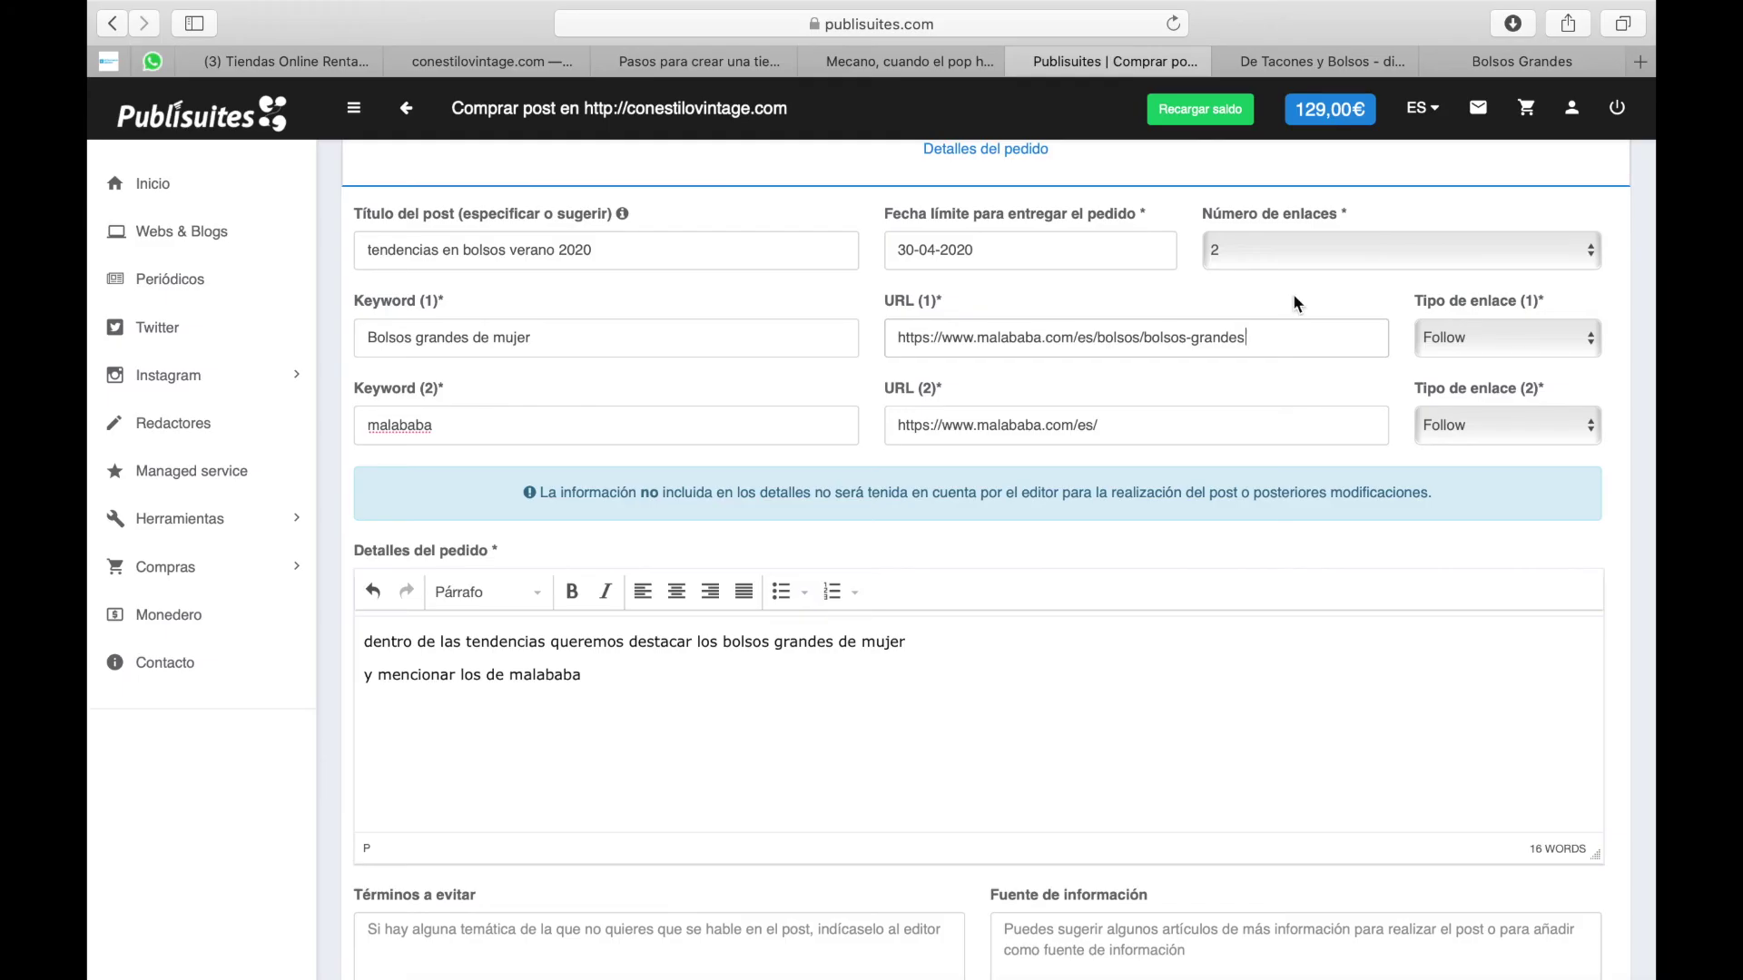
Step: Review the filled-in post order without adding it to the cart and go back to the Webs & Blogs listing
scroll(1425, 592, down, 3)
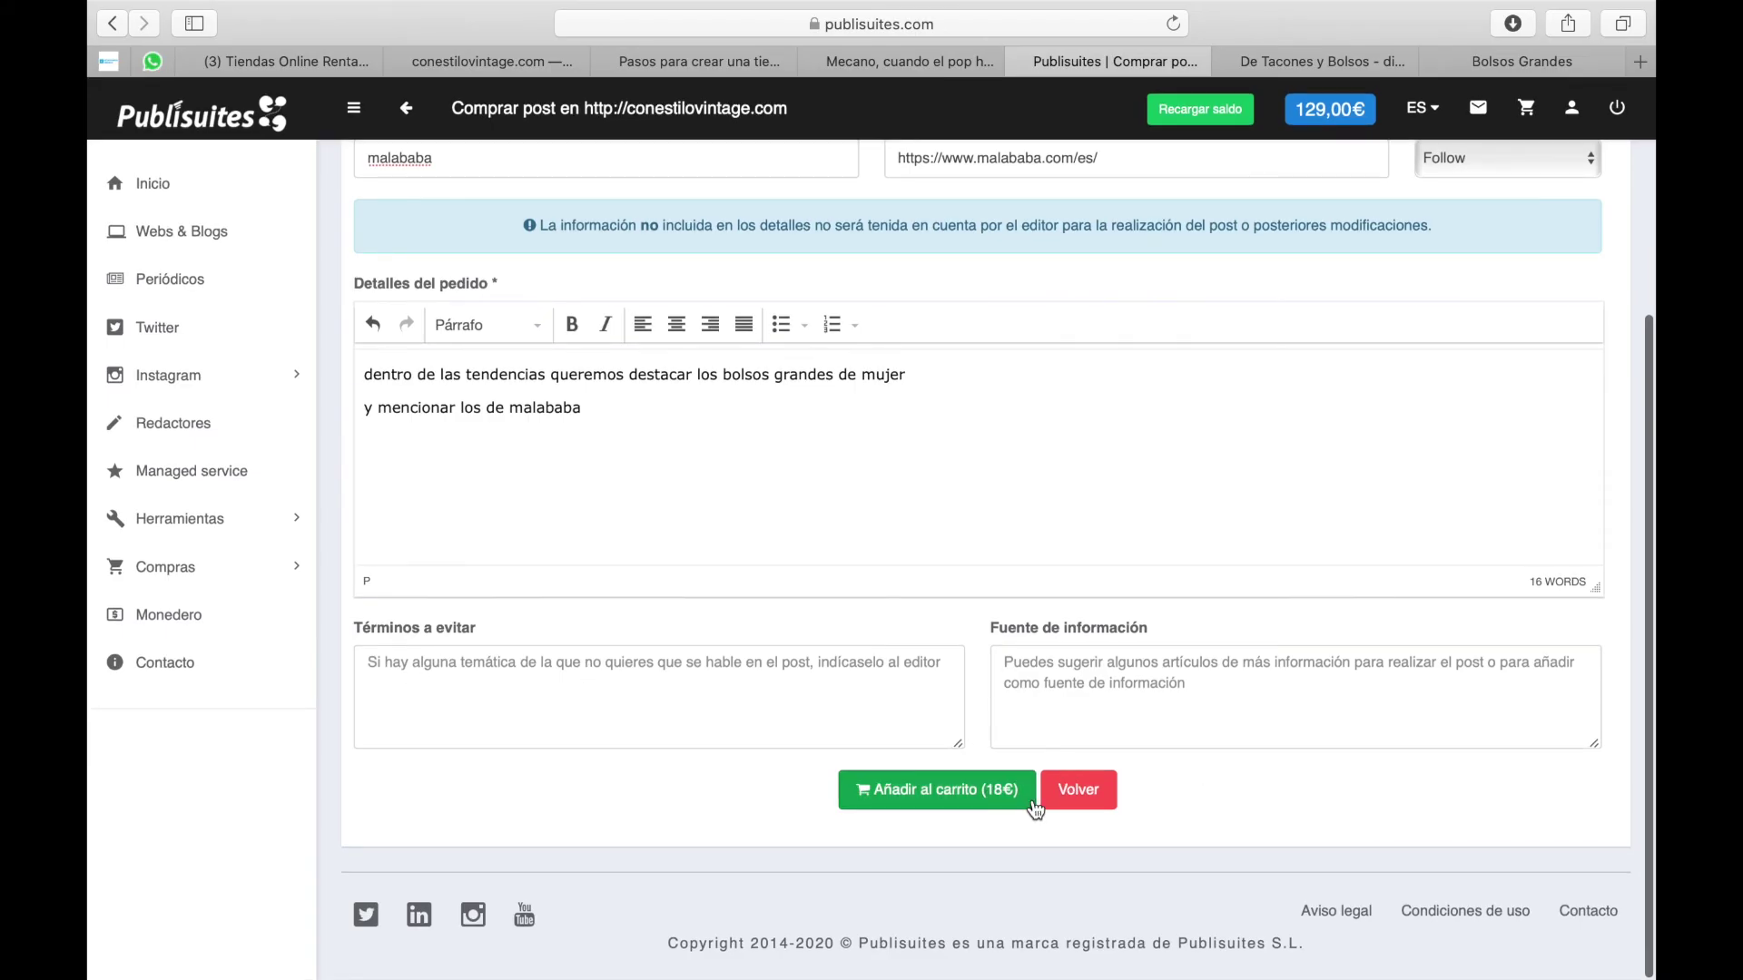
scroll(1016, 568, up, 3)
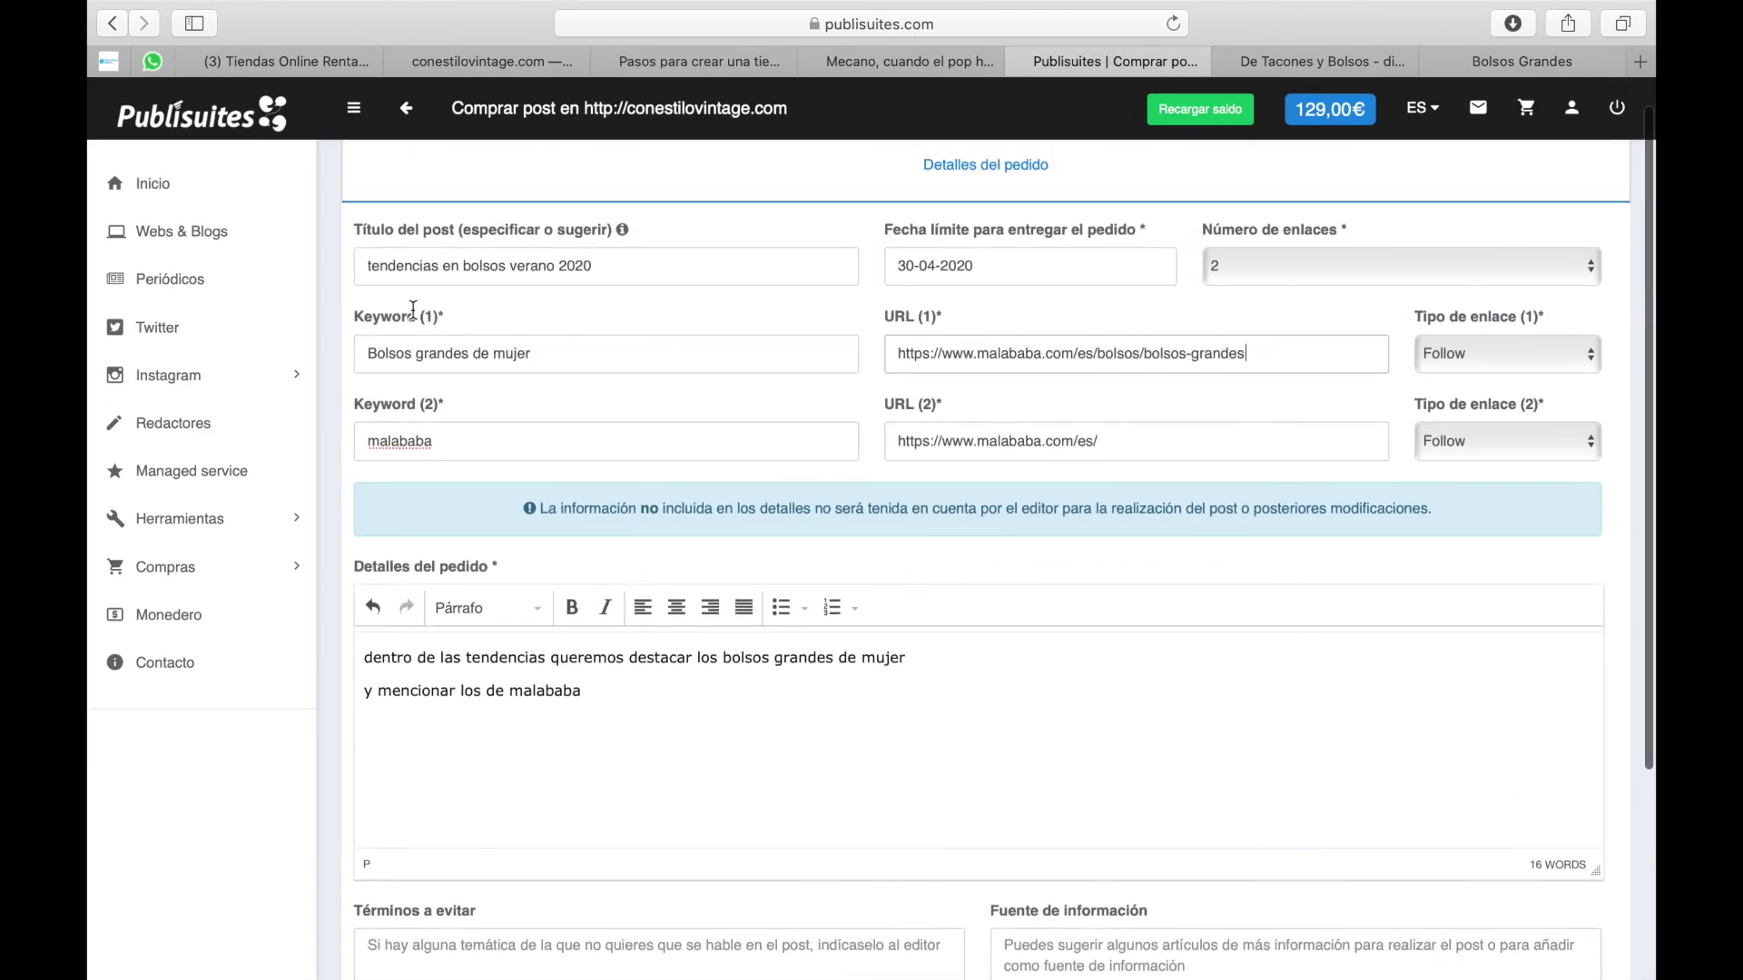
click(112, 22)
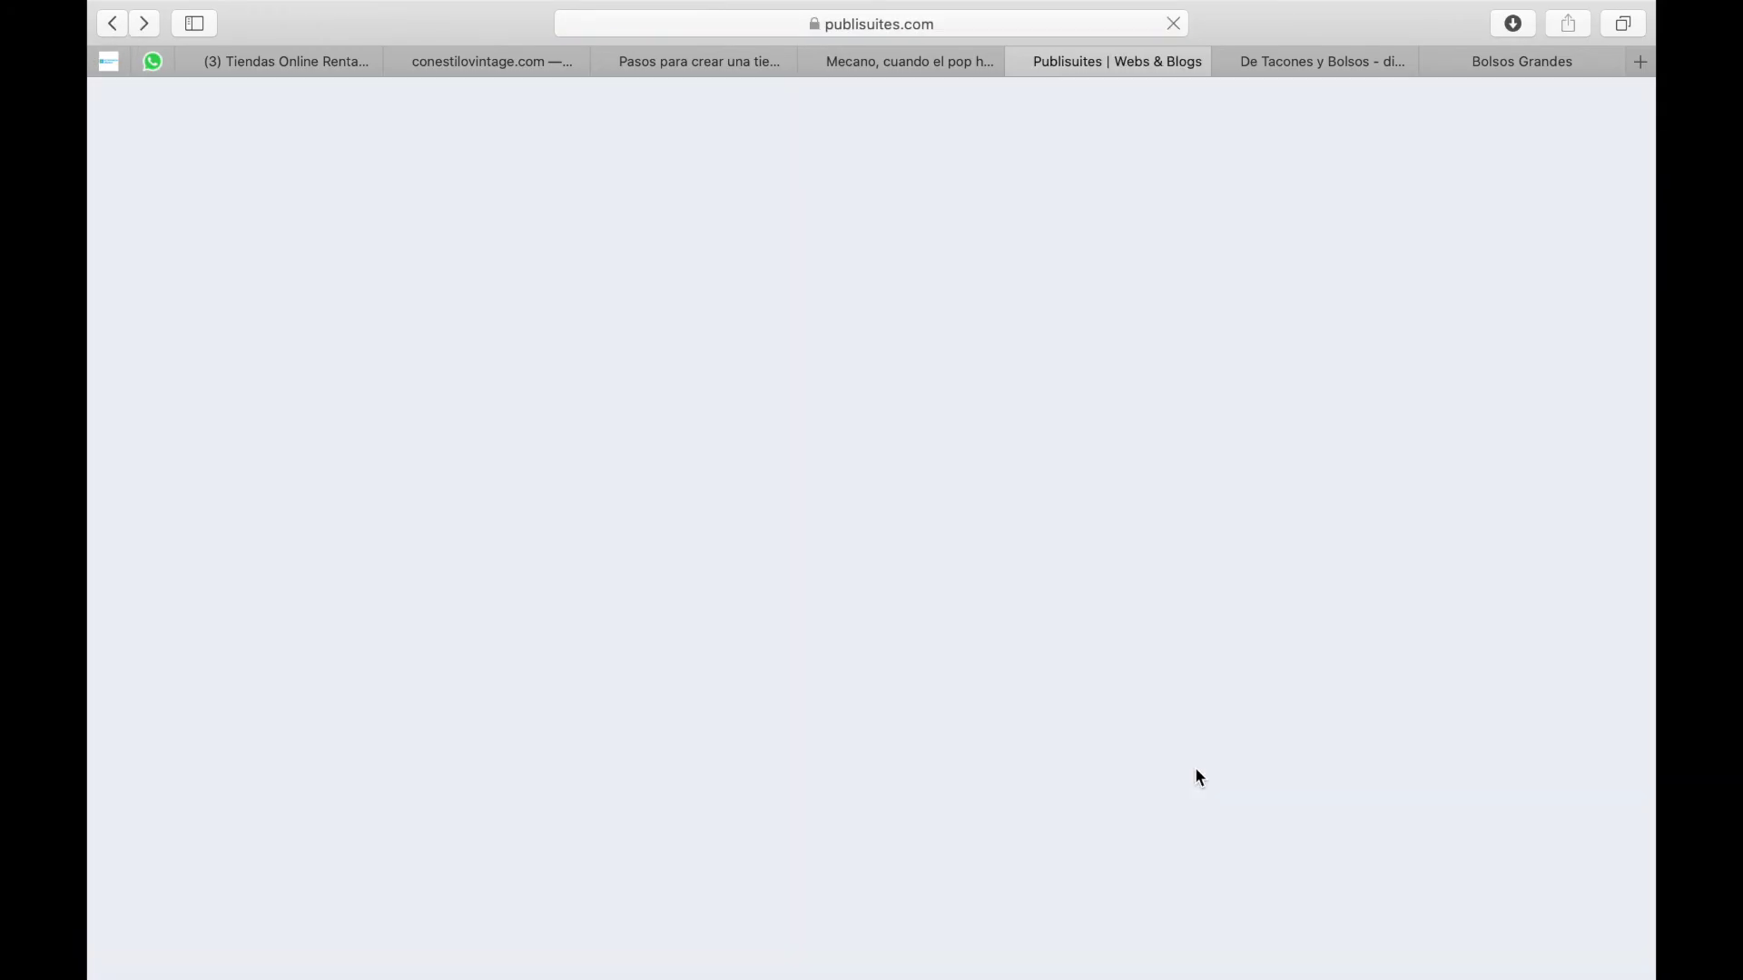
Step: Compare the prices, Domain Authority and other SEO metrics of the filtered Spanish fashion blogs
scroll(1195, 778, down, 10)
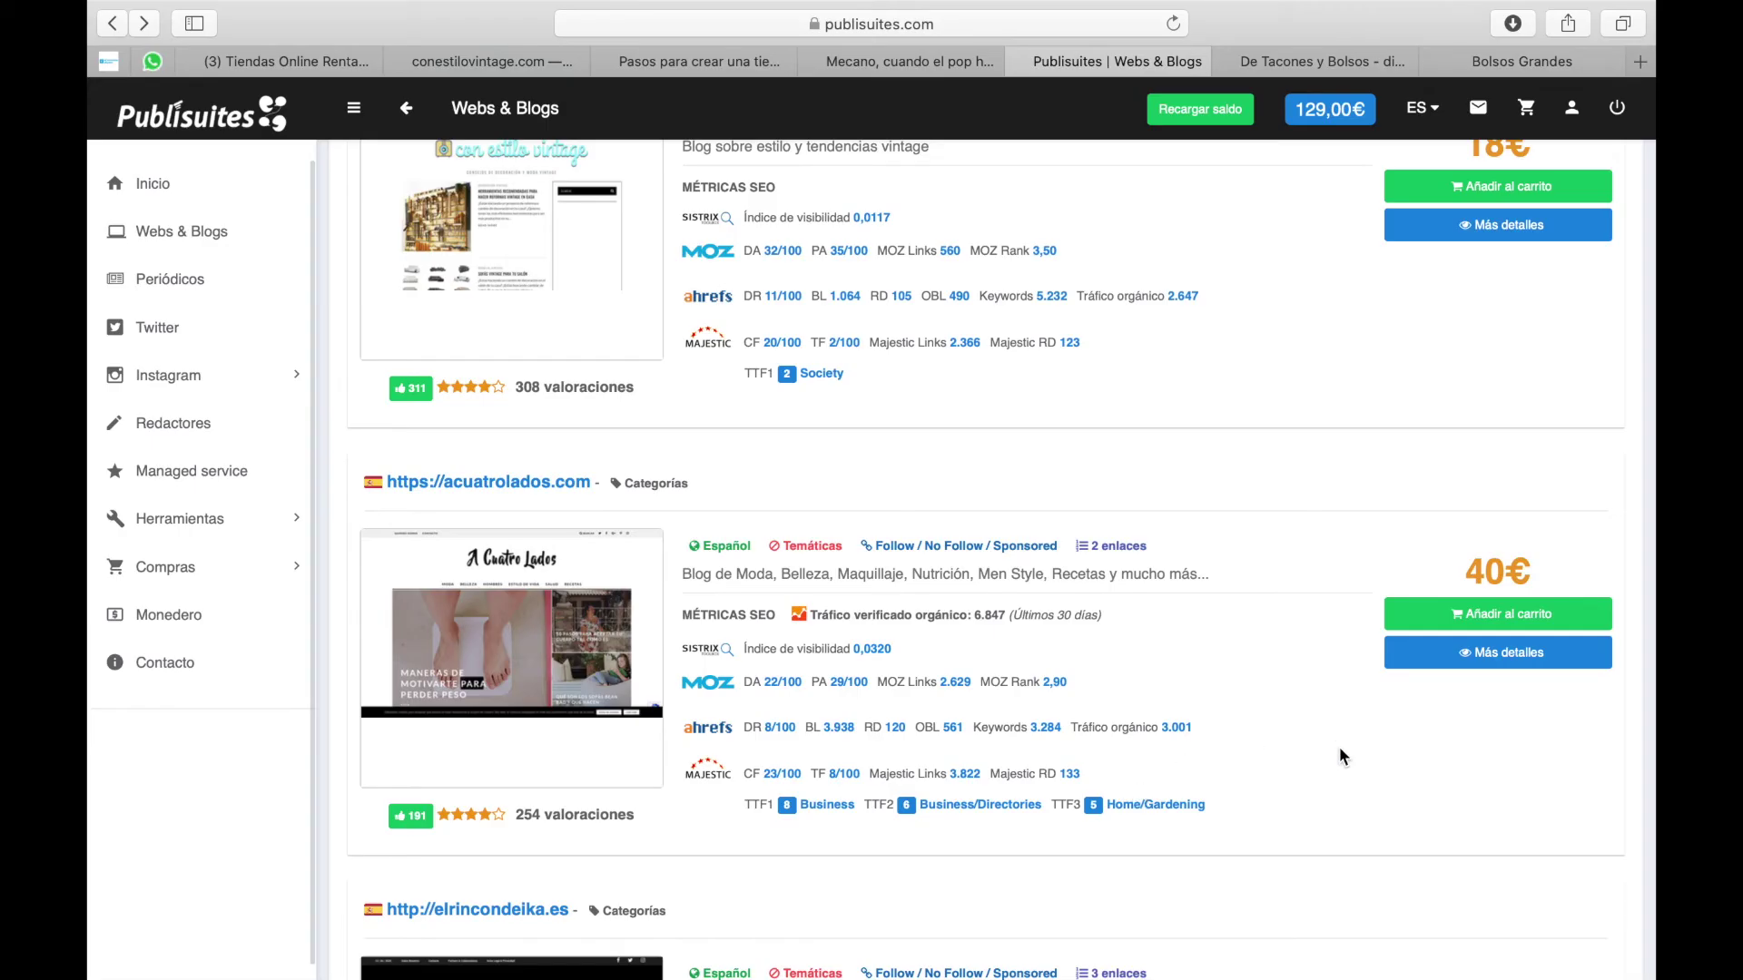
scroll(1301, 743, up, 3)
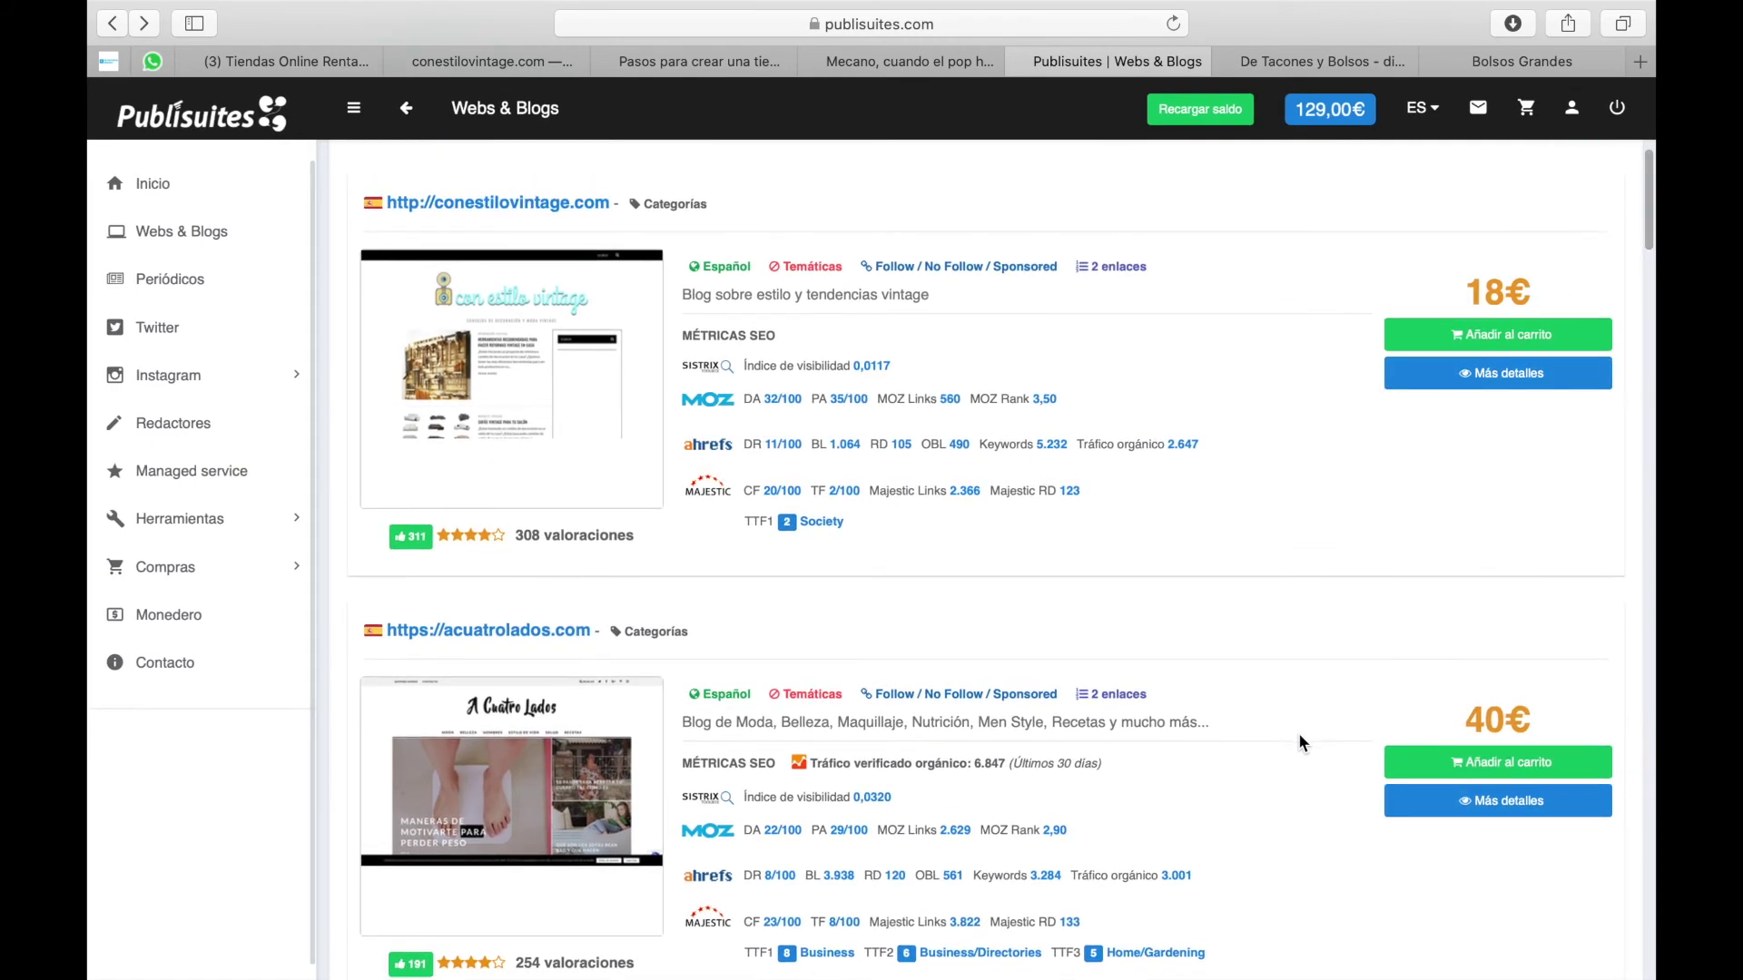
scroll(1276, 455, down, 4)
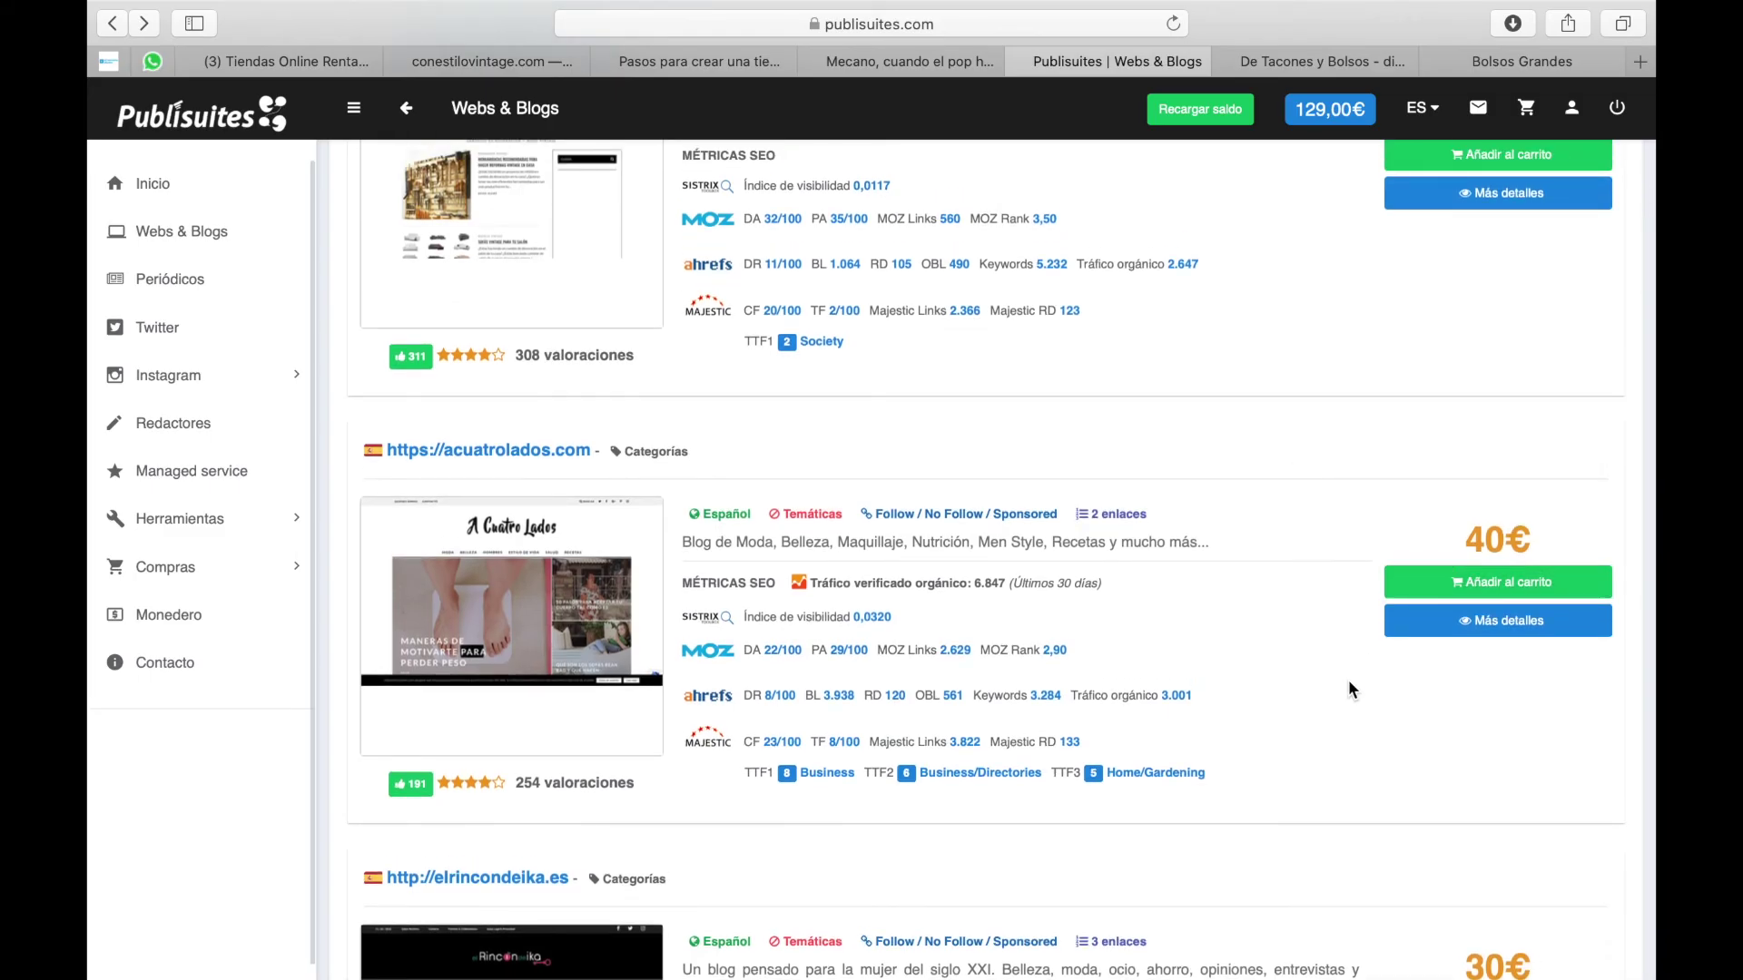
scroll(1335, 716, down, 3)
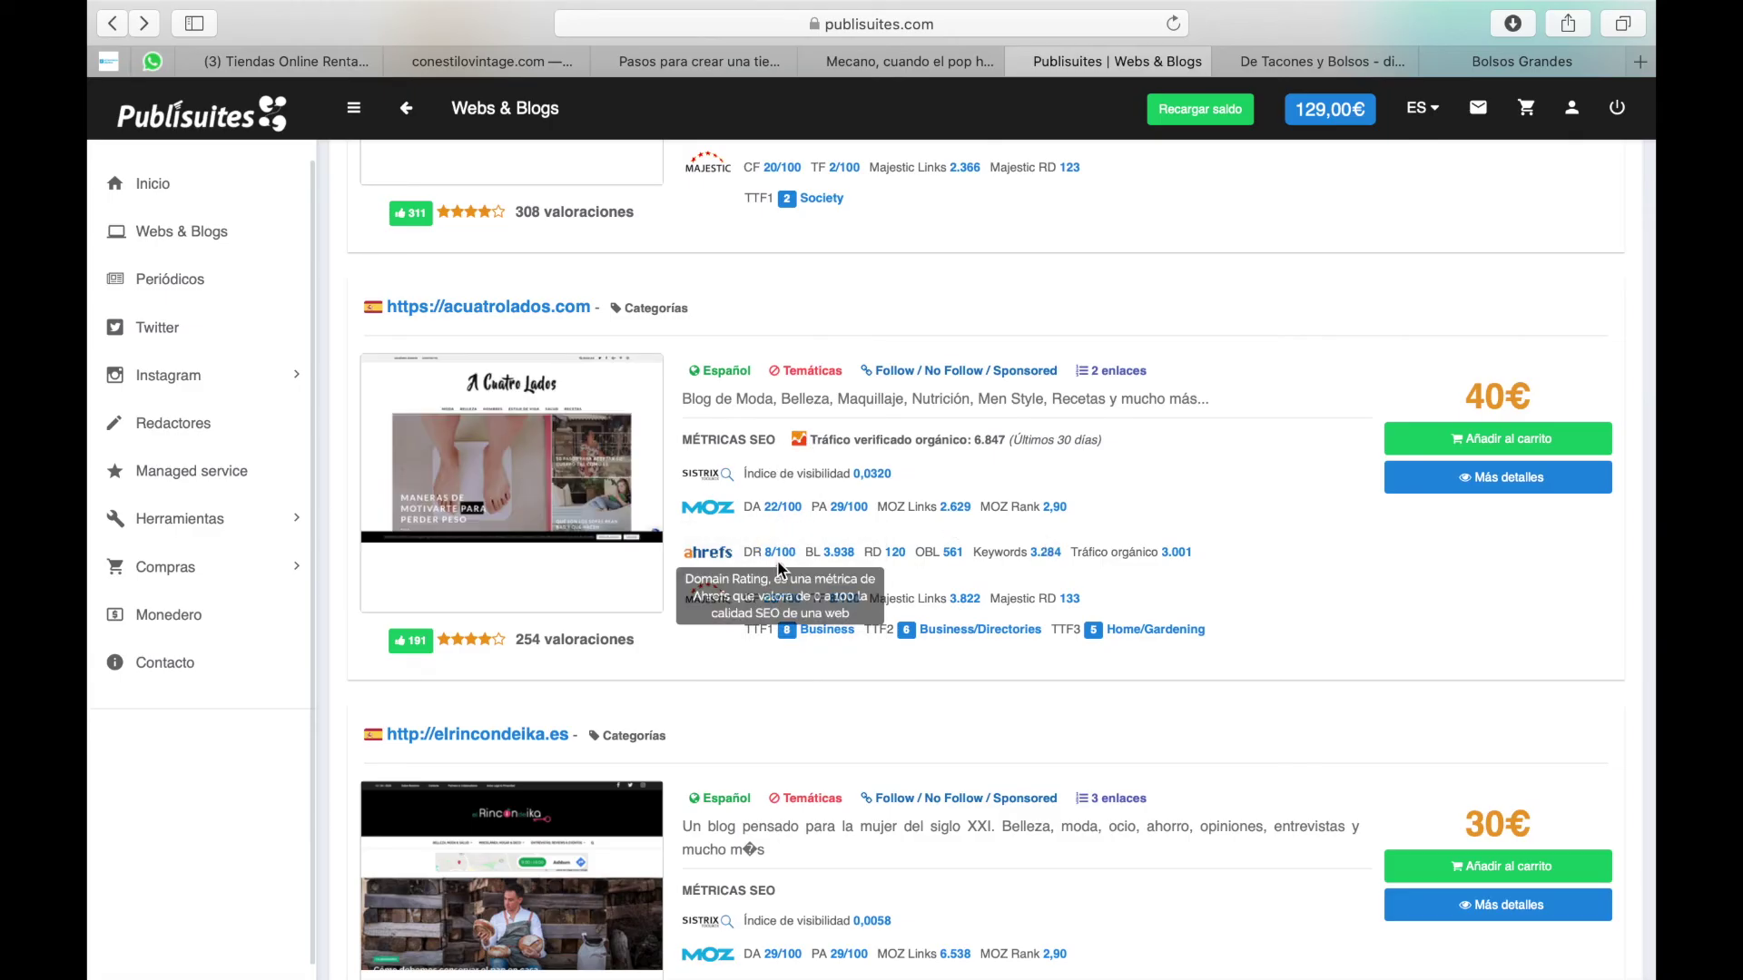
mouse_move(774, 507)
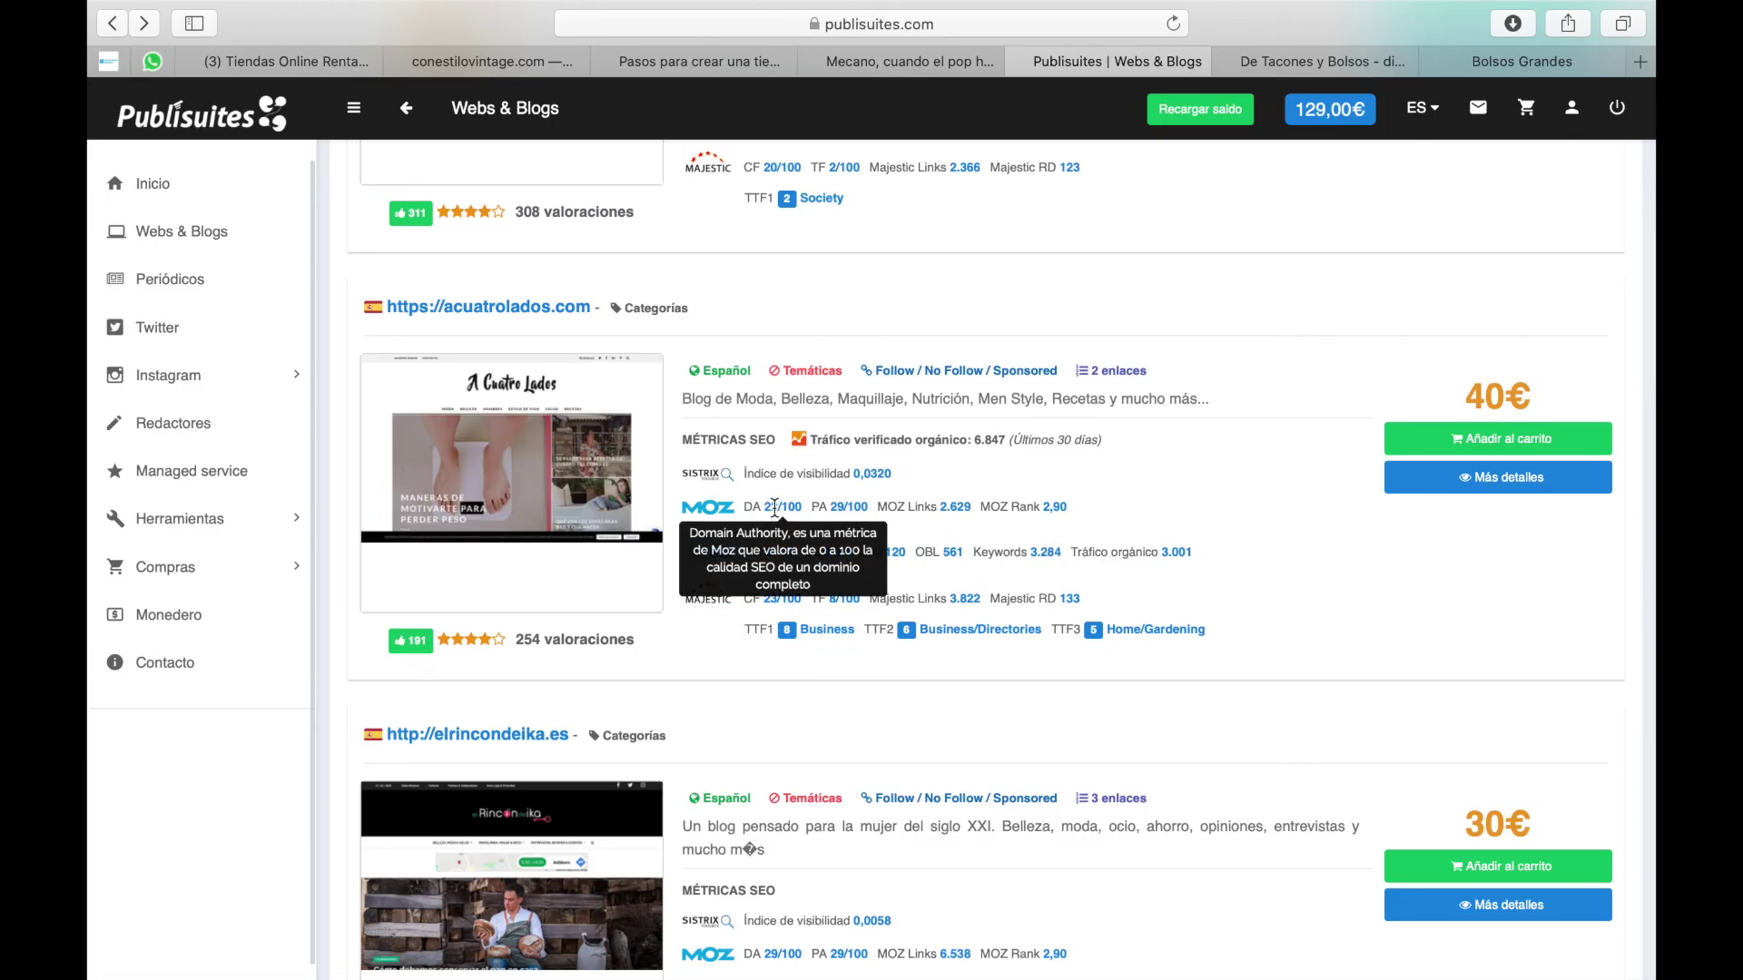
scroll(1212, 520, down, 3)
scroll(1213, 528, down, 3)
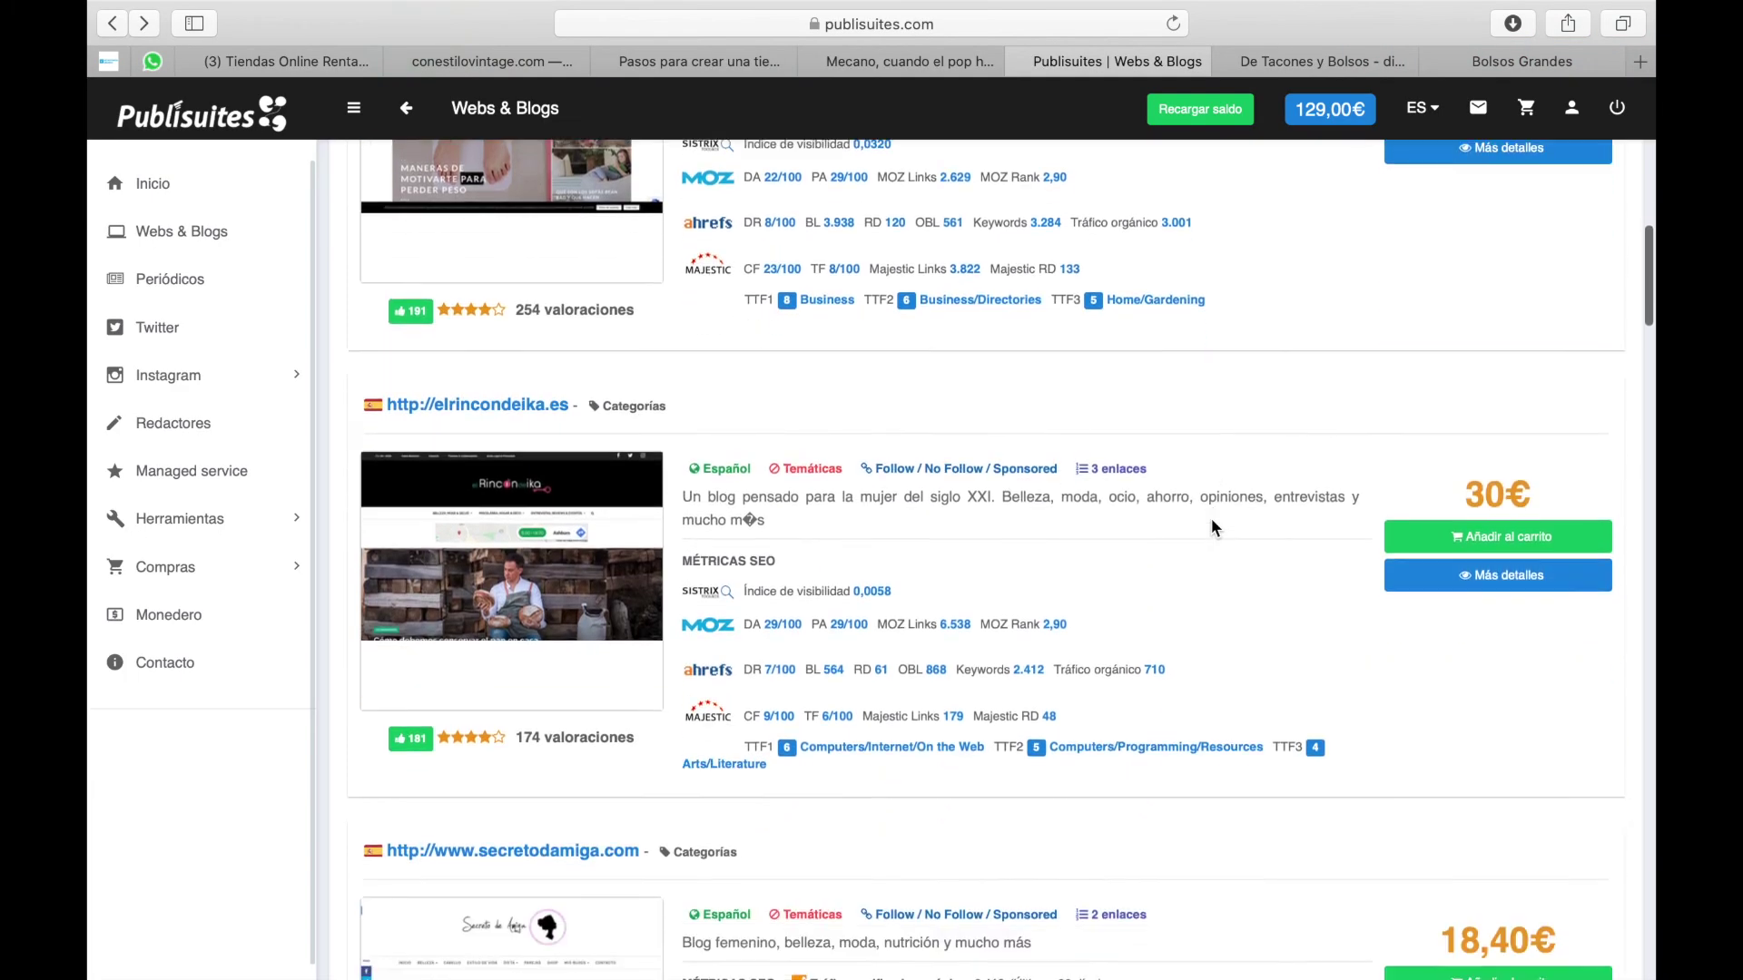
scroll(1213, 528, down, 2)
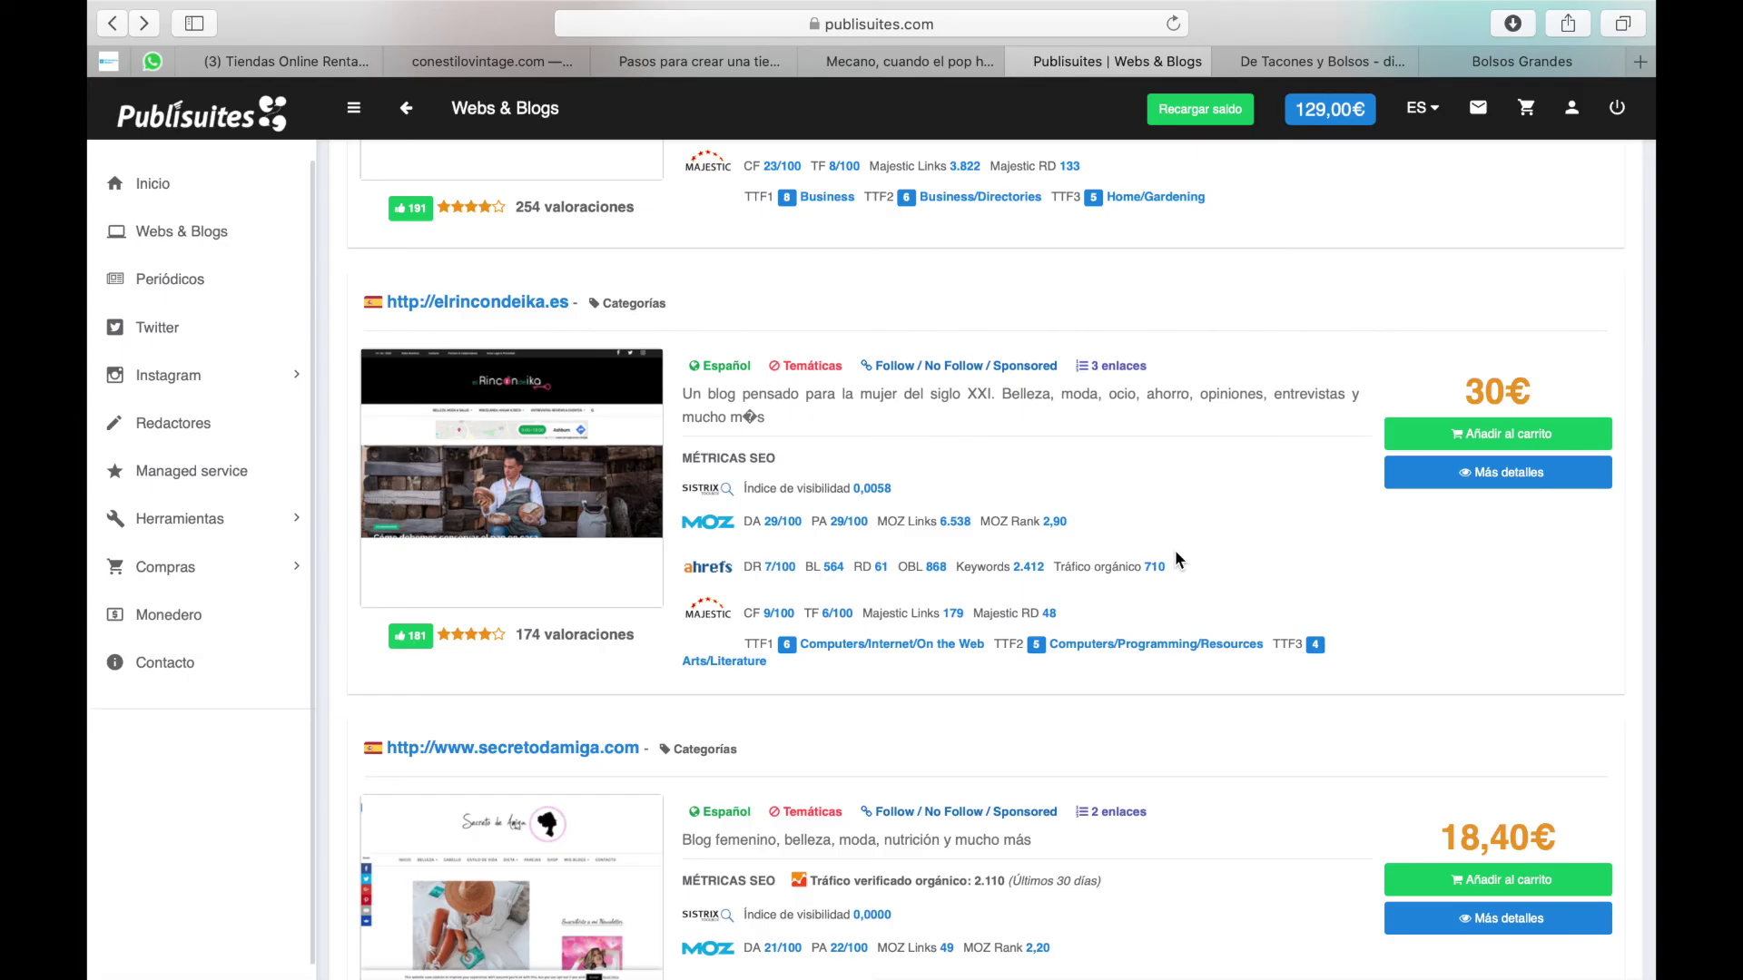
scroll(1174, 555, down, 8)
scroll(1174, 559, down, 9)
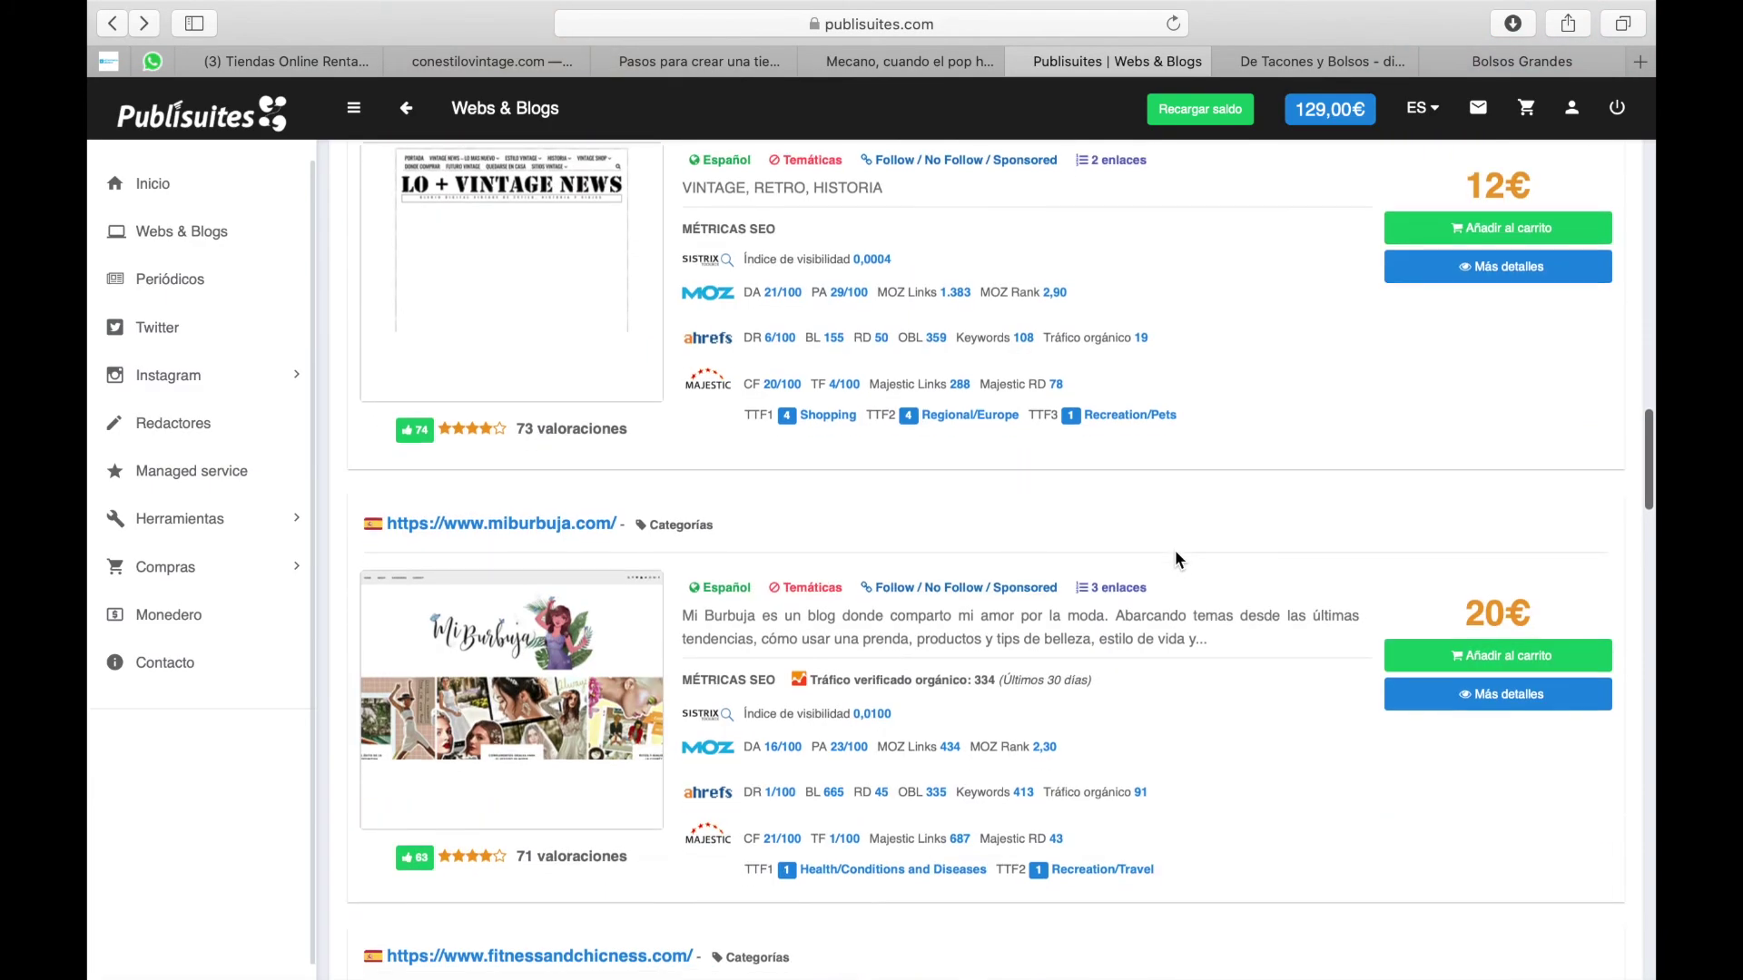
scroll(1175, 559, down, 4)
scroll(1174, 559, down, 15)
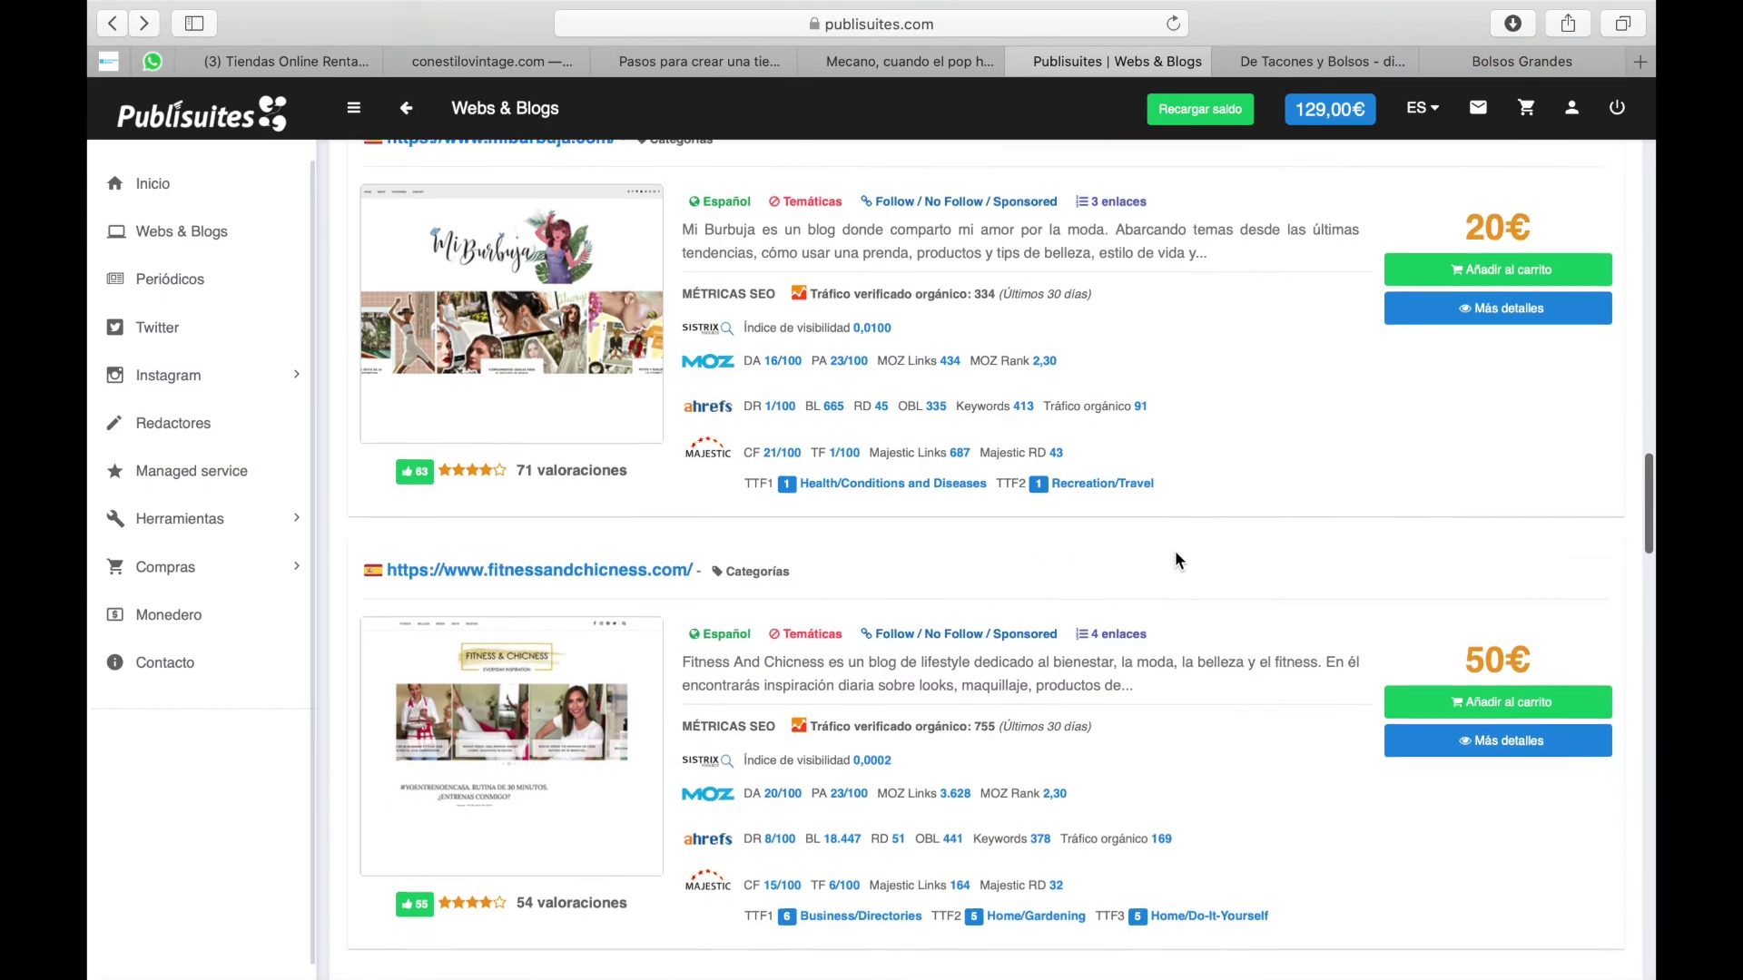
scroll(1175, 559, down, 5)
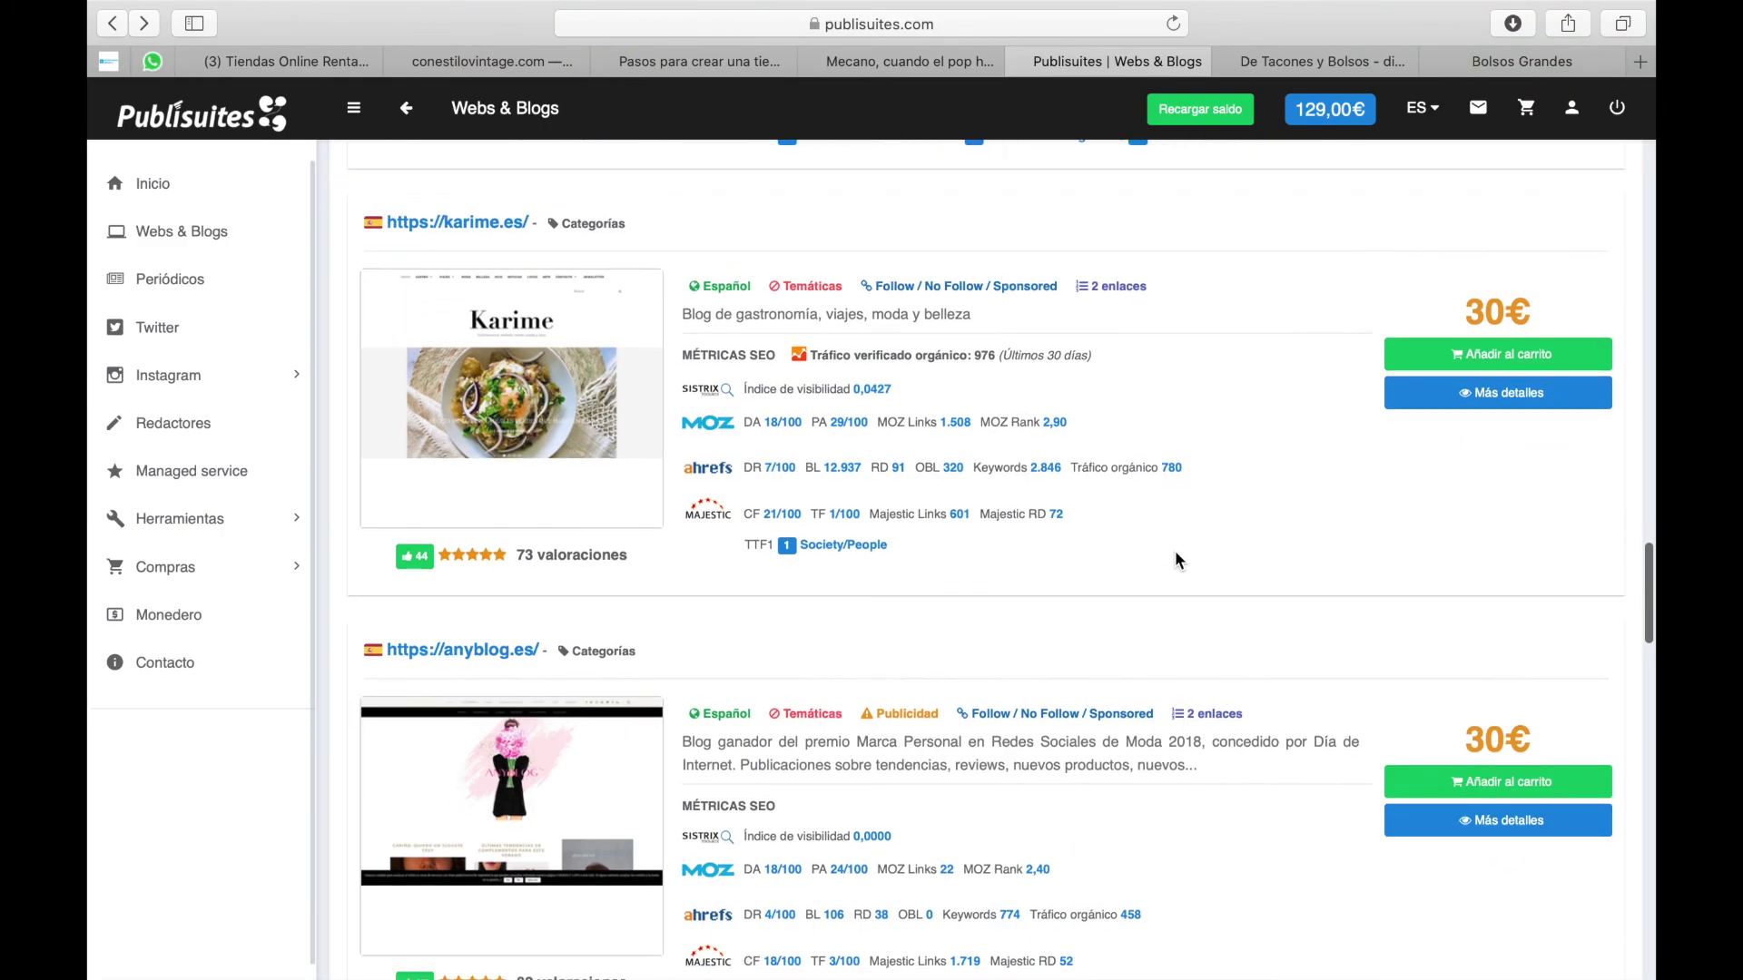
scroll(1175, 559, down, 5)
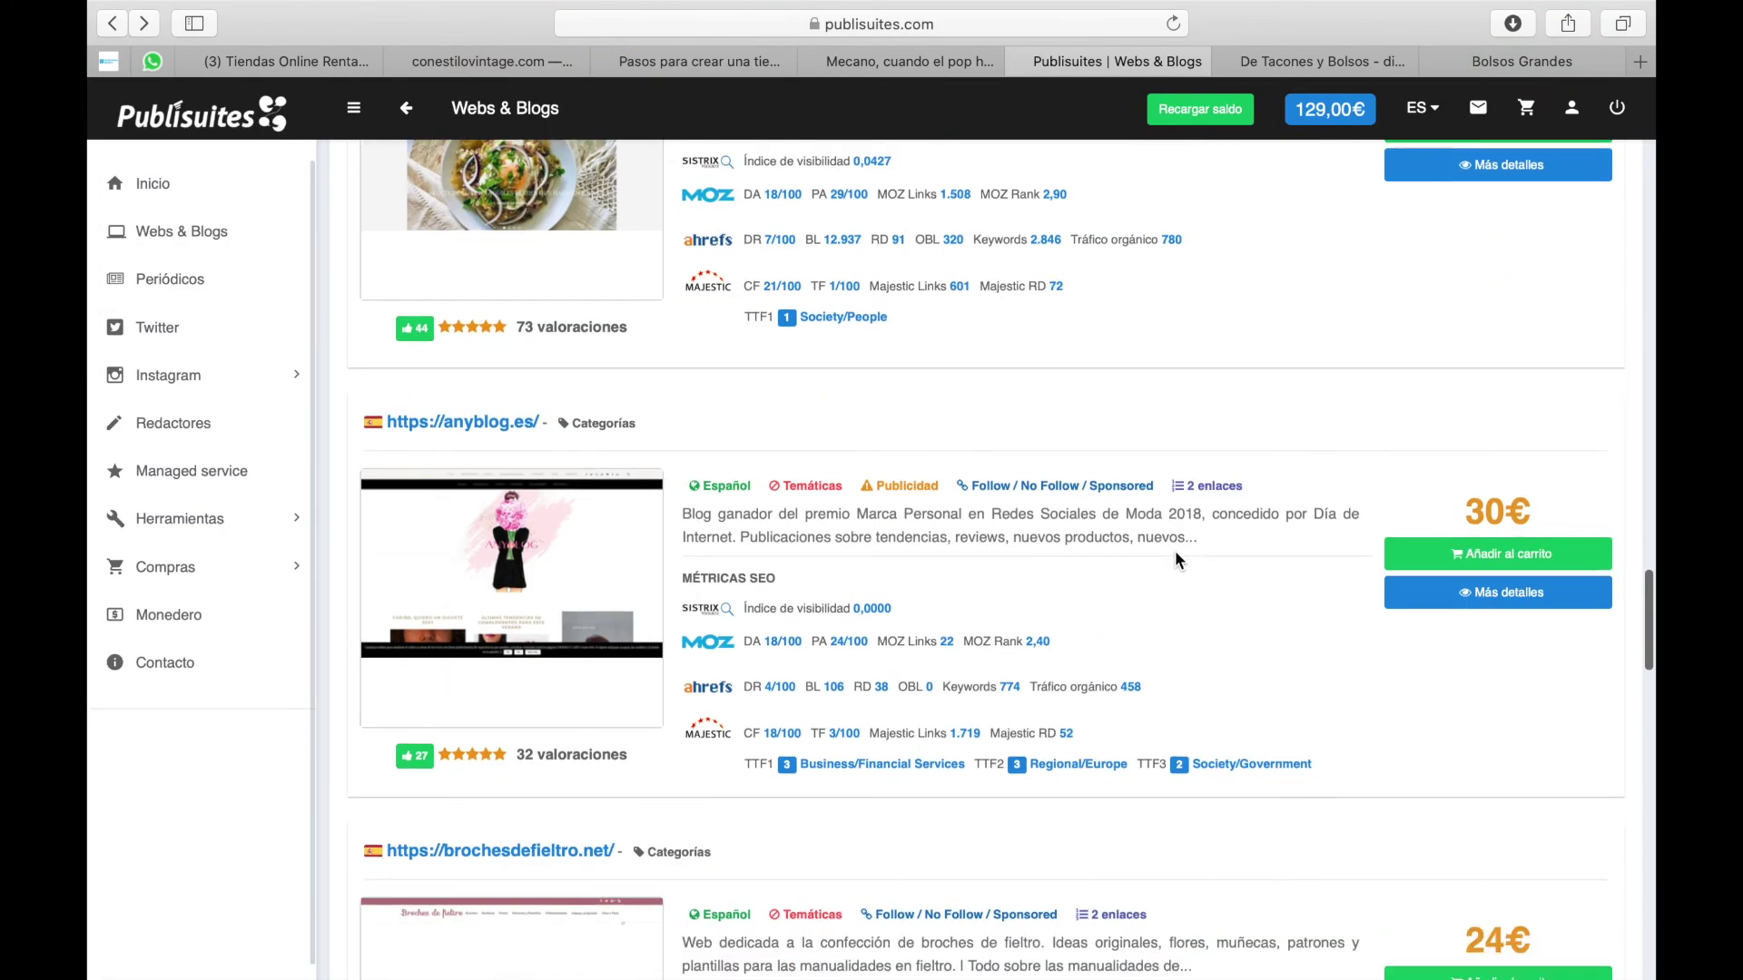
scroll(1176, 560, up, 20)
scroll(1176, 559, up, 20)
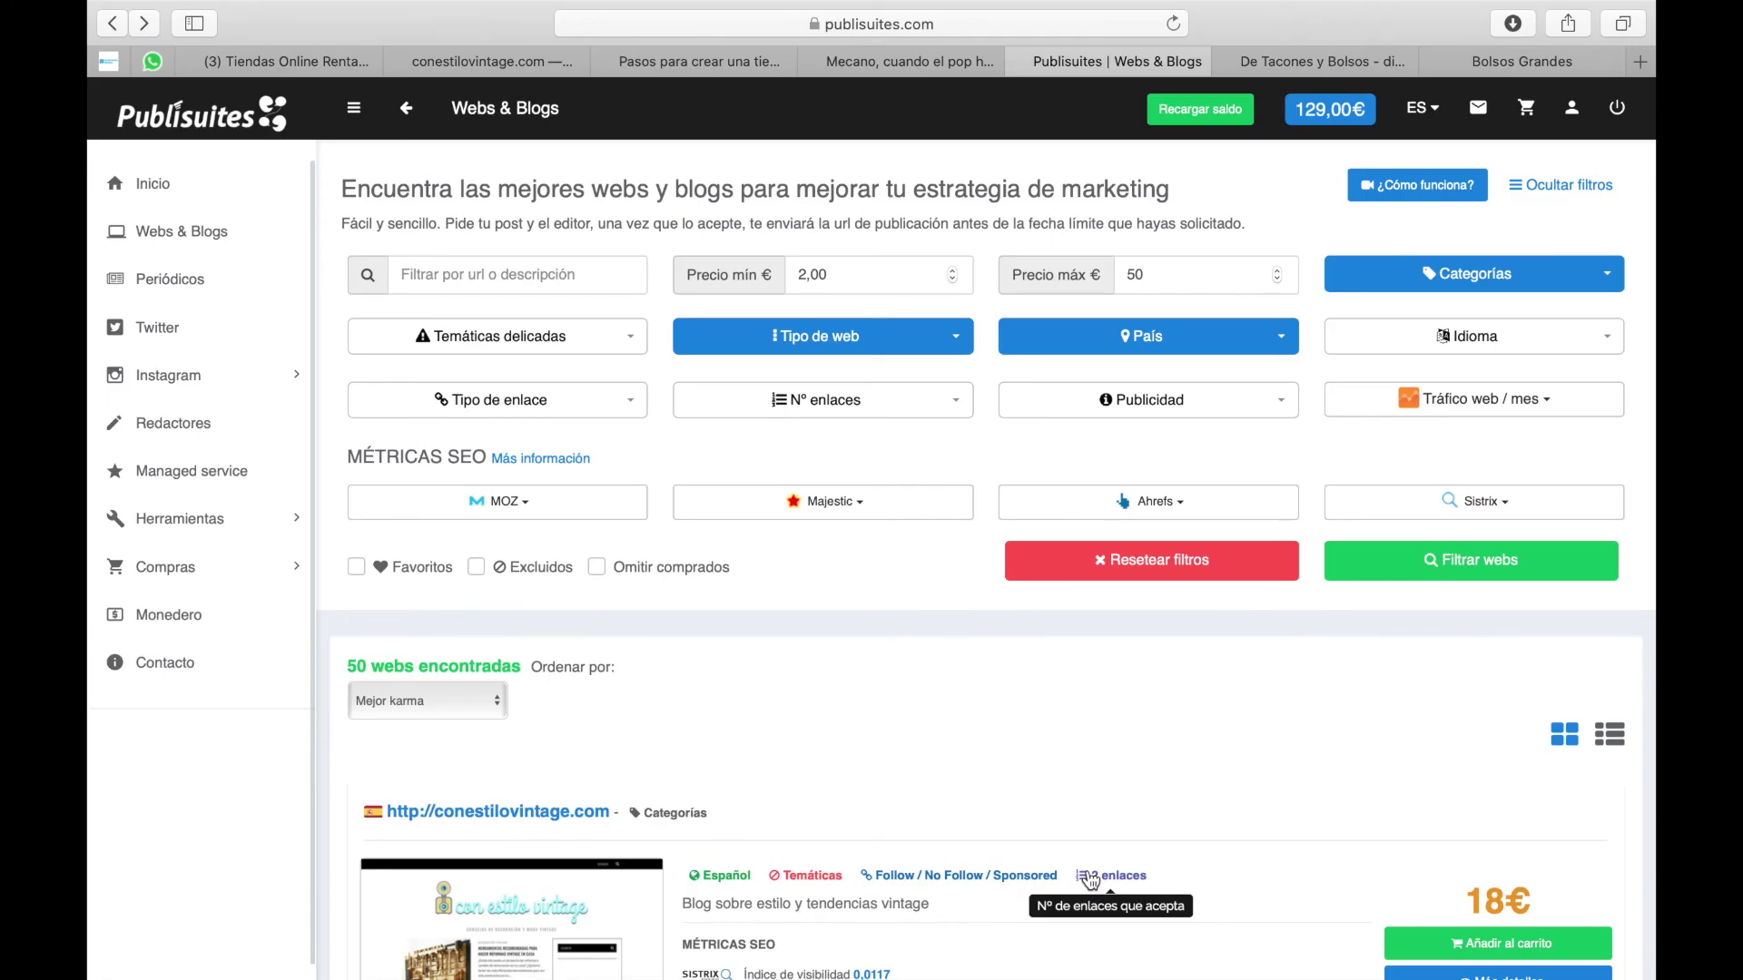
Step: View the off-page SEO slide in the presentation, return to Safari and open Google in place of the Publisuites listing
key(super+Tab)
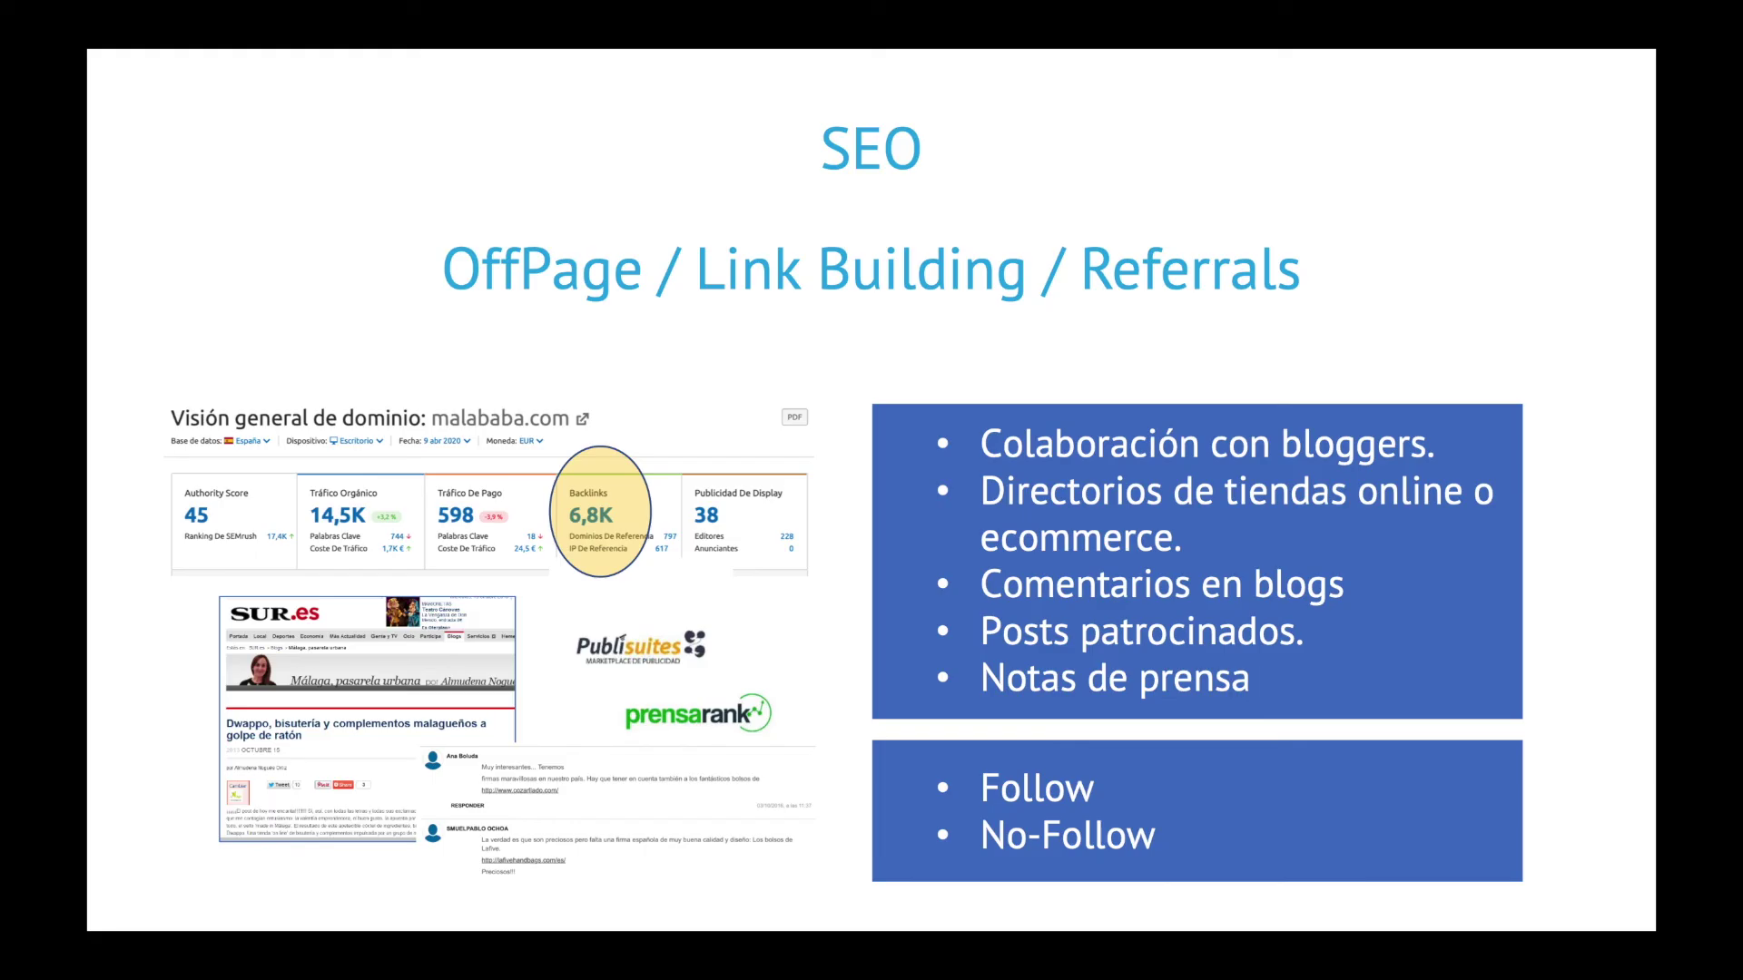
key(super+Tab)
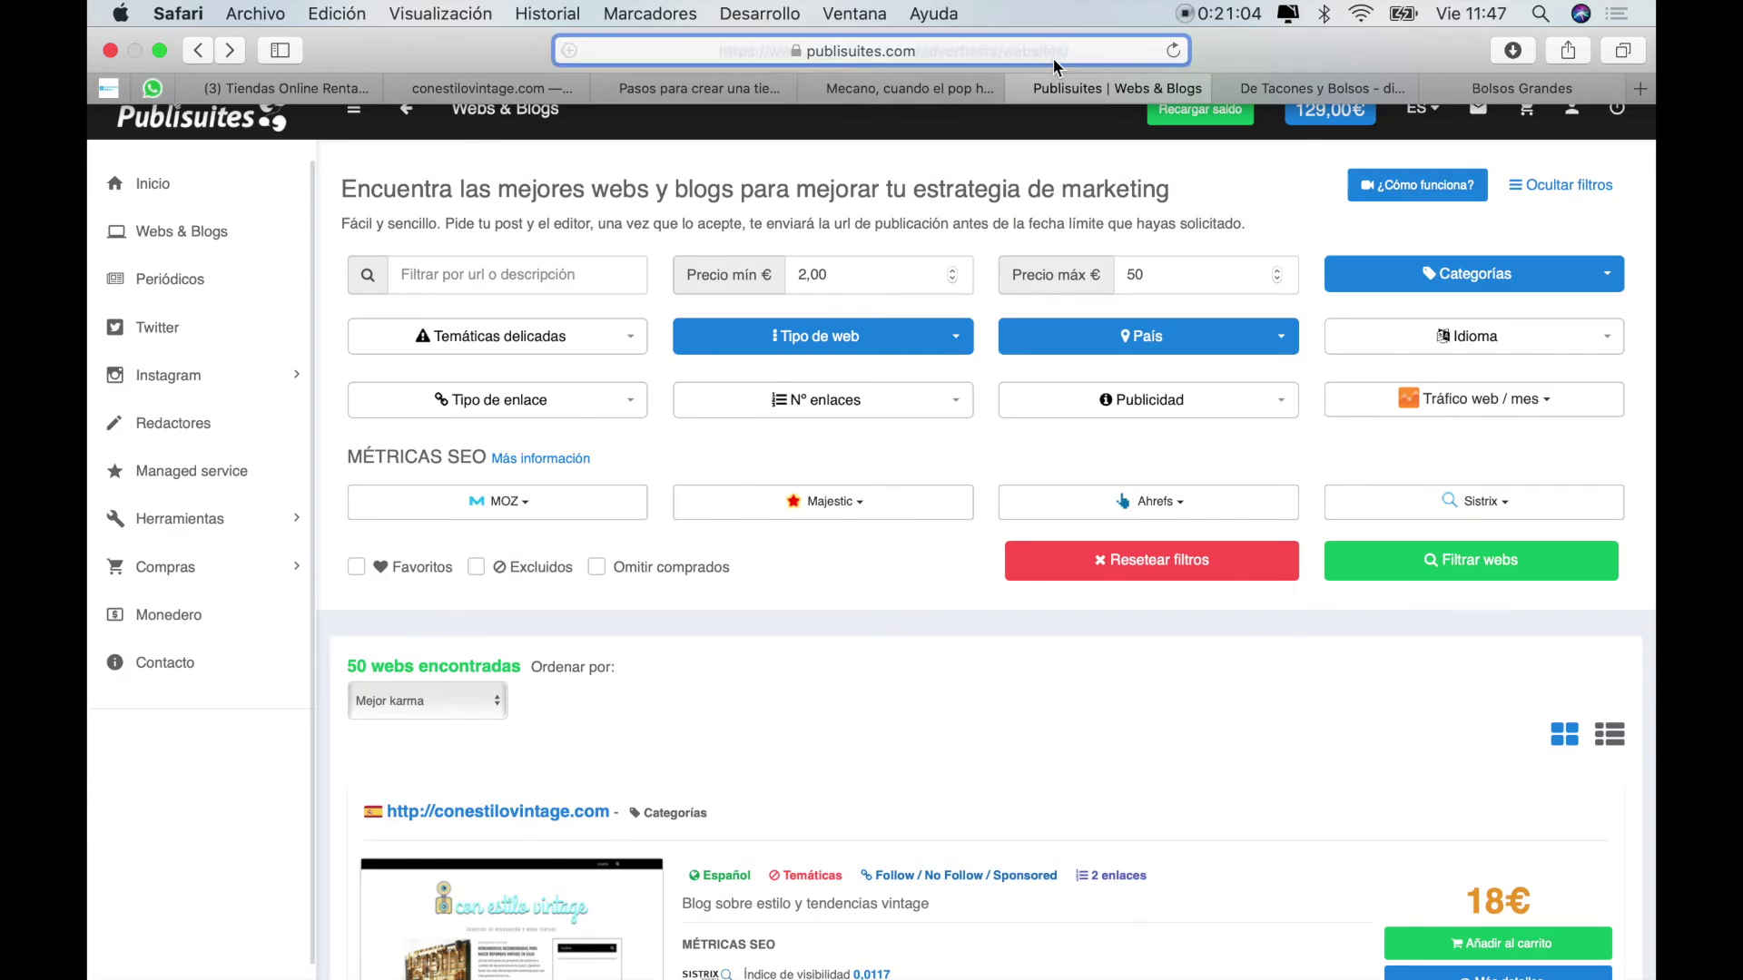
click(1056, 66)
key(BackSpace)
text(goo)
key(Return)
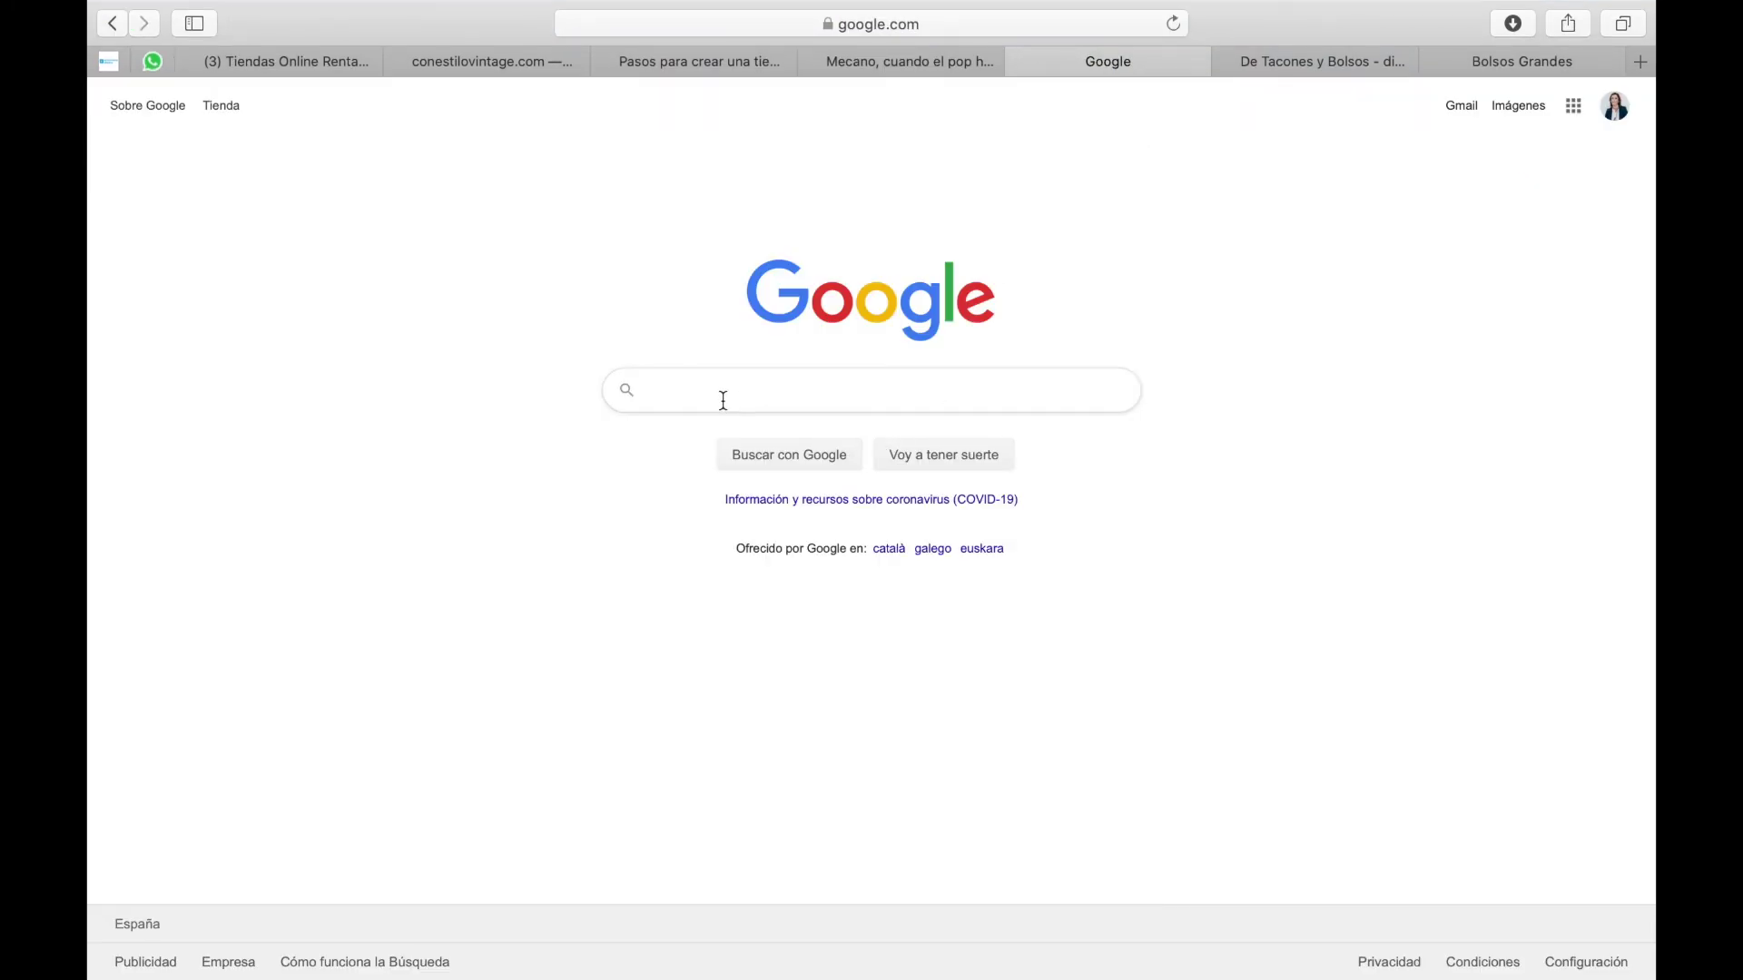
Step: Search Google for "comprar notas de prensa"
text(n)
key(BackSpace)
text(comprar)
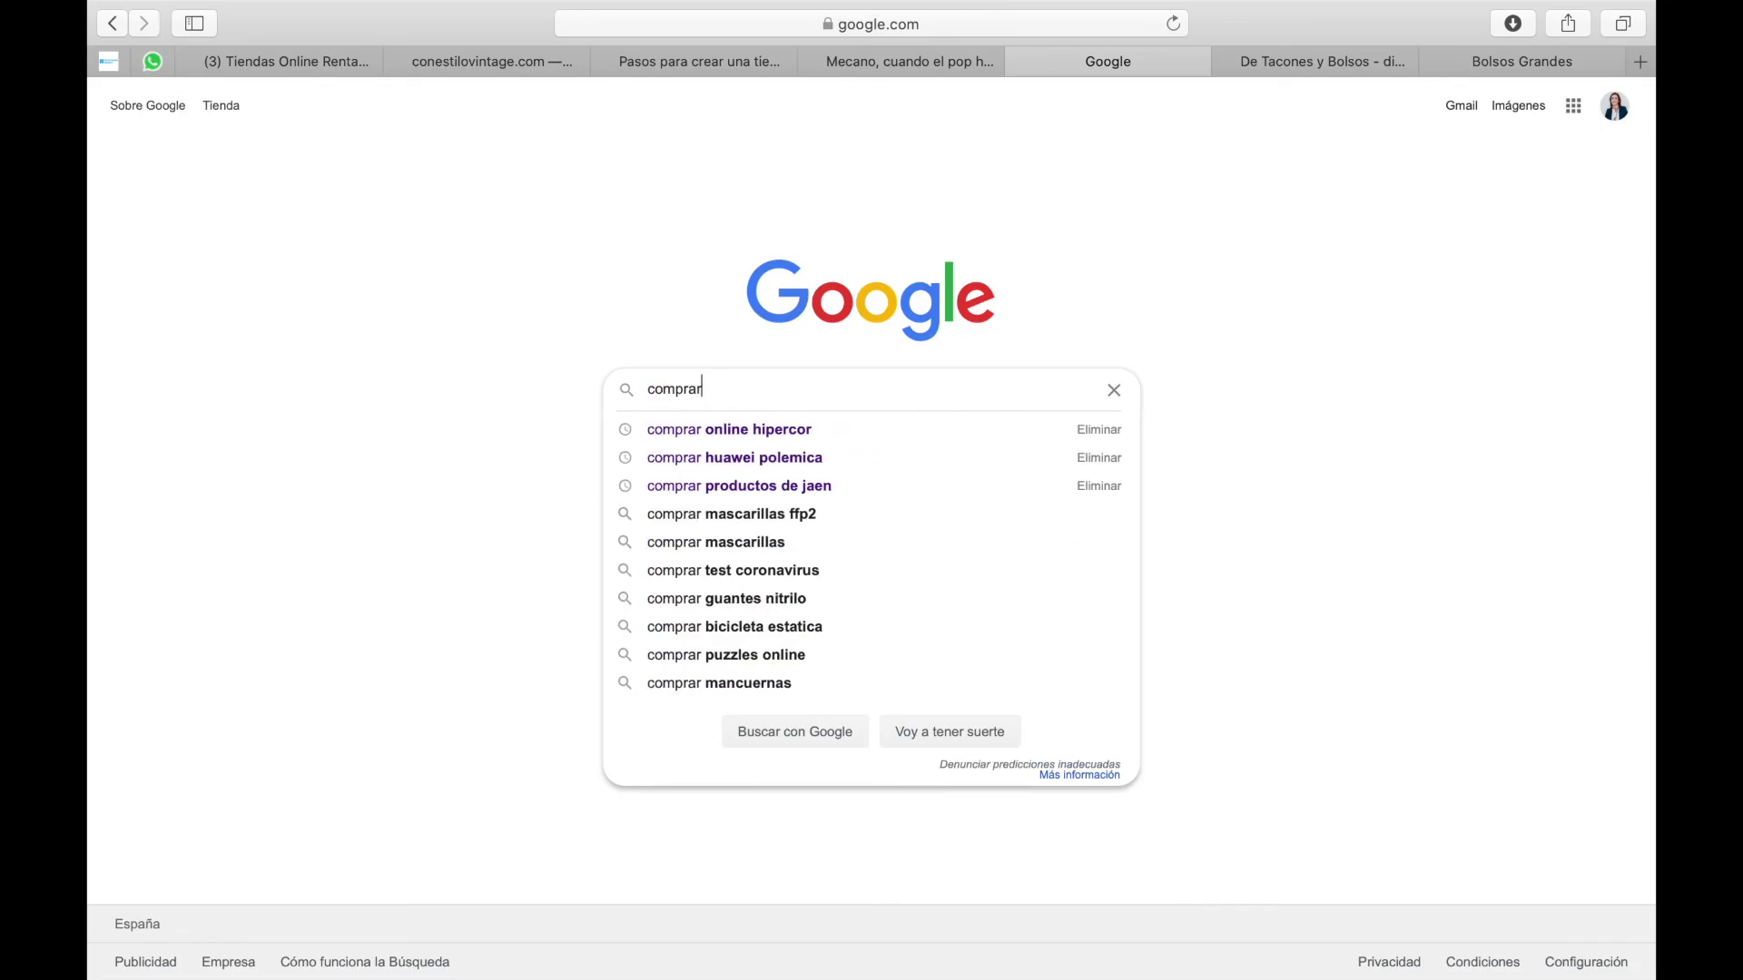
text( notas de prensa)
key(Return)
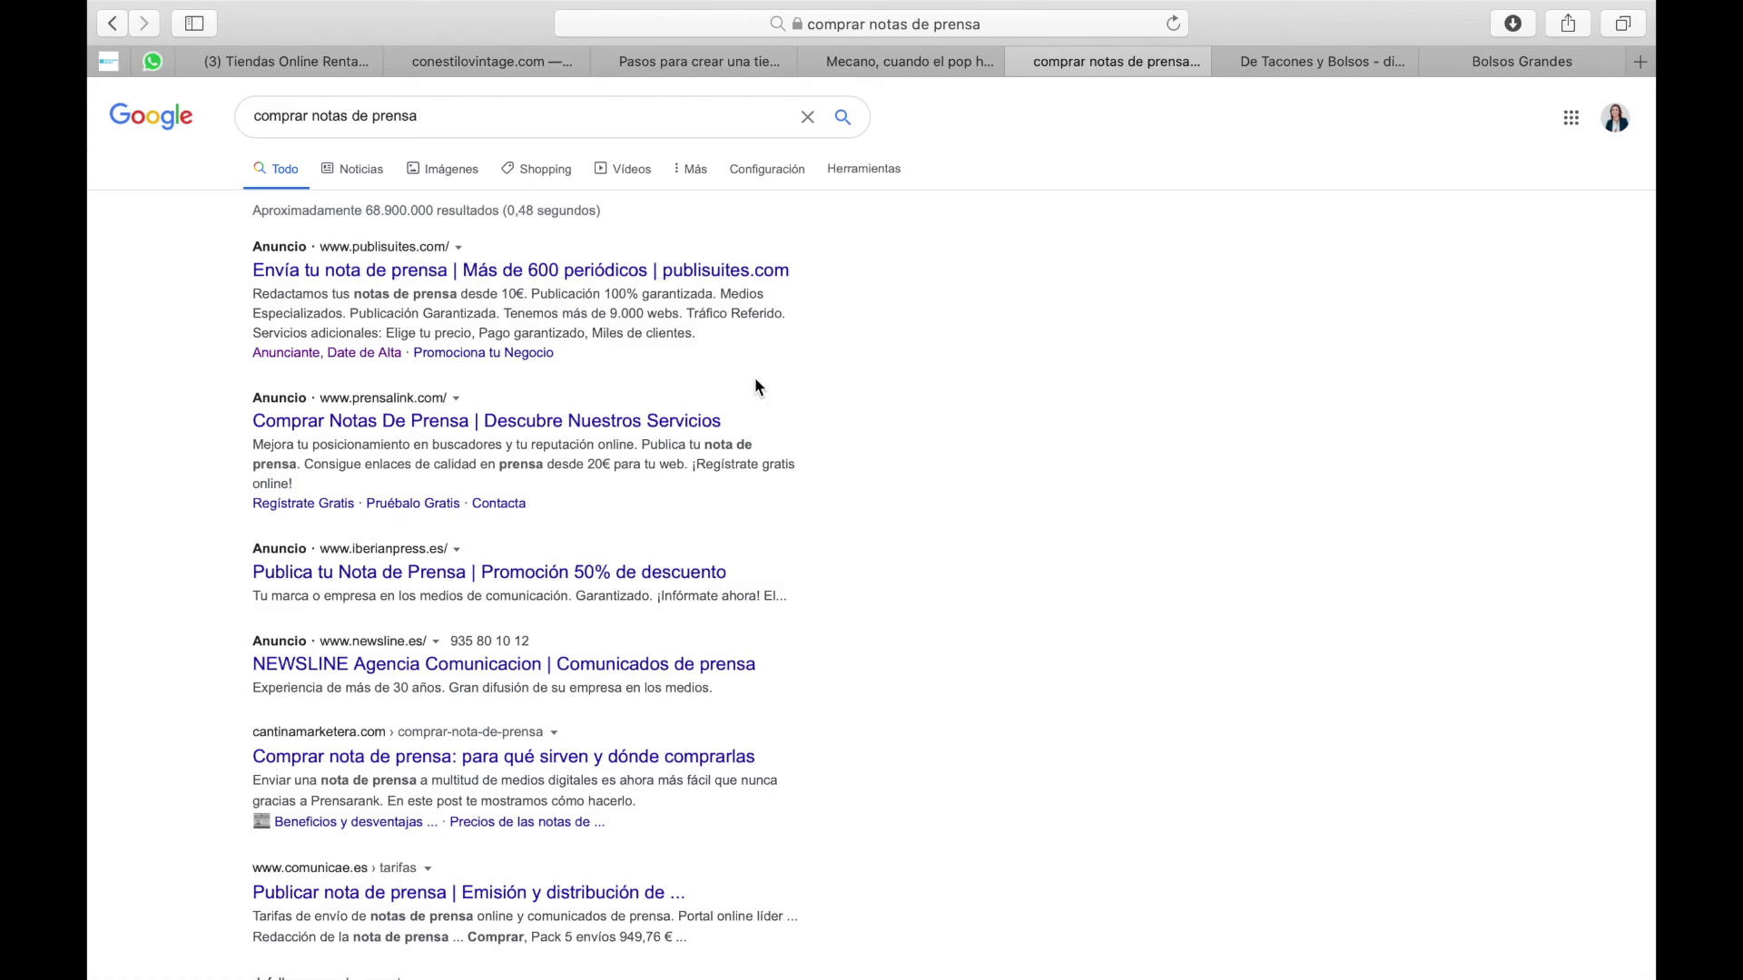
Step: Look through the search results for services that sell press releases and switch back to the presentation
scroll(947, 569, down, 1)
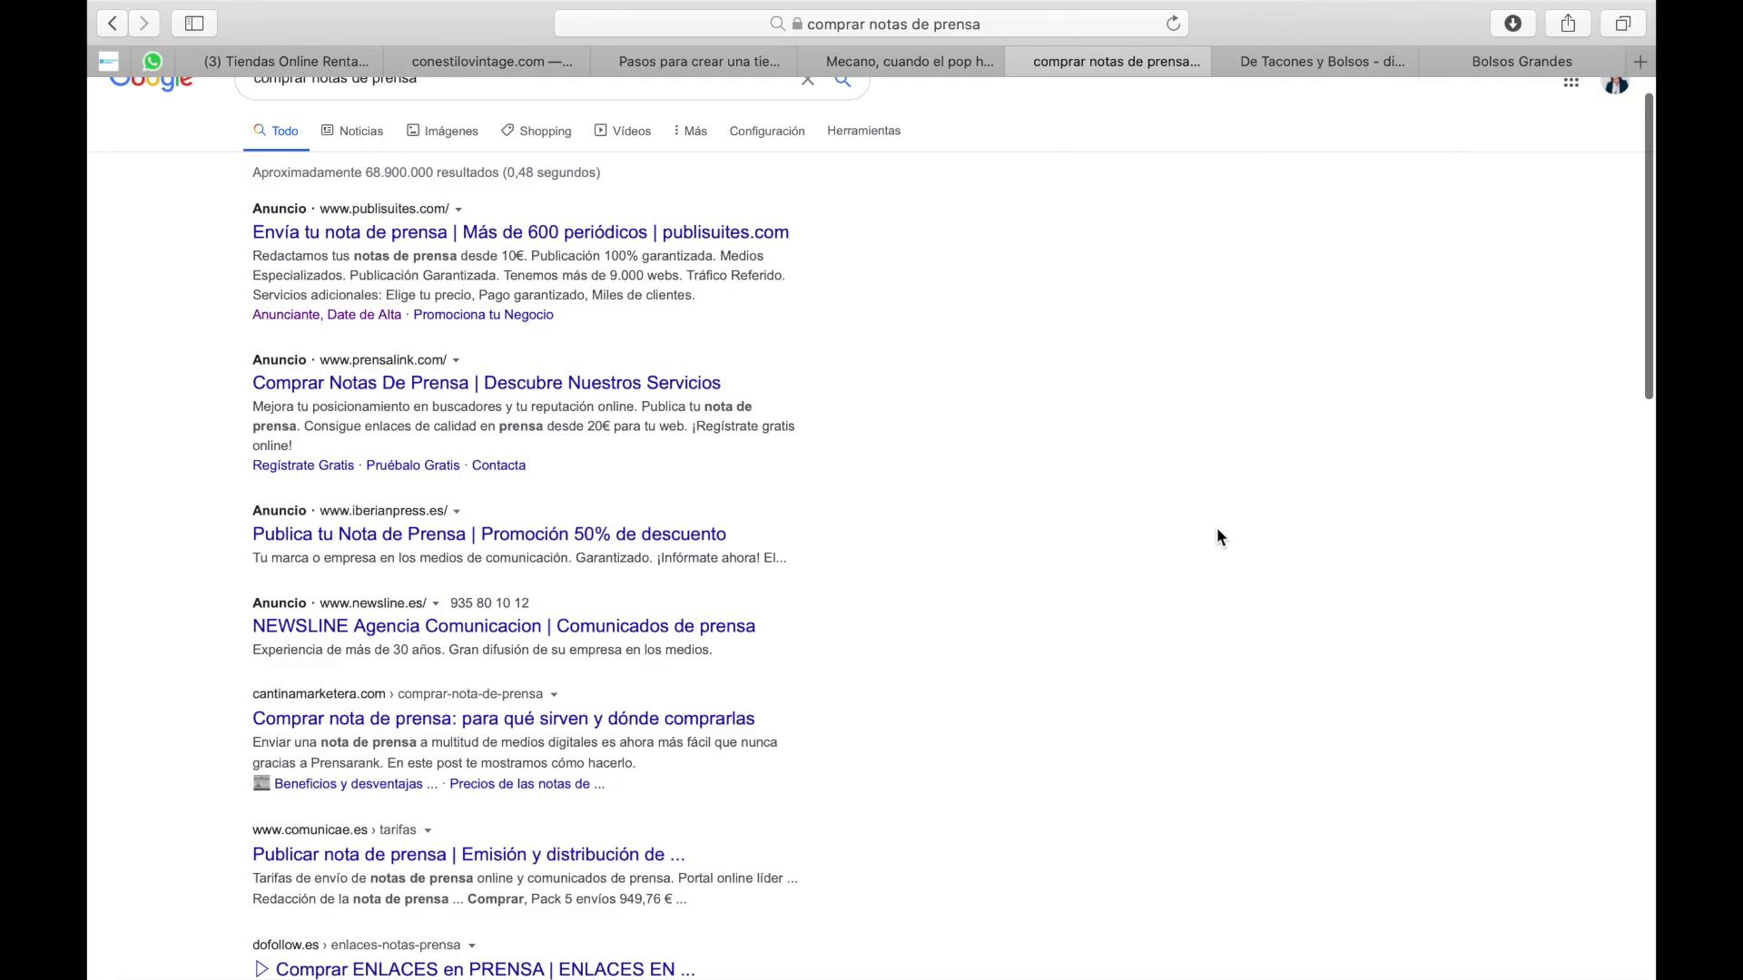
scroll(1226, 554, down, 2)
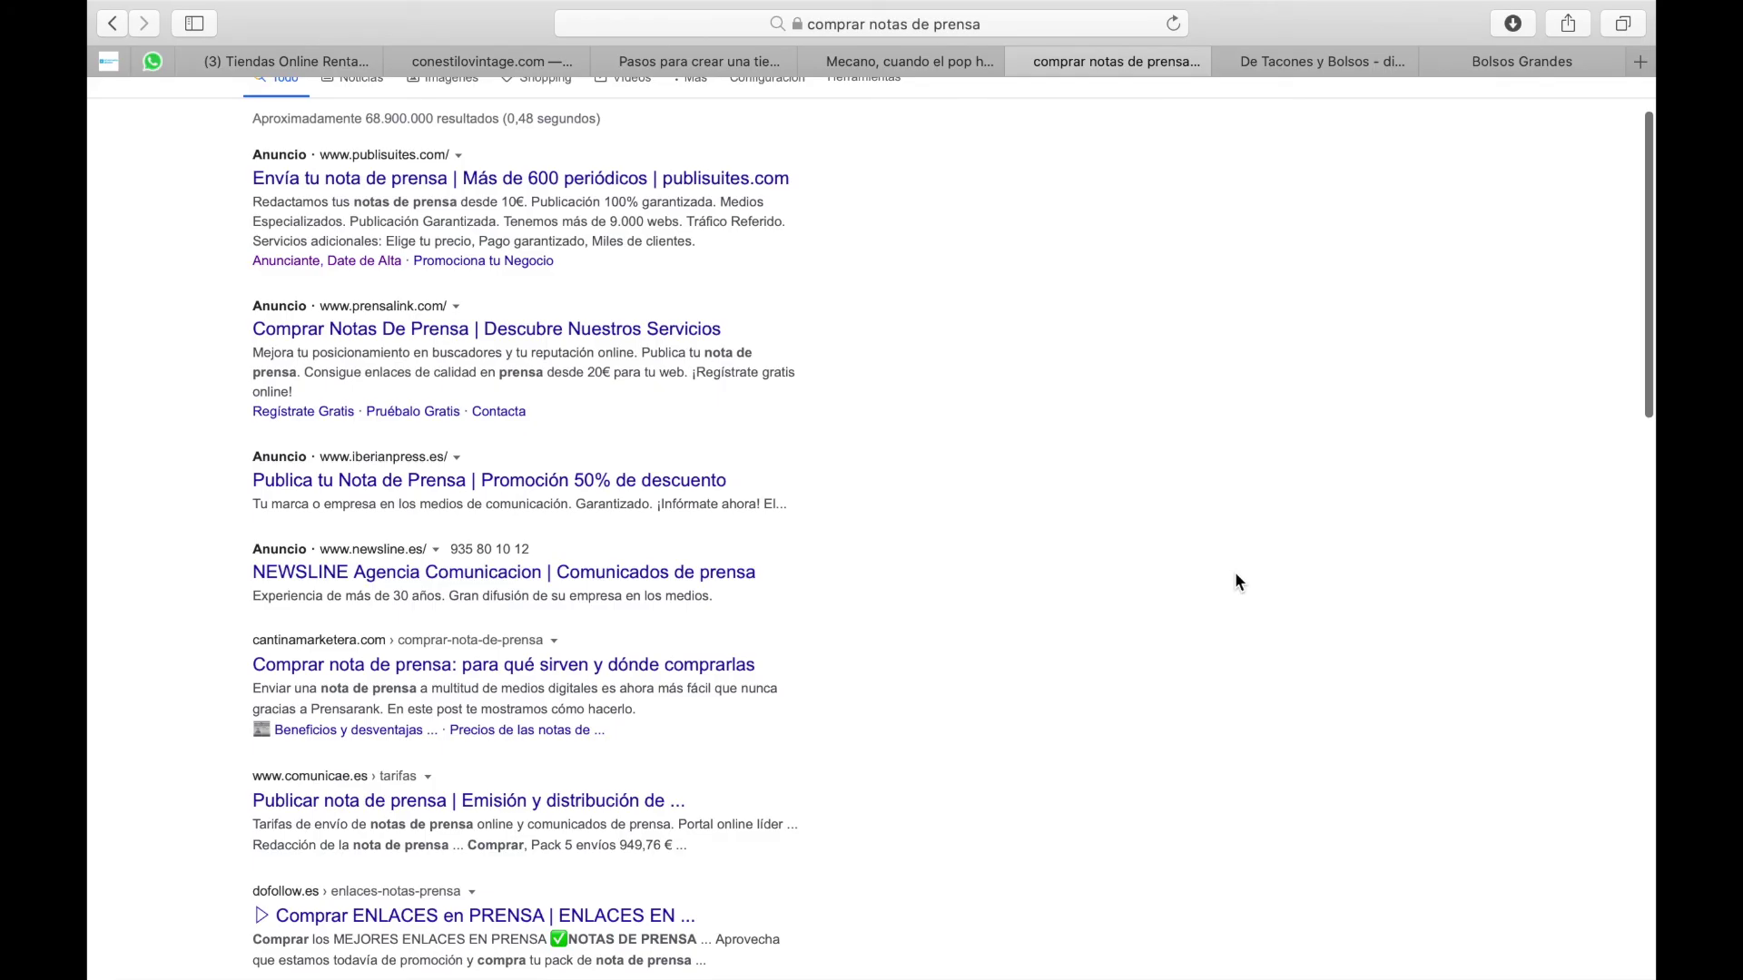
scroll(1057, 647, down, 5)
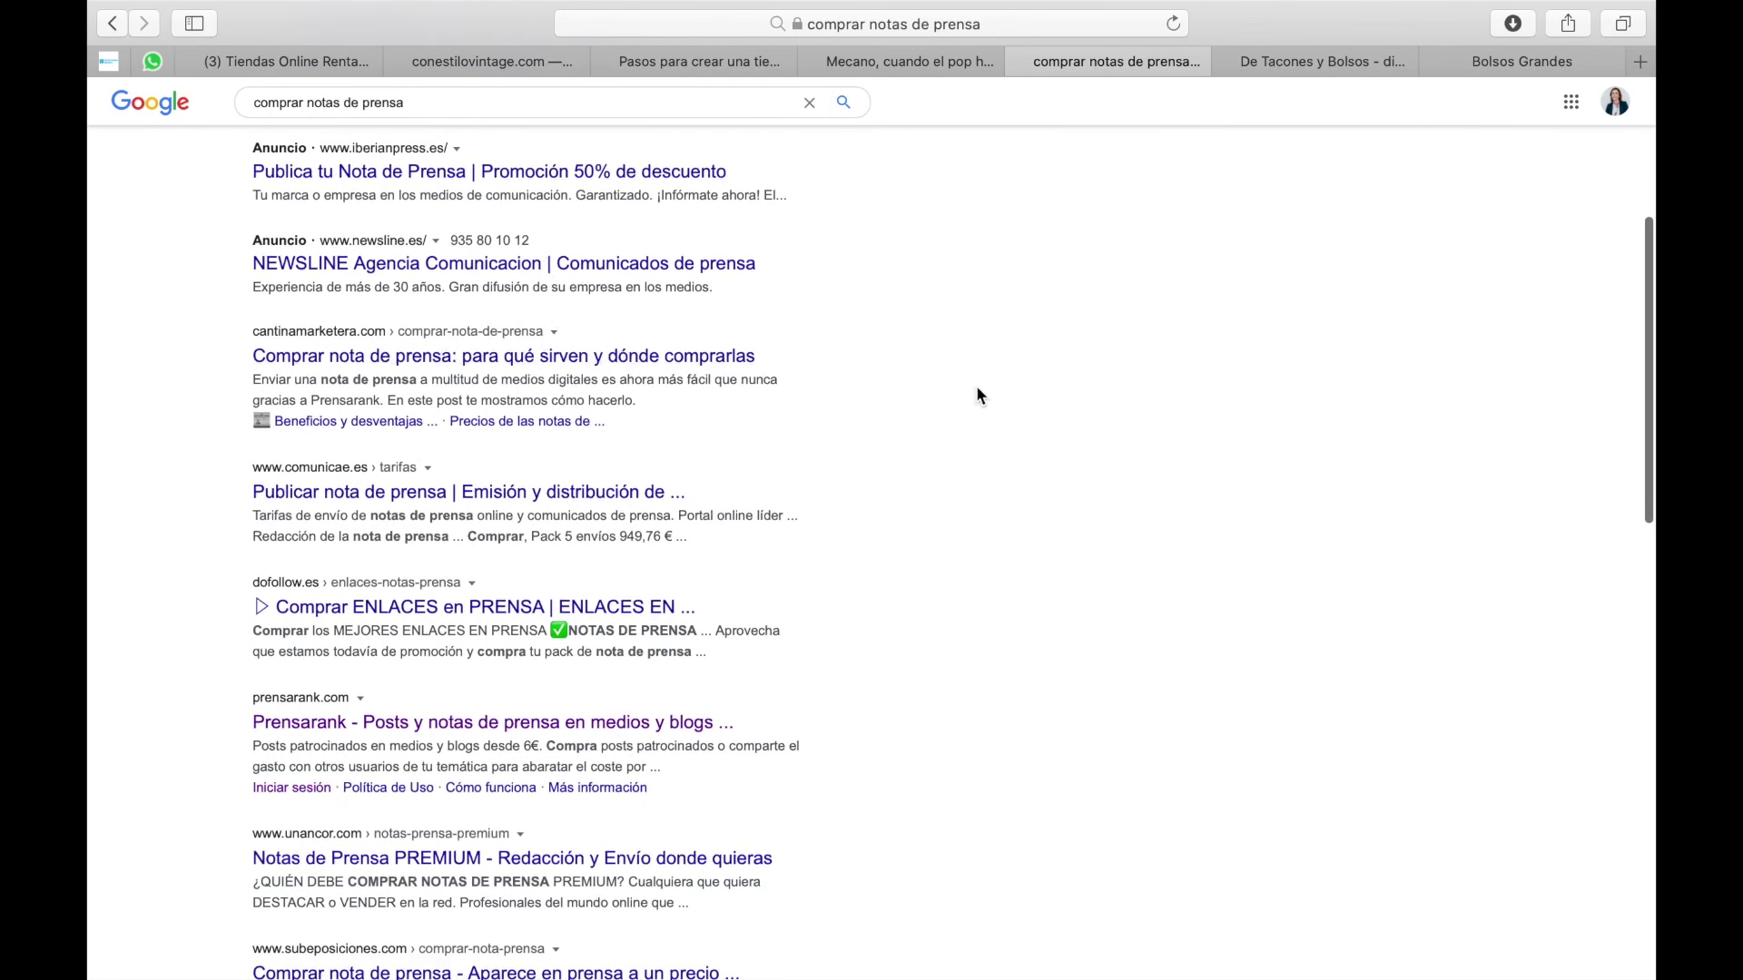
scroll(1033, 558, down, 2)
scroll(1037, 569, down, 3)
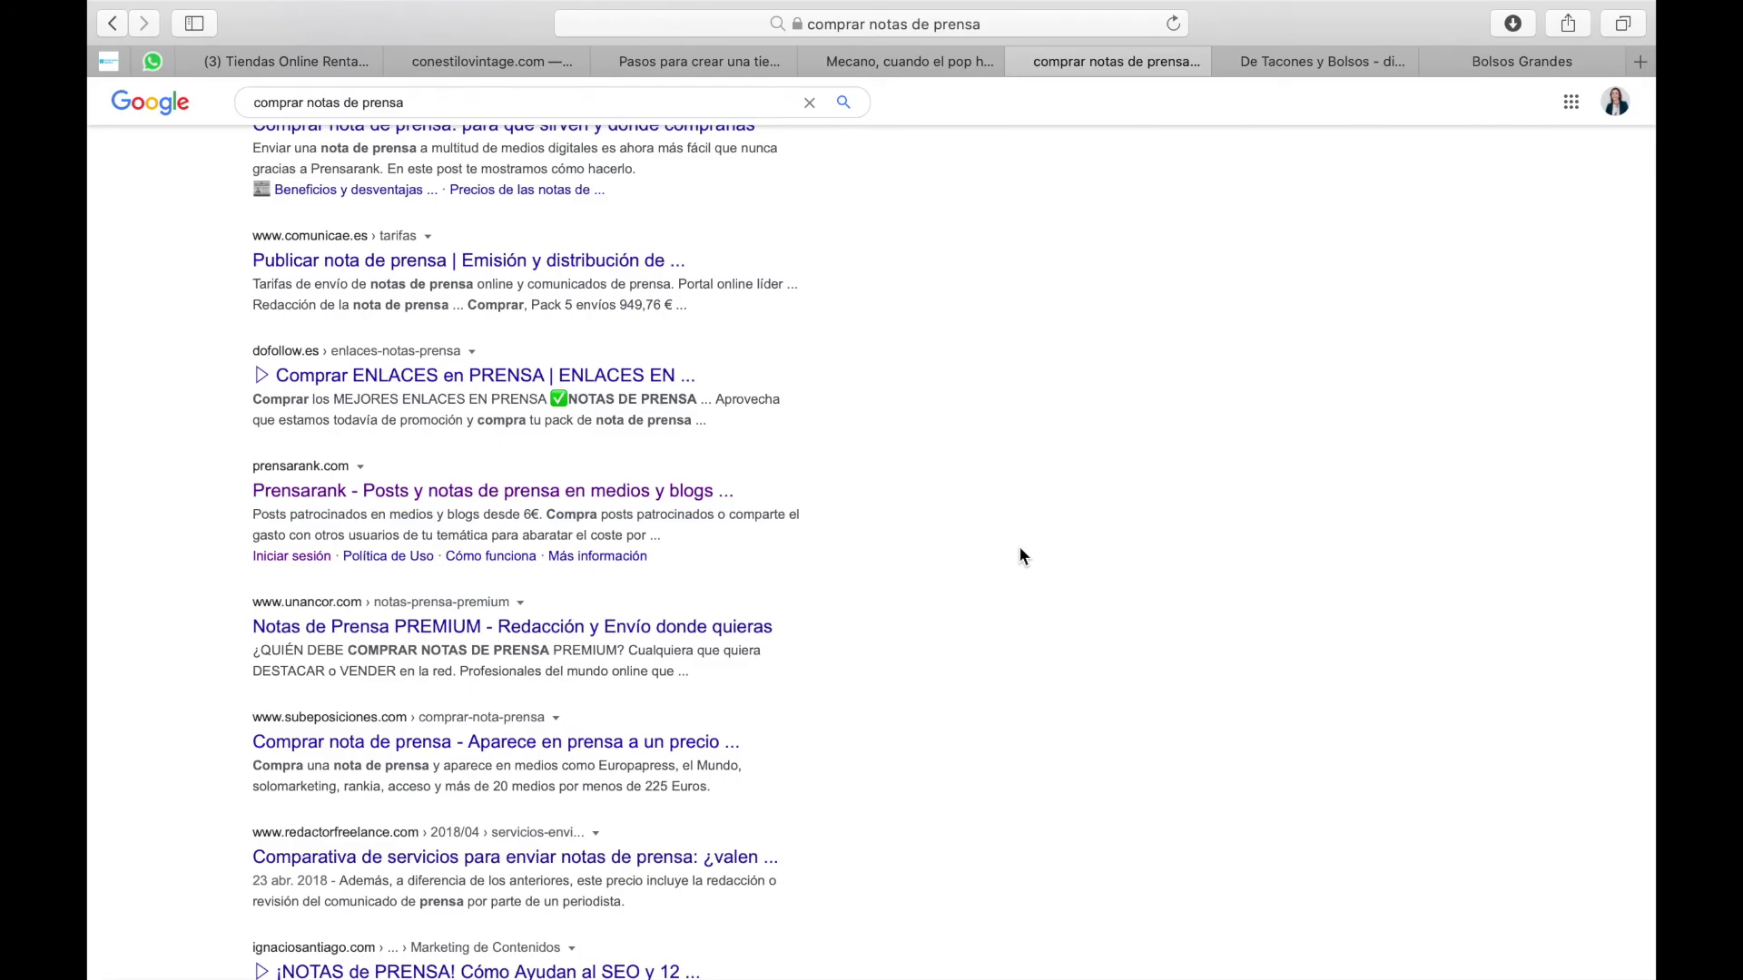
key(super+Tab)
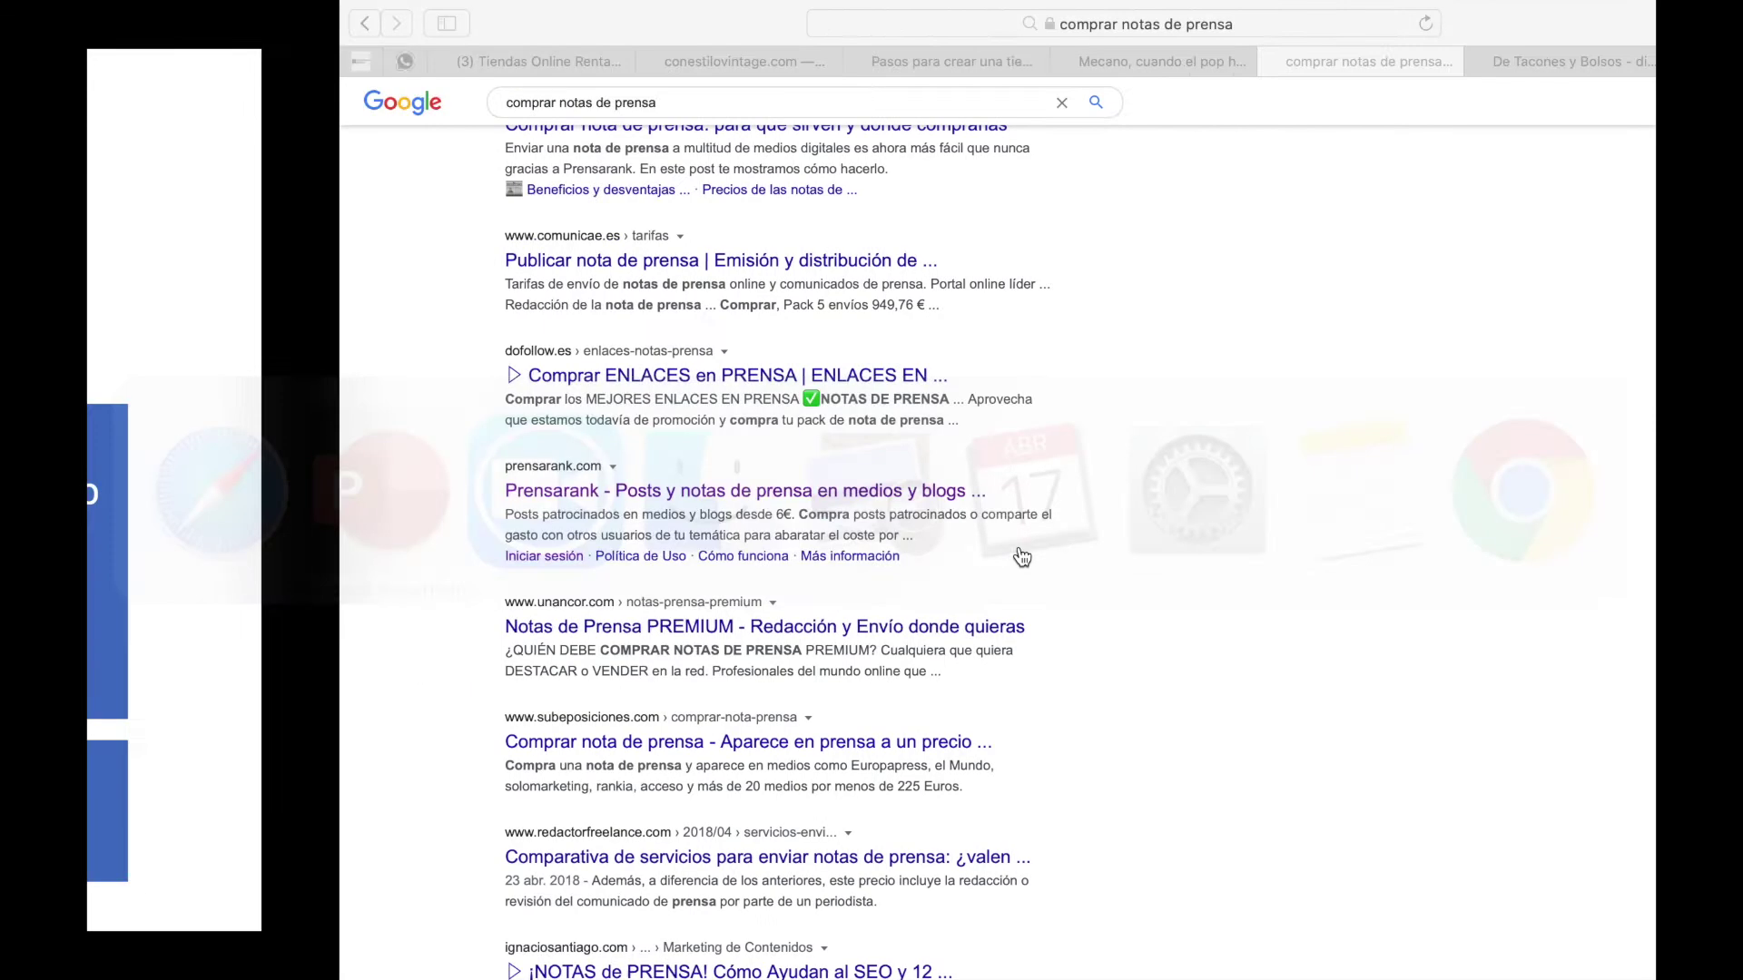